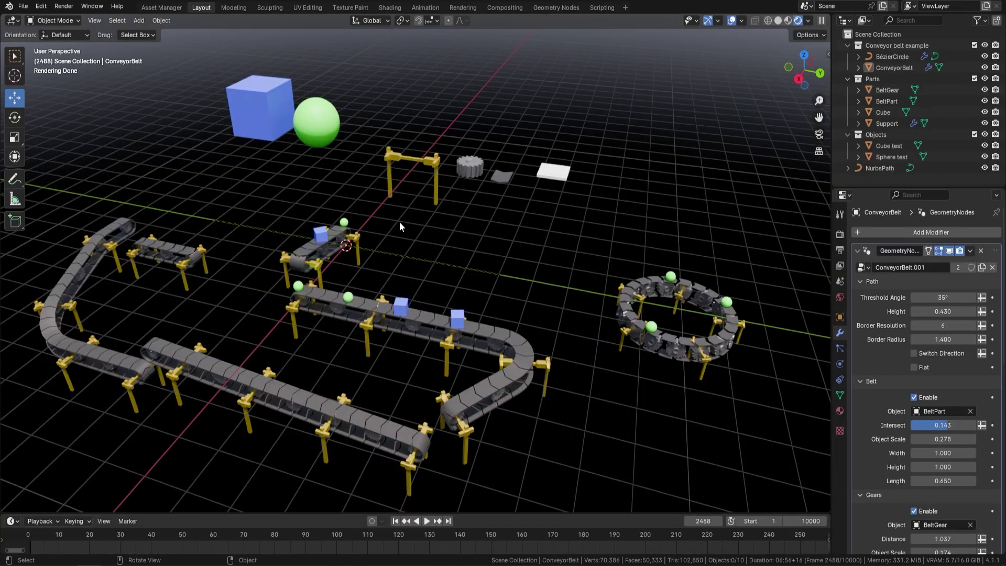
{"action": "middle_click_drag", "start_coordinate": [399, 226], "coordinate": [435, 297]}
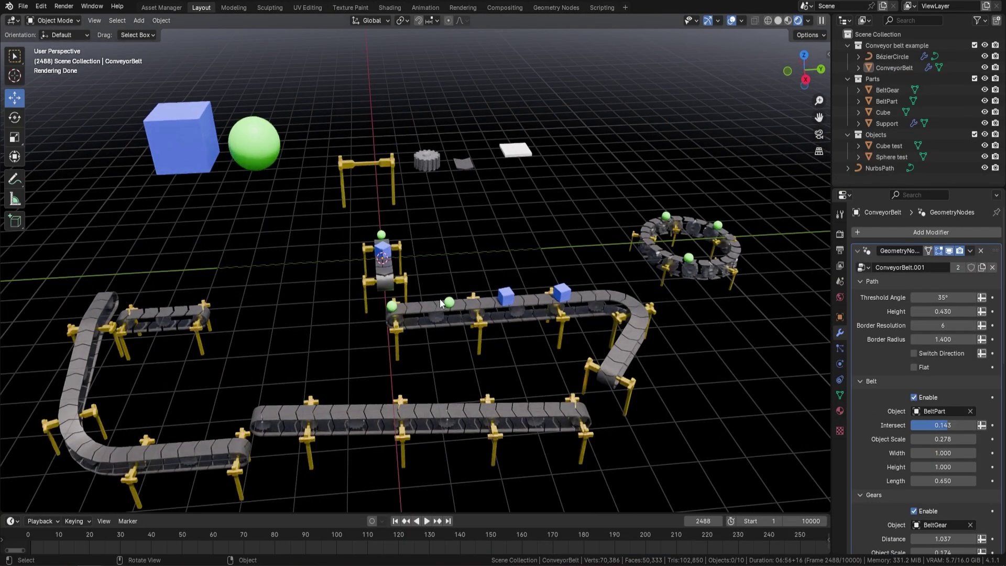
{"action": "scroll", "coordinate": [472, 277], "scroll_direction": "down", "scroll_amount": 3}
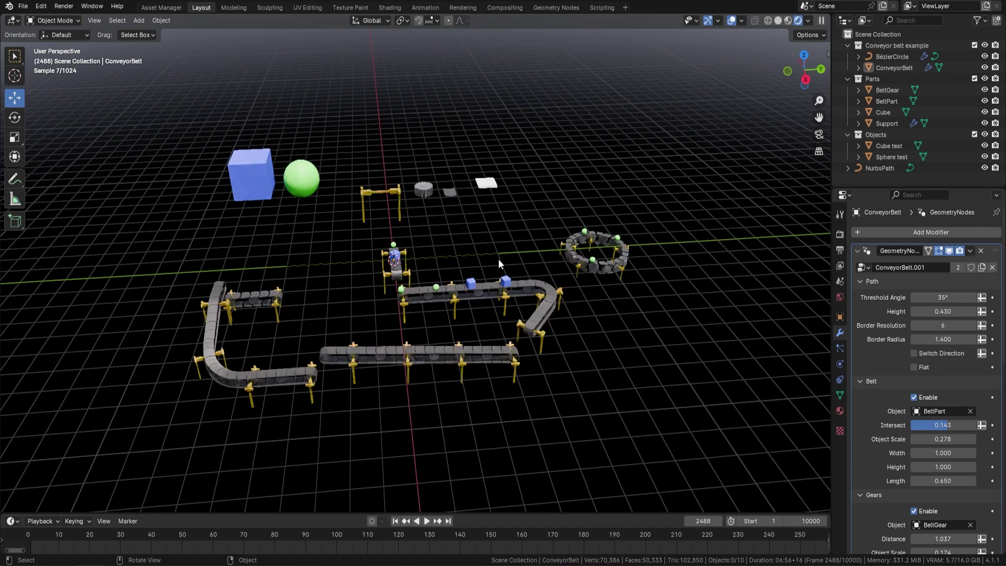
{"action": "middle_click_drag", "start_coordinate": [499, 258], "coordinate": [405, 152]}
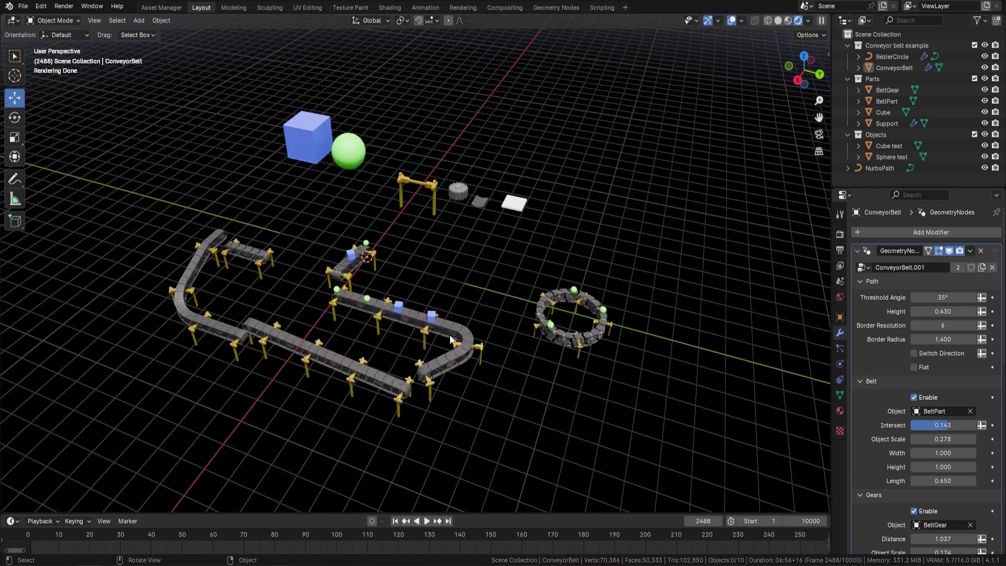
{"action": "scroll", "coordinate": [557, 304], "scroll_direction": "up", "scroll_amount": 2}
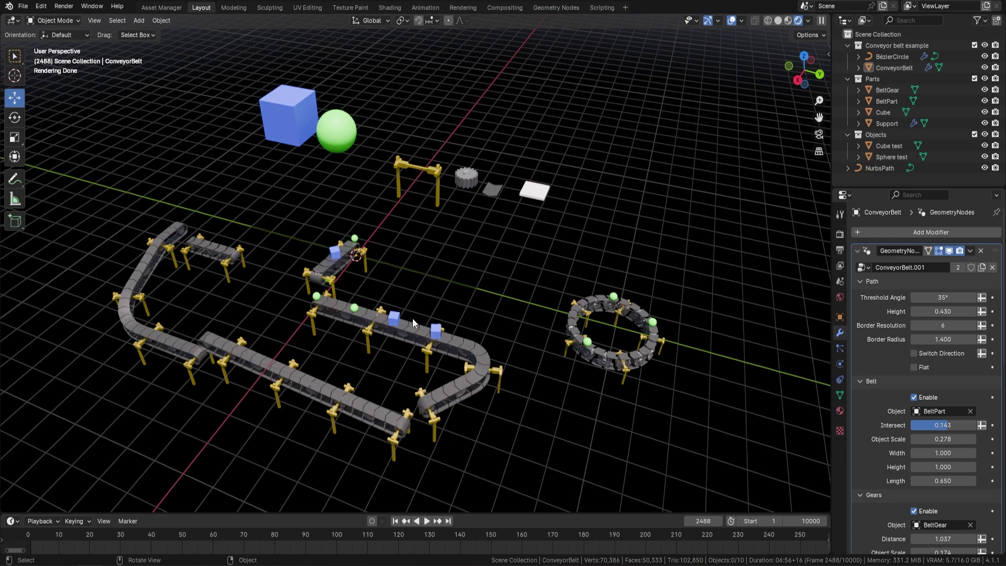
{"action": "scroll", "coordinate": [413, 318], "scroll_direction": "up", "scroll_amount": 2}
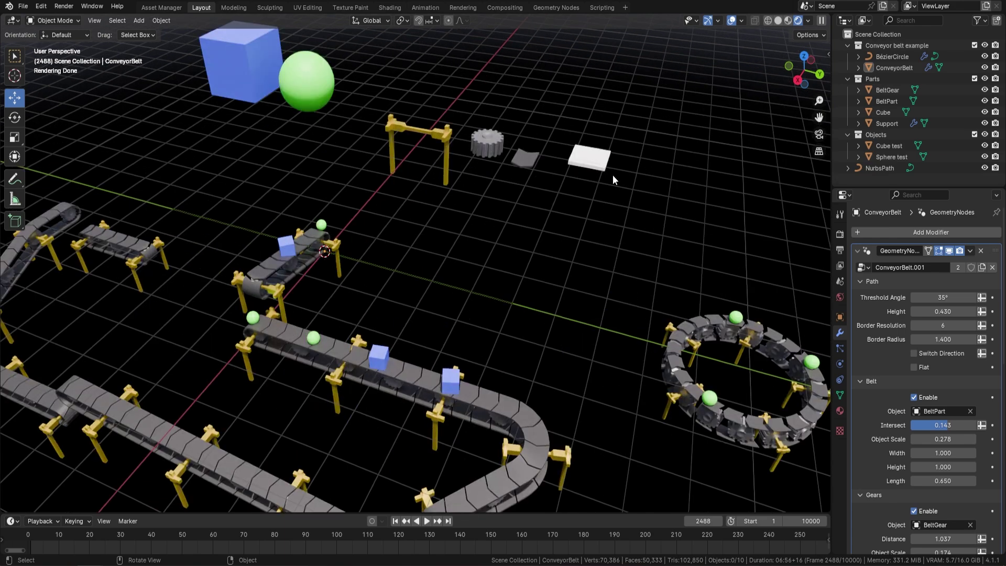
Step: Move all the example conveyor belts together along the Y axis, clear of the world origin
{"action": "scroll", "coordinate": [468, 258], "scroll_direction": "down", "scroll_amount": 8}
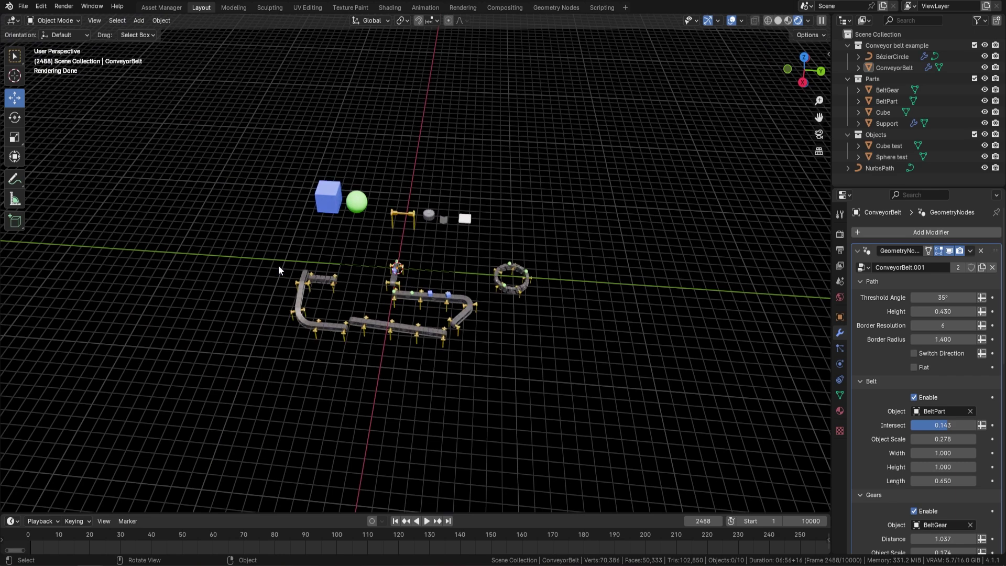
{"action": "left_click_drag", "start_coordinate": [278, 265], "coordinate": [584, 367]}
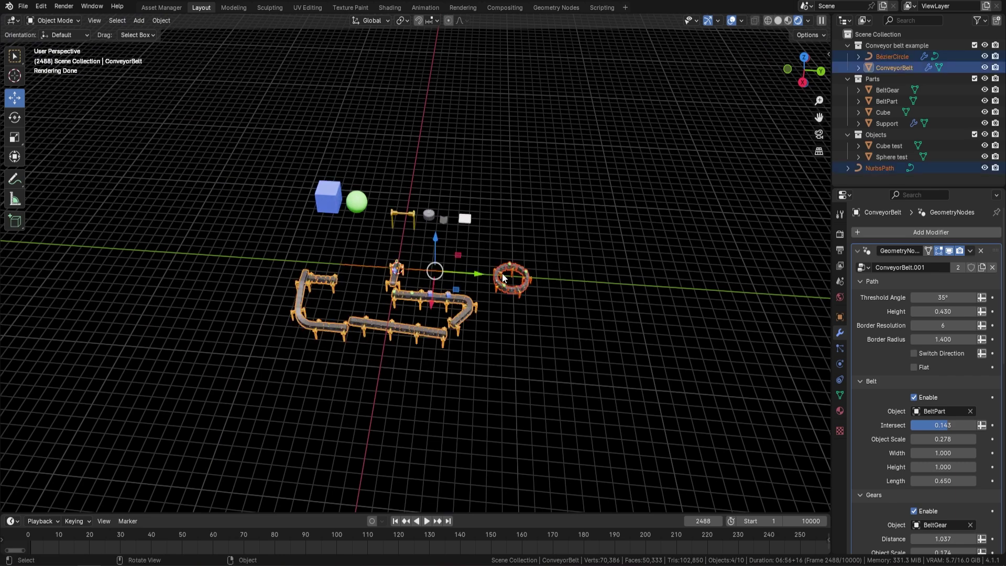
{"action": "key", "text": "g"}
{"action": "key", "text": "y"}
{"action": "left_click", "coordinate": [196, 273]}
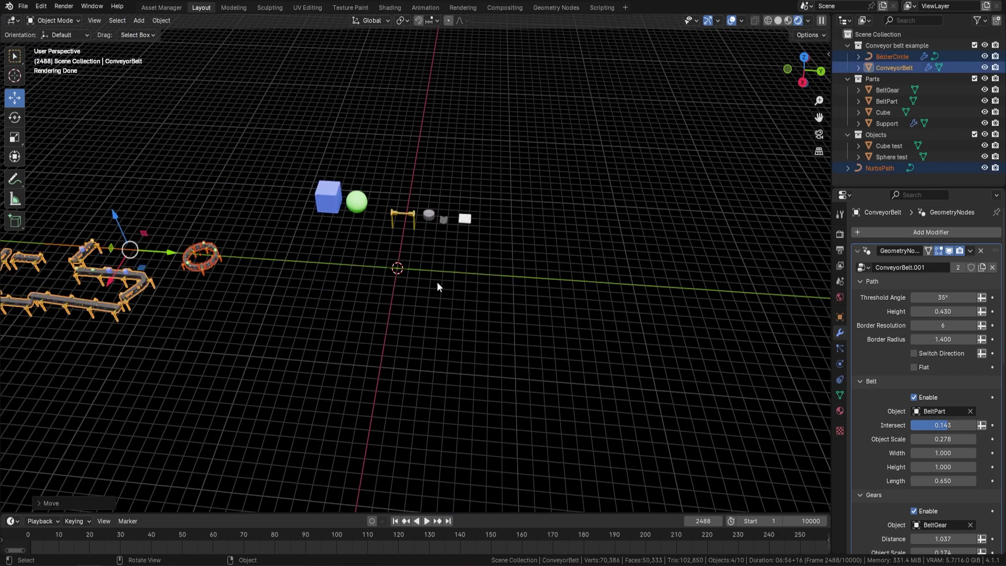
{"action": "key", "text": "h"}
{"action": "scroll", "coordinate": [388, 280], "scroll_direction": "up", "scroll_amount": 3}
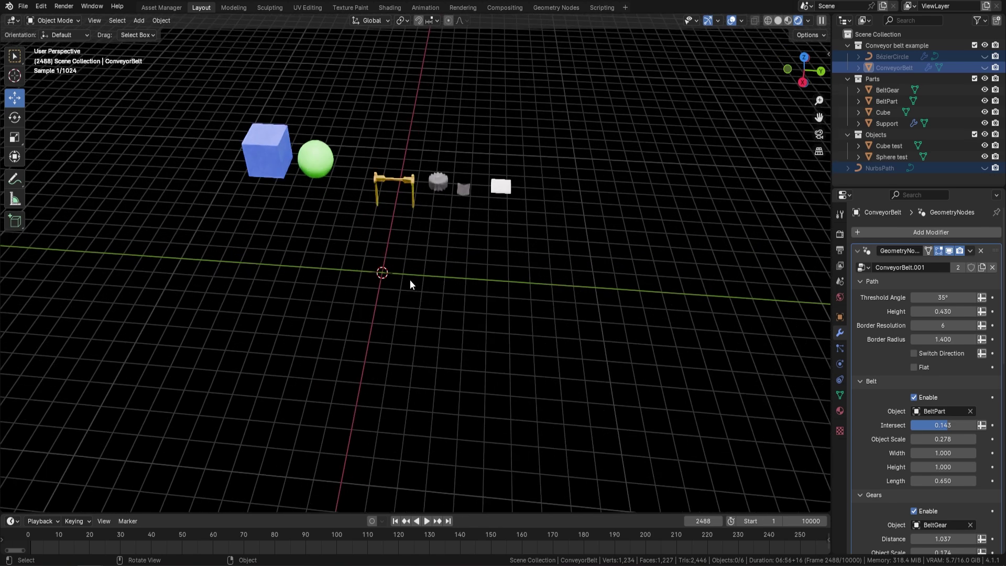
{"action": "key", "text": "ctrl+z"}
Step: Add a Path curve at the world origin
{"action": "middle_click_drag", "start_coordinate": [388, 244], "coordinate": [437, 291]}
{"action": "key", "text": "shift+a"}
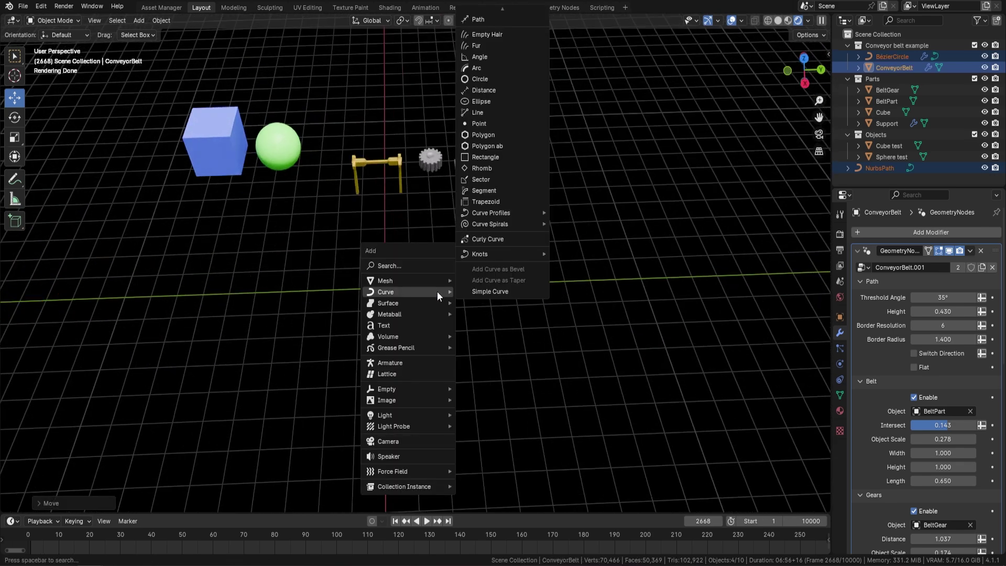
{"action": "left_click", "coordinate": [499, 19]}
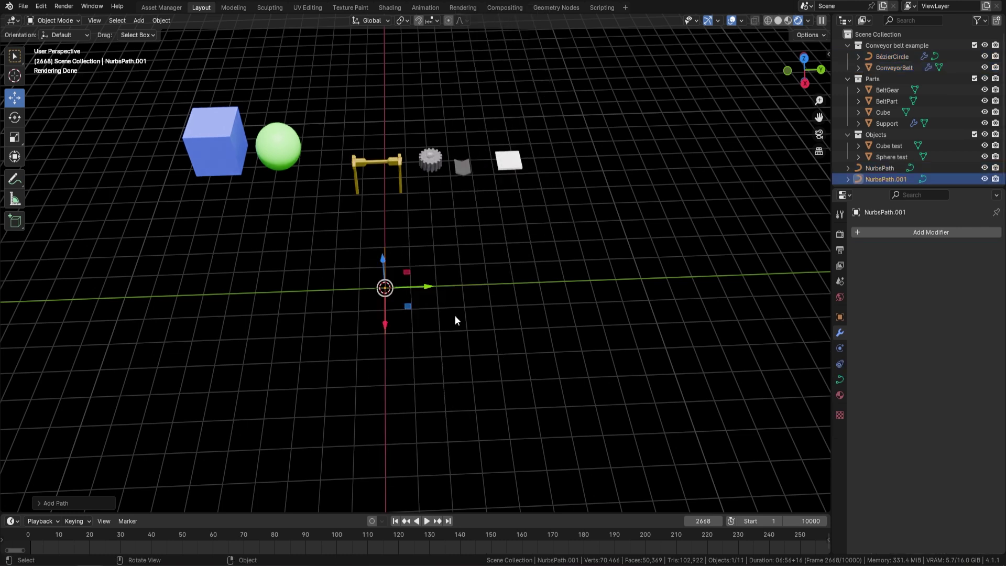
Step: Rotate the new path 90° about the Z axis and scale it up along the green axis line
{"action": "type", "text": "rz90"}
{"action": "key", "text": "Return"}
{"action": "key", "text": "s"}
{"action": "left_click", "coordinate": [564, 337]}
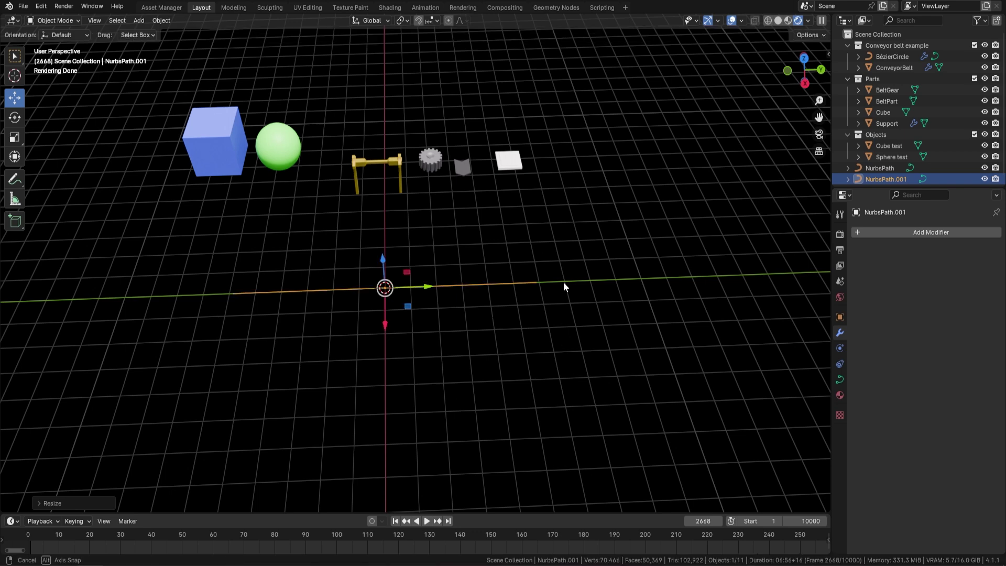
Step: Apply all transforms to the path and set its origin
{"action": "middle_click_drag", "start_coordinate": [564, 282], "coordinate": [578, 276]}
{"action": "key", "text": "ctrl+a"}
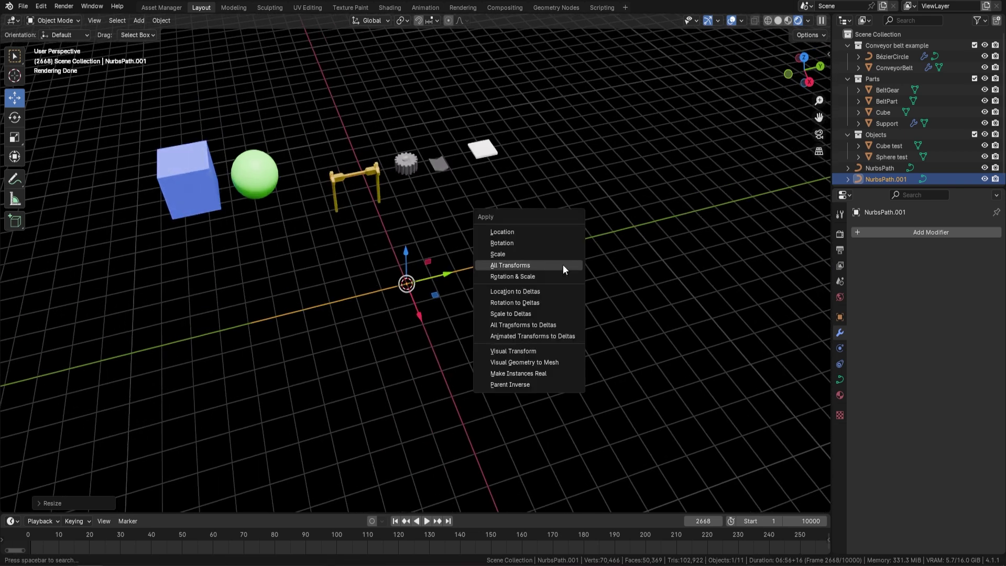
{"action": "left_click", "coordinate": [563, 265]}
{"action": "right_click", "coordinate": [561, 265]}
{"action": "mouse_move", "coordinate": [561, 265]}
{"action": "left_click", "coordinate": [646, 274]}
Step: Add a Geometry Nodes modifier to the path and assign the ConveyorBelt node group to it
{"action": "scroll", "coordinate": [524, 278], "scroll_direction": "up", "scroll_amount": 2}
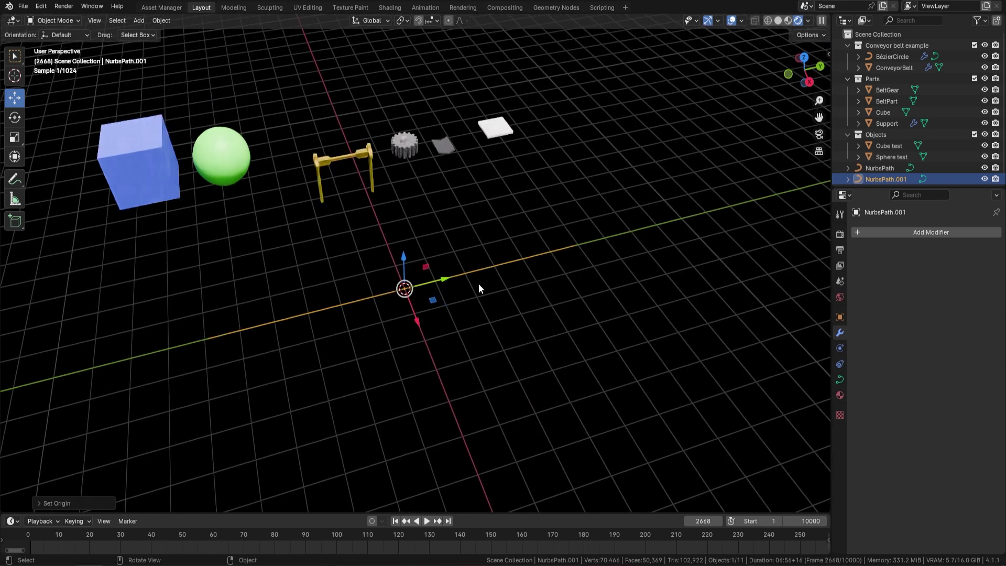
{"action": "left_click", "coordinate": [921, 232]}
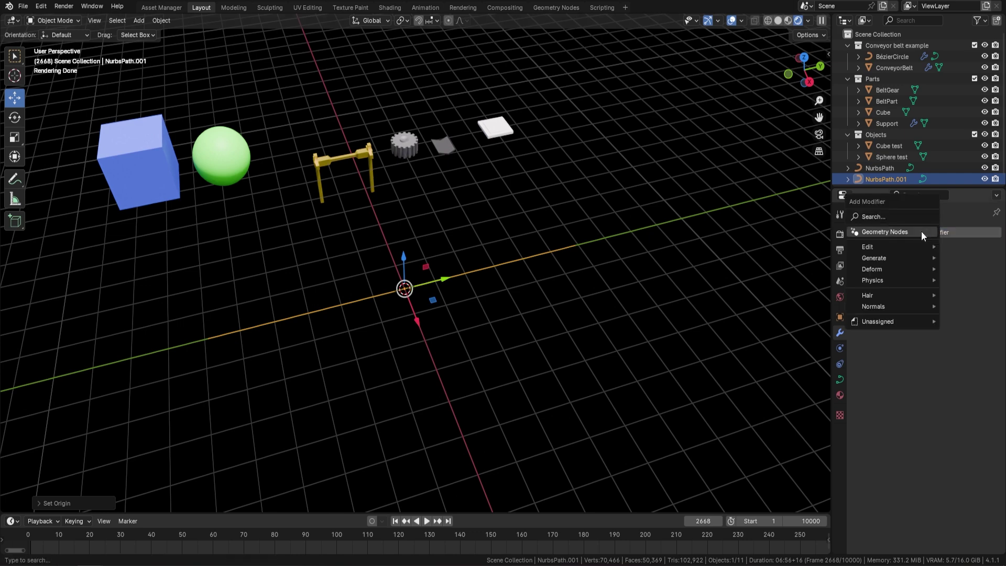
{"action": "left_click", "coordinate": [886, 232]}
{"action": "left_click", "coordinate": [862, 267]}
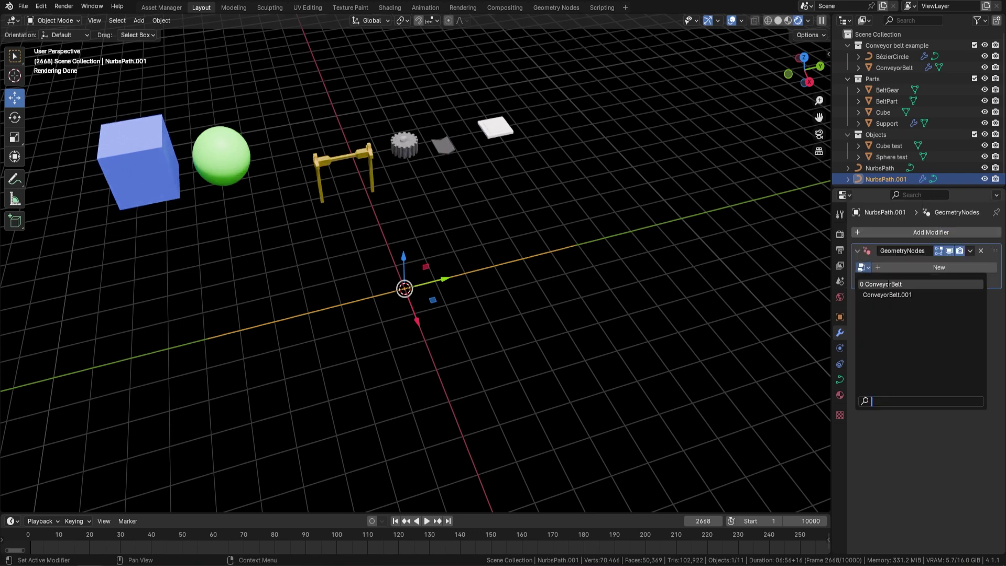
{"action": "left_click", "coordinate": [880, 284]}
Step: Disable the gears in the path's ConveyorBelt modifier
{"action": "middle_click_drag", "start_coordinate": [580, 301], "coordinate": [487, 241]}
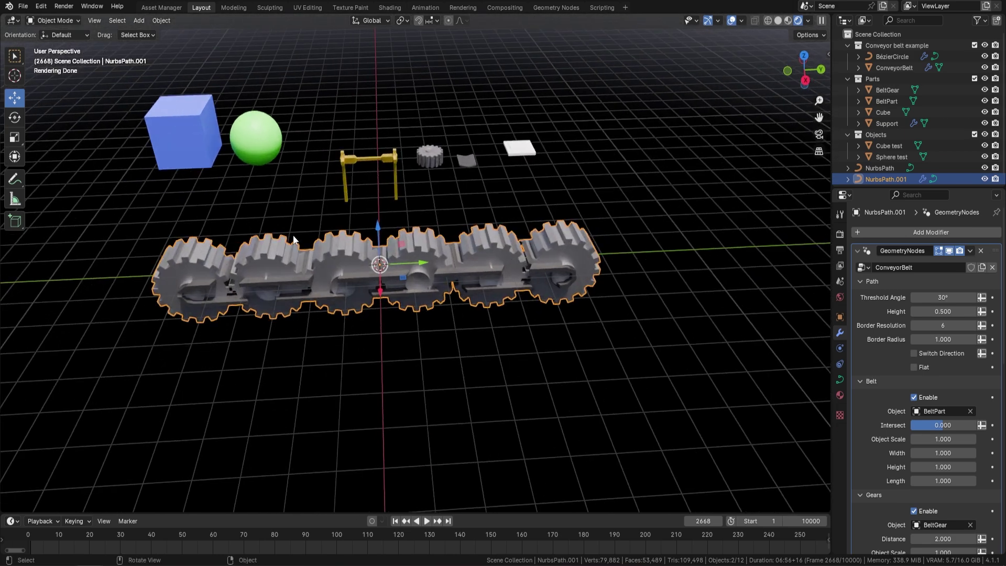
{"action": "scroll", "coordinate": [921, 410], "scroll_direction": "down", "scroll_amount": 6}
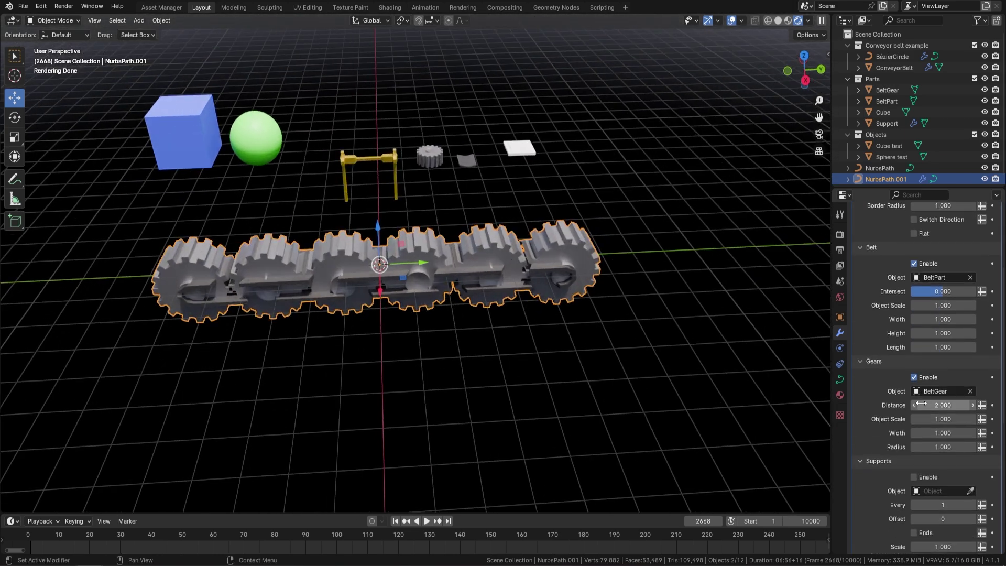
{"action": "left_click", "coordinate": [915, 378]}
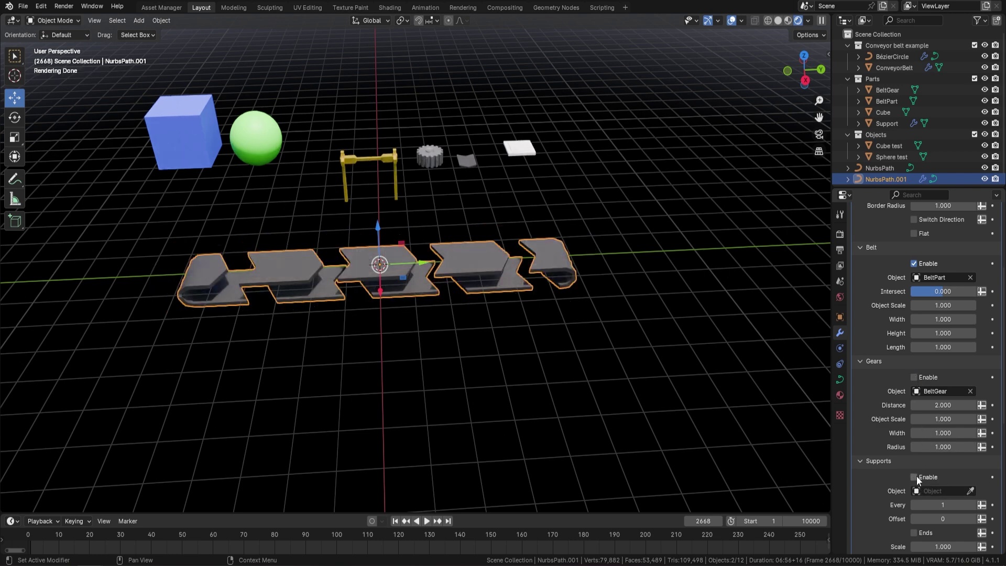
{"action": "scroll", "coordinate": [915, 475], "scroll_direction": "down", "scroll_amount": 3}
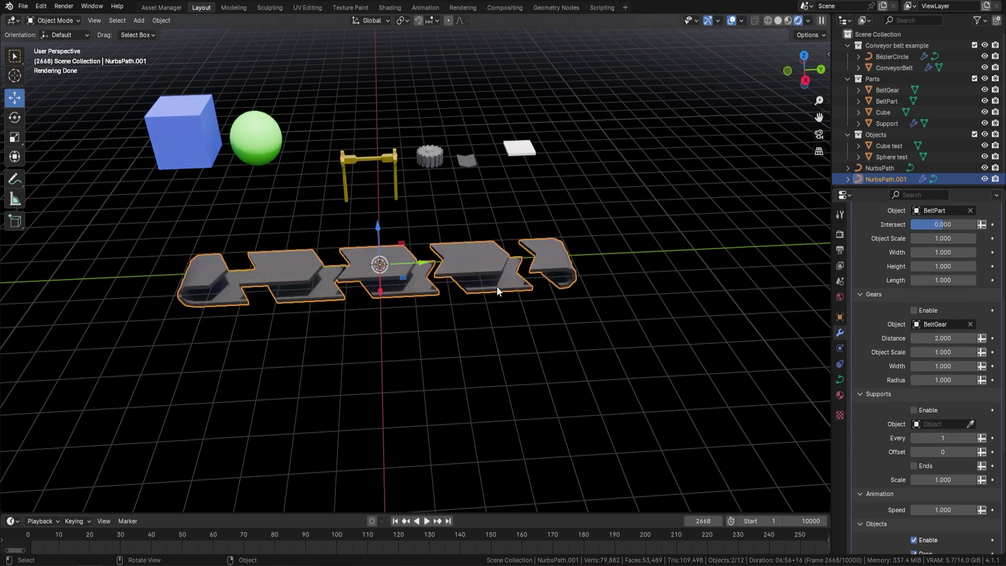
{"action": "middle_click_drag", "start_coordinate": [464, 278], "coordinate": [566, 263]}
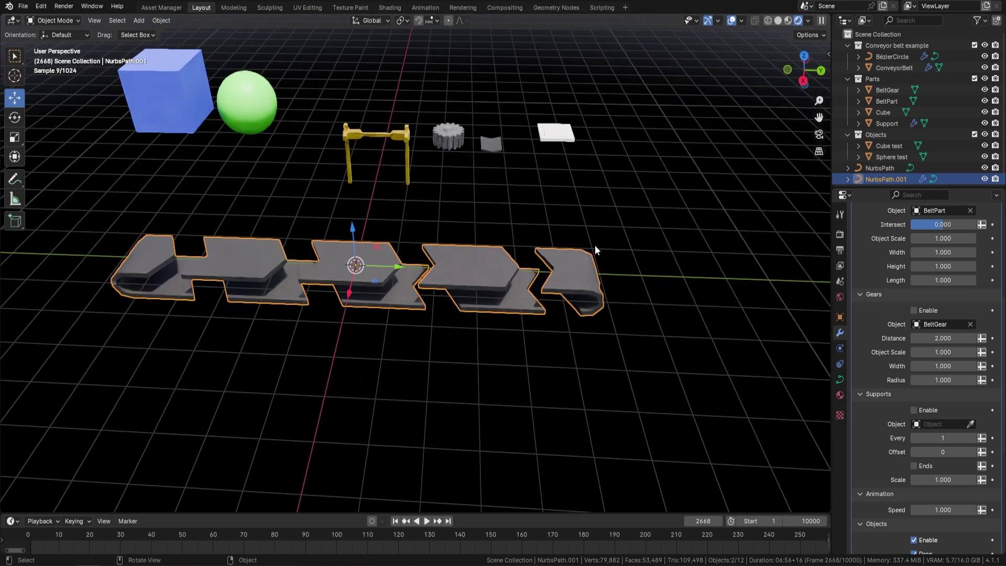
{"action": "middle_click_drag", "start_coordinate": [805, 223], "coordinate": [460, 293]}
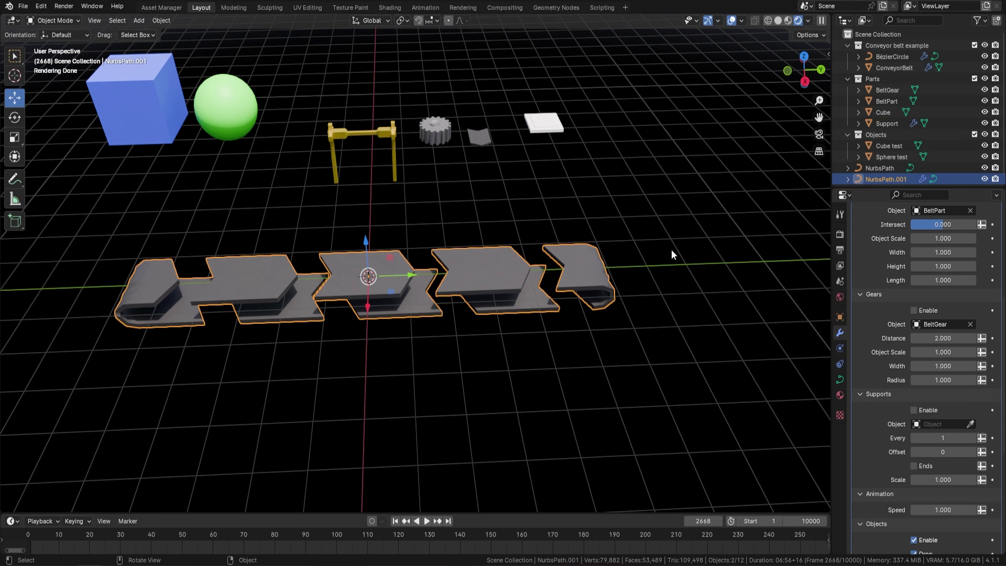
{"action": "middle_click_drag", "start_coordinate": [671, 249], "coordinate": [461, 265]}
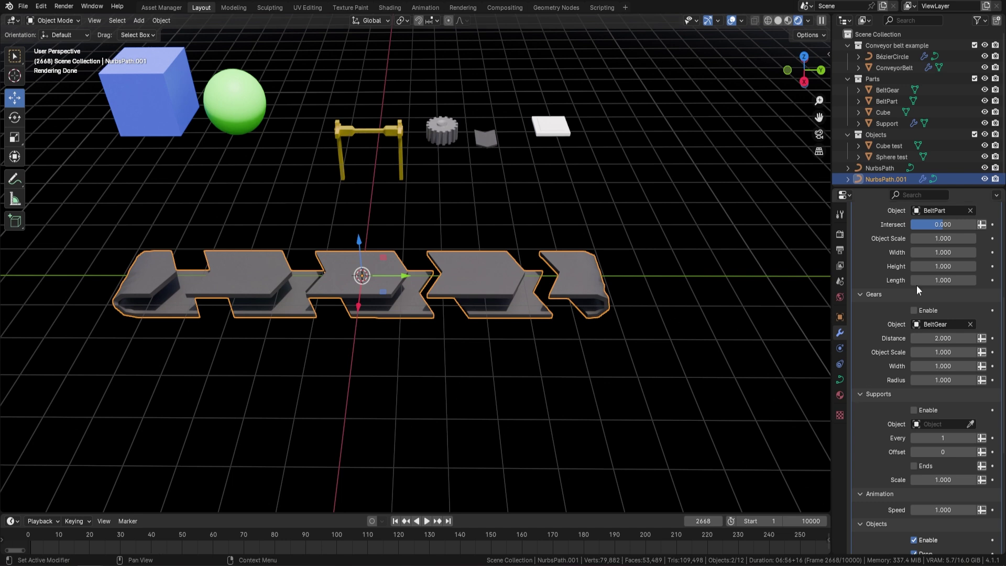
Step: Replace BeltPart as the modifier's belt object with the white Cube tile from the scene
{"action": "scroll", "coordinate": [944, 312], "scroll_direction": "up", "scroll_amount": 8}
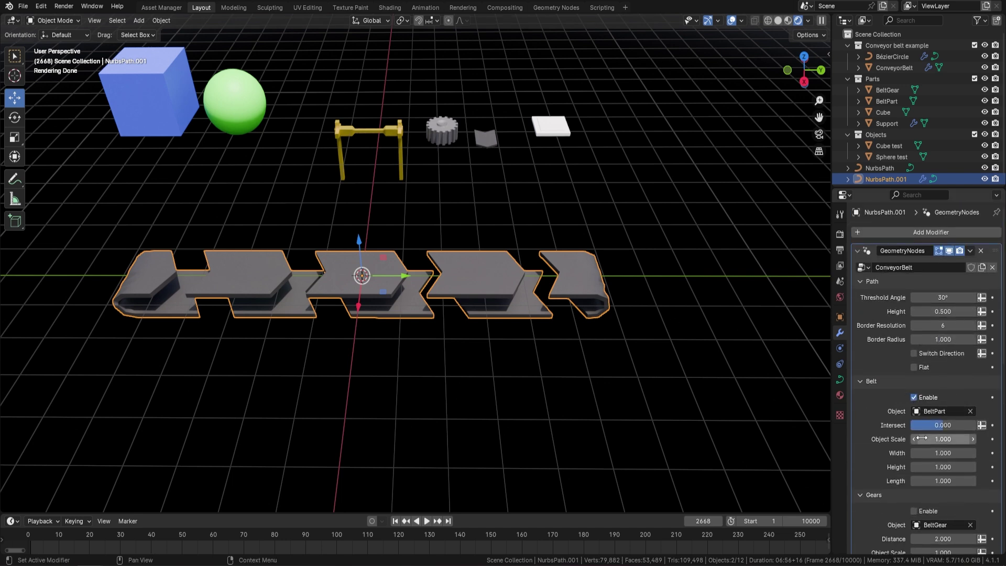
{"action": "left_click", "coordinate": [970, 412]}
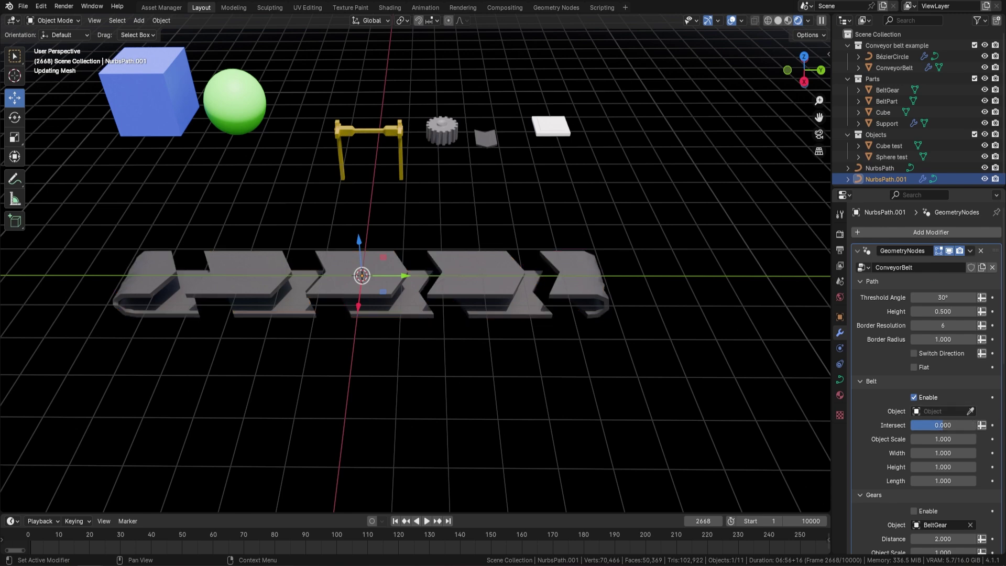
{"action": "left_click", "coordinate": [971, 411]}
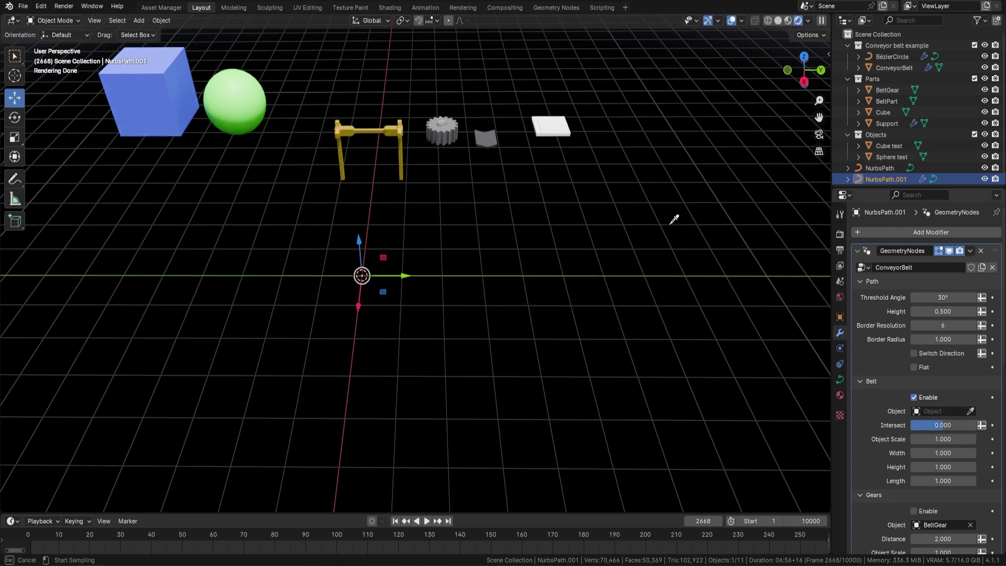
{"action": "left_click", "coordinate": [551, 125]}
Step: Examine the white Cube tile's mesh in Edit Mode and compare it with the belt segments, then return to Object Mode
{"action": "middle_click_drag", "start_coordinate": [513, 239], "coordinate": [472, 254]}
{"action": "scroll", "coordinate": [472, 227], "scroll_direction": "up", "scroll_amount": 2}
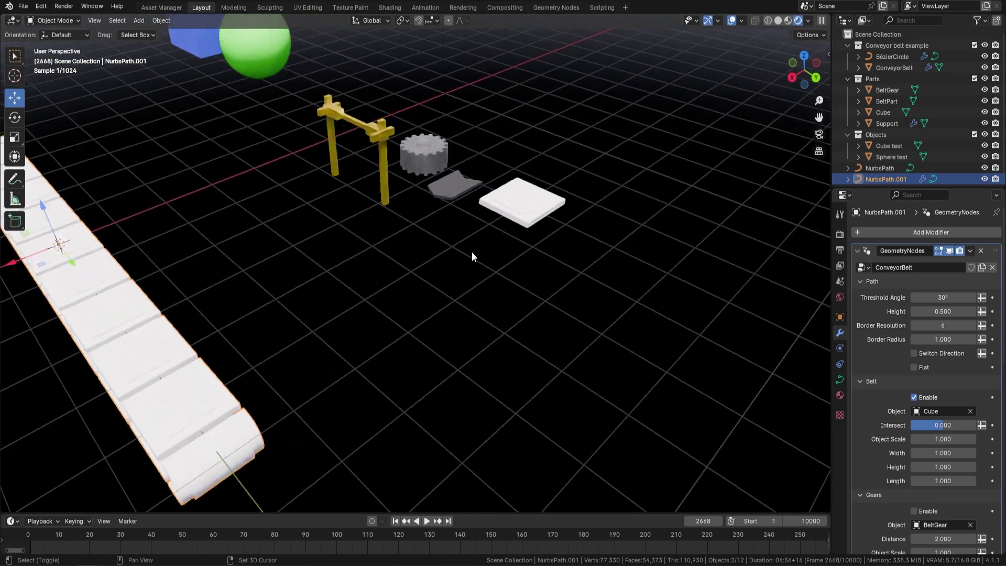
{"action": "left_click", "coordinate": [514, 209]}
{"action": "key", "text": "Tab"}
{"action": "middle_click_drag", "start_coordinate": [564, 219], "coordinate": [442, 219]}
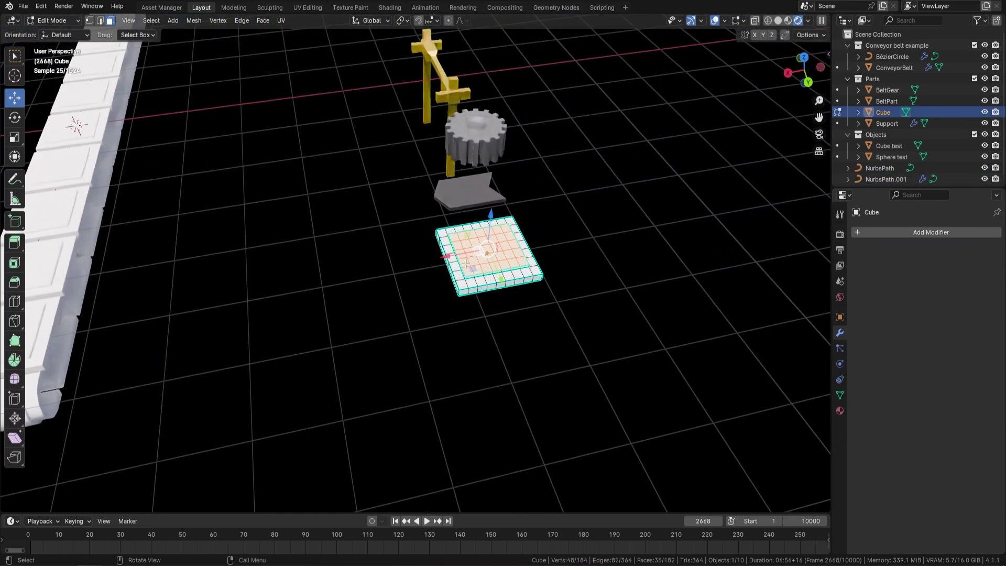
{"action": "middle_click_drag", "start_coordinate": [466, 270], "coordinate": [504, 257]}
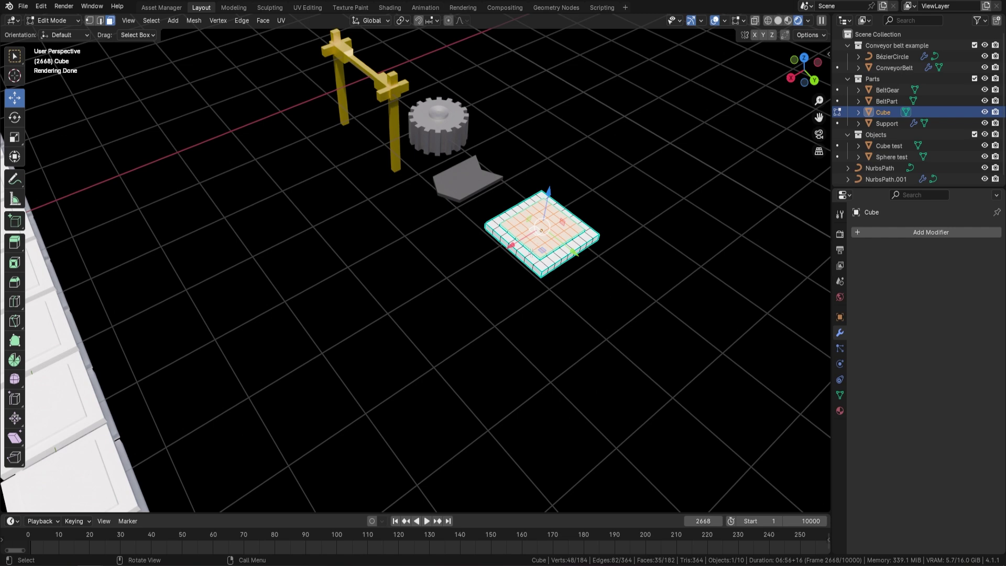
{"action": "middle_click_drag", "start_coordinate": [502, 251], "coordinate": [470, 297]}
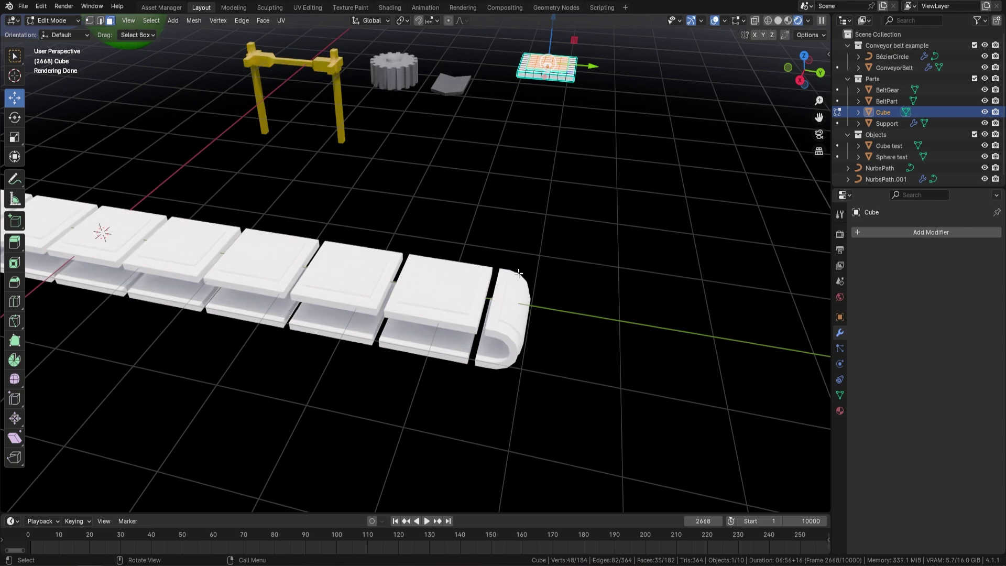
{"action": "scroll", "coordinate": [519, 273], "scroll_direction": "down", "scroll_amount": 5}
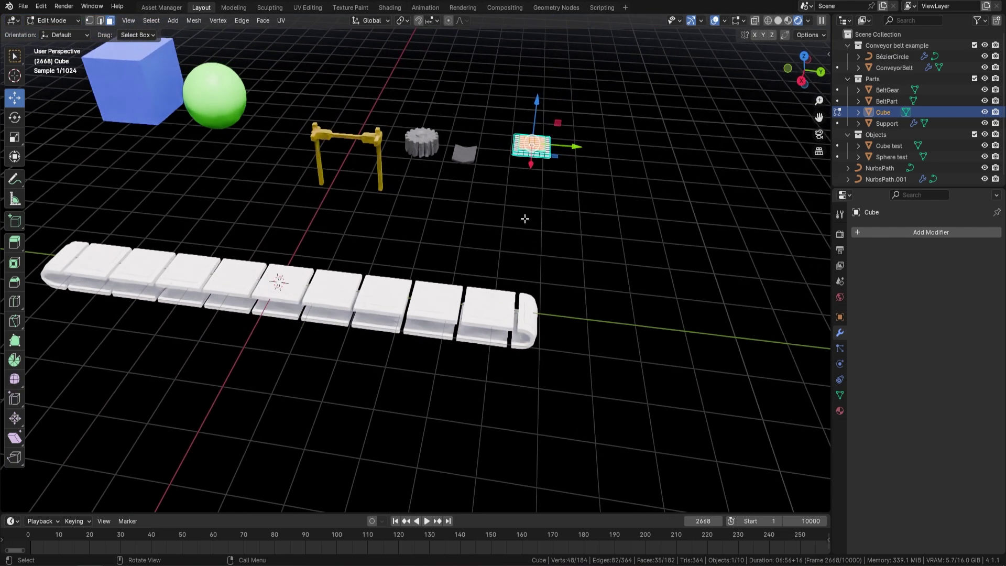
{"action": "middle_click_drag", "start_coordinate": [525, 218], "coordinate": [290, 265]}
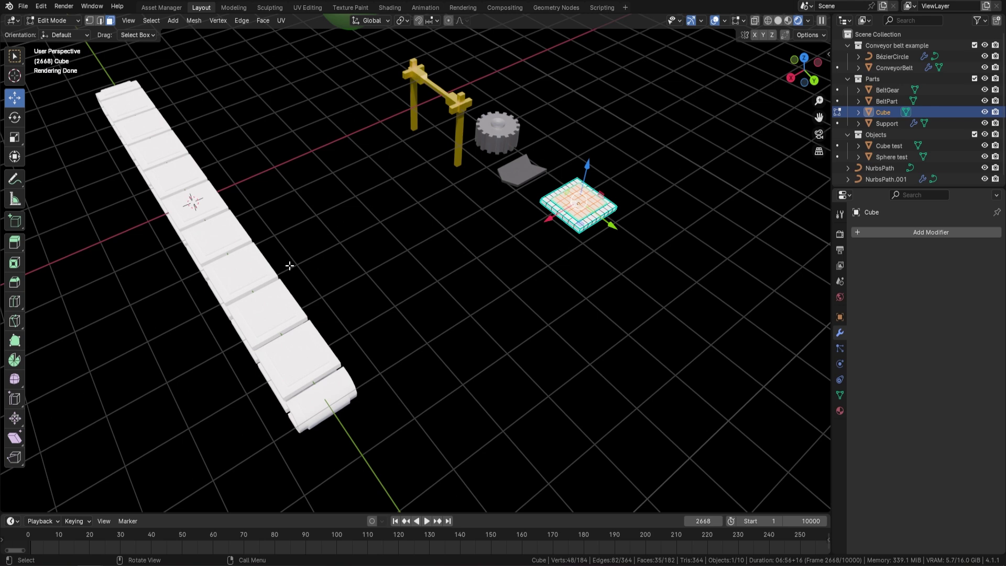
{"action": "key", "text": "Tab"}
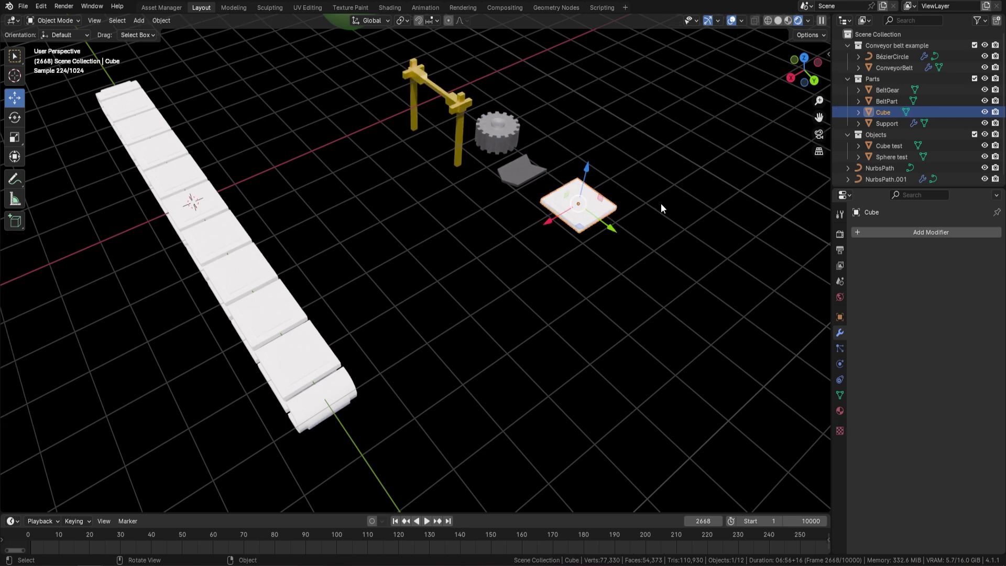
Step: Assign the existing Material.002 to the Cube tile
{"action": "left_click", "coordinate": [840, 411]}
{"action": "left_click", "coordinate": [859, 279]}
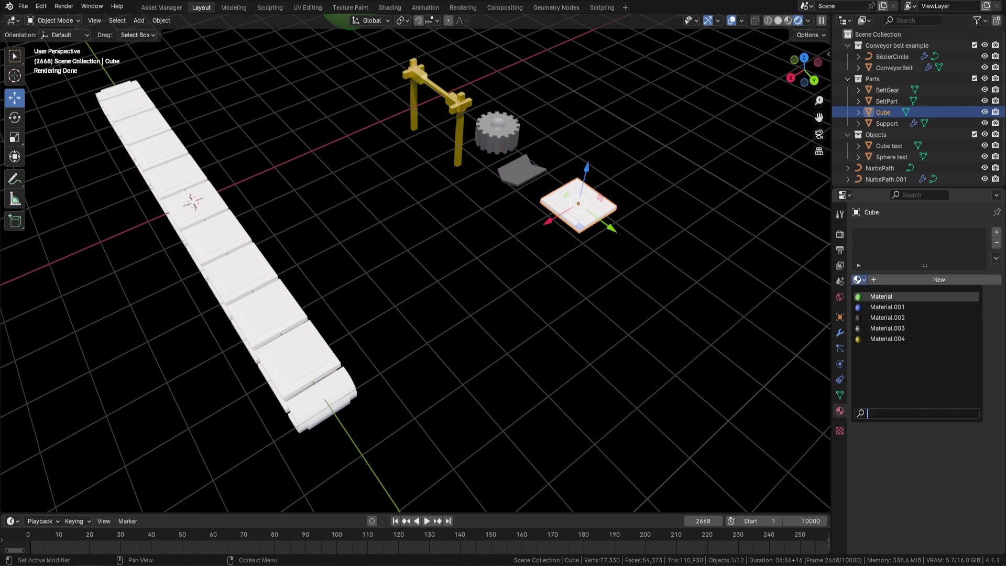
{"action": "left_click", "coordinate": [887, 318]}
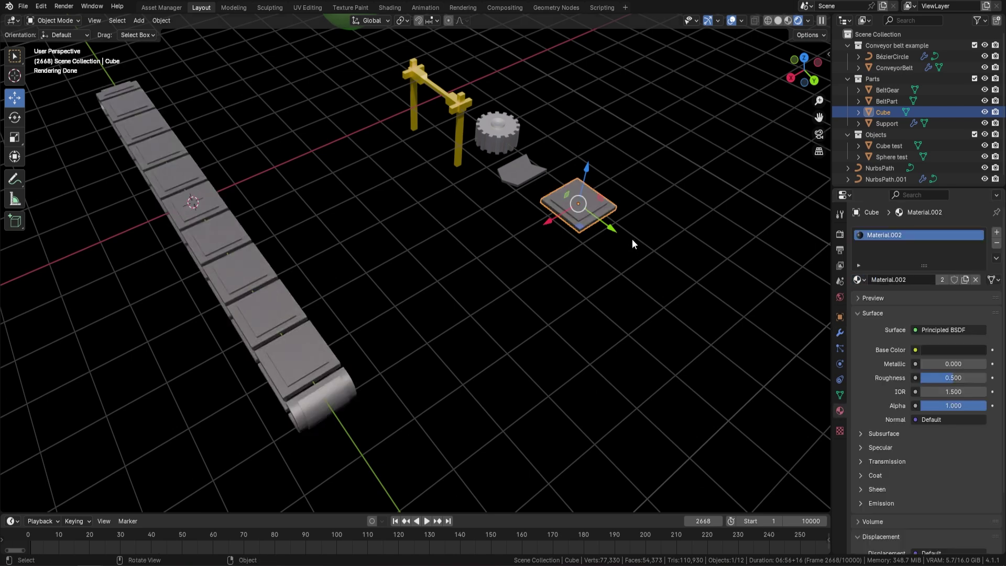
Step: Expand the Cube tile's selected centre faces by one ring and assign them a new material with a red base color
{"action": "scroll", "coordinate": [577, 257], "scroll_direction": "up", "scroll_amount": 3}
{"action": "key", "text": "Tab"}
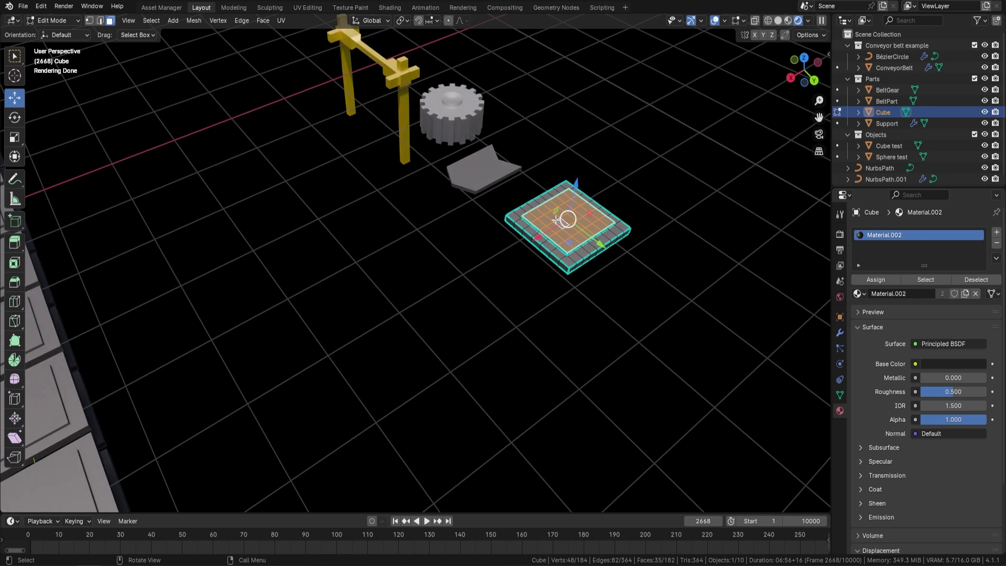
{"action": "key", "text": "ctrl+KP_Add"}
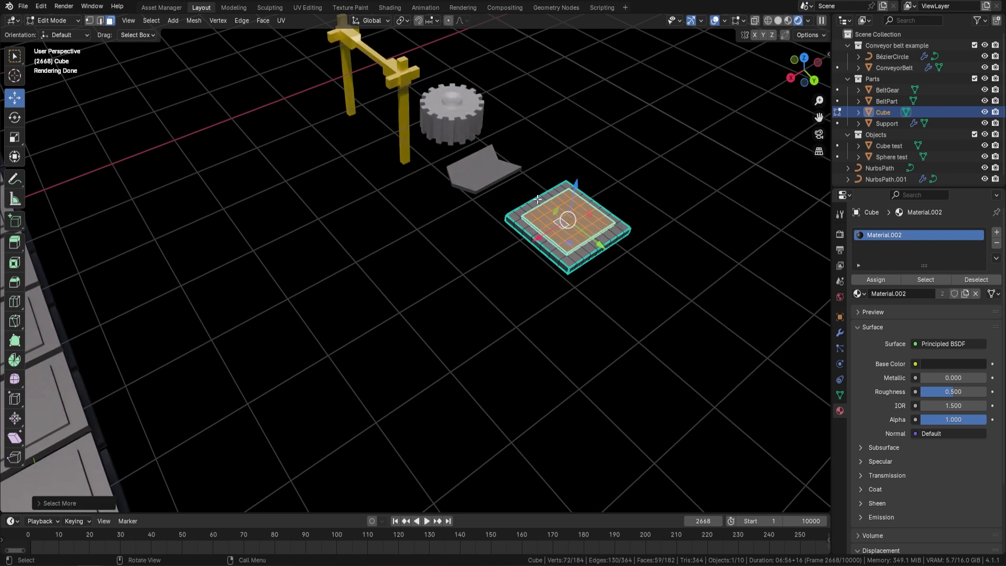
{"action": "left_click", "coordinate": [997, 233]}
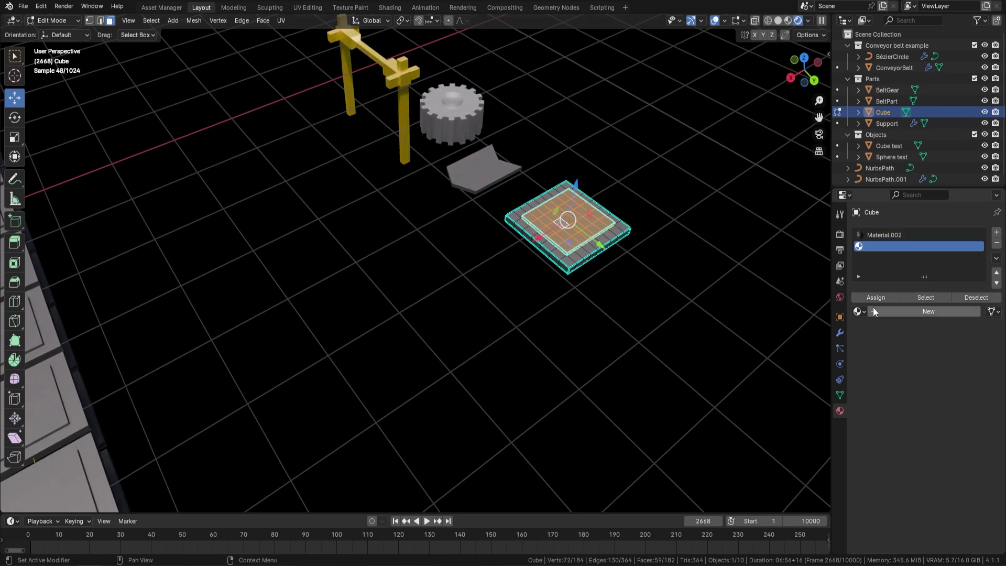
{"action": "left_click", "coordinate": [858, 312]}
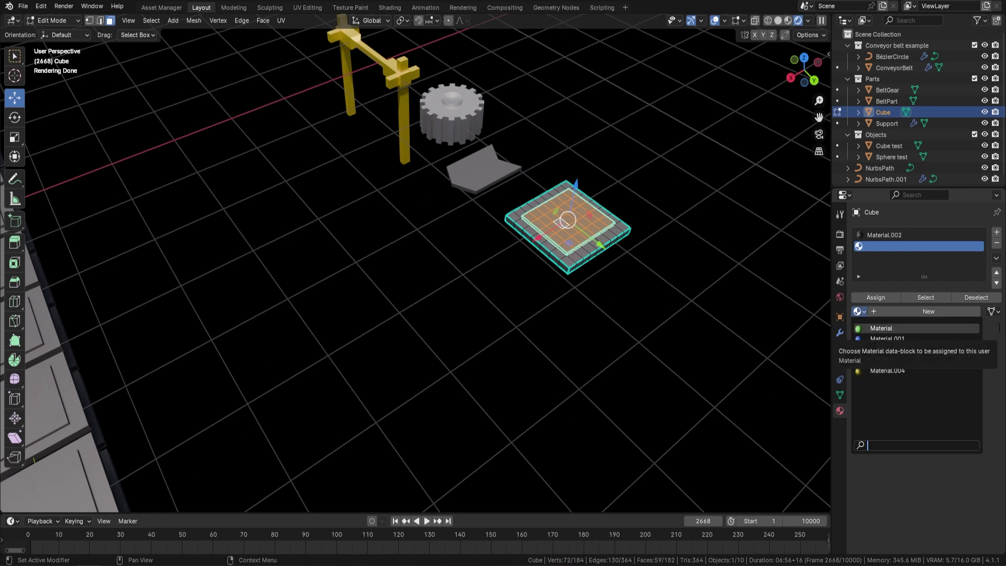
{"action": "left_click", "coordinate": [909, 311]}
{"action": "left_click", "coordinate": [940, 384]}
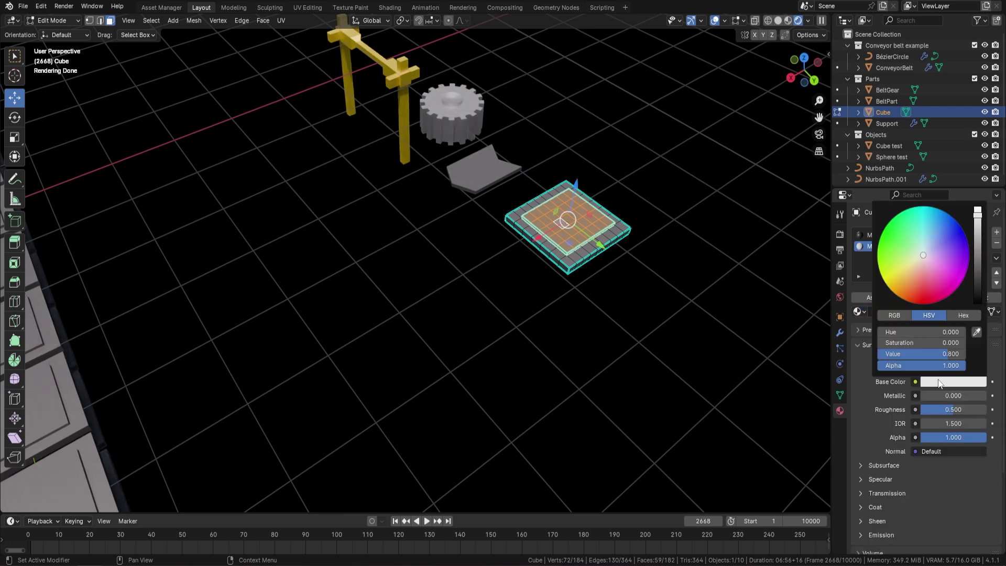
{"action": "left_click", "coordinate": [922, 297]}
{"action": "left_click", "coordinate": [875, 297]}
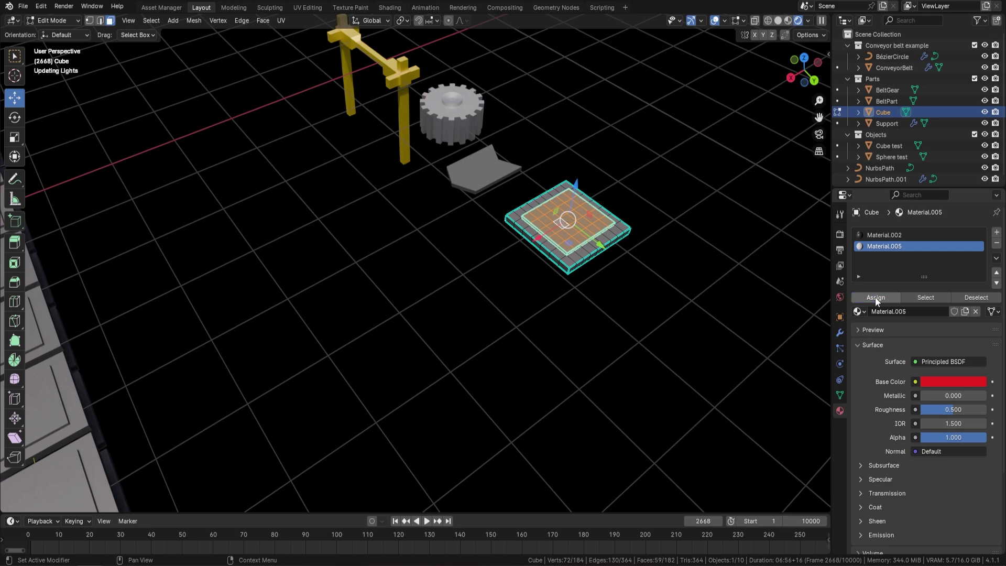
{"action": "key", "text": "Tab"}
{"action": "scroll", "coordinate": [423, 272], "scroll_direction": "down", "scroll_amount": 6}
{"action": "middle_click_drag", "start_coordinate": [421, 271], "coordinate": [484, 262]}
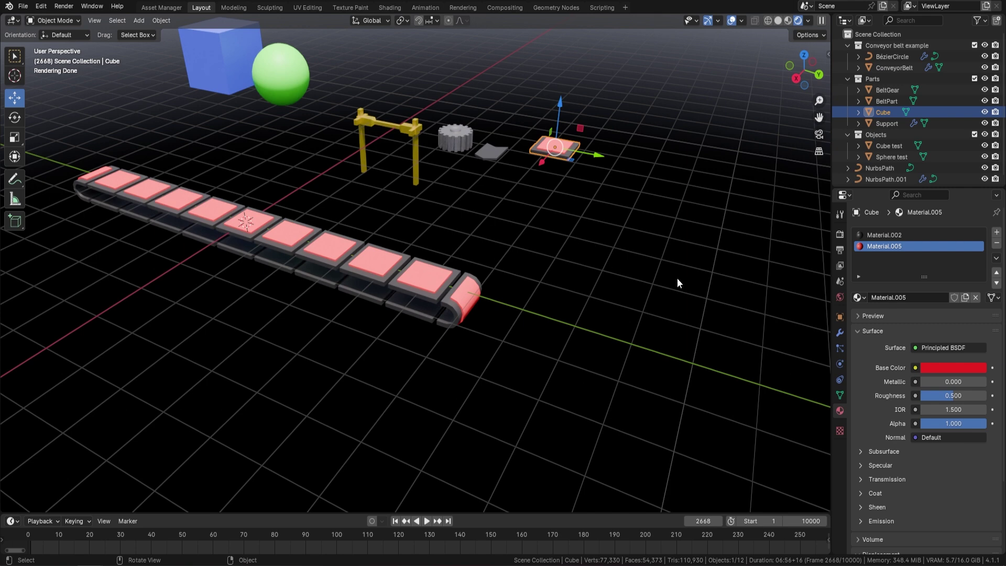
Step: Apply all transforms to the Cube tile and set its origin back to its geometry
{"action": "key", "text": "ctrl+a"}
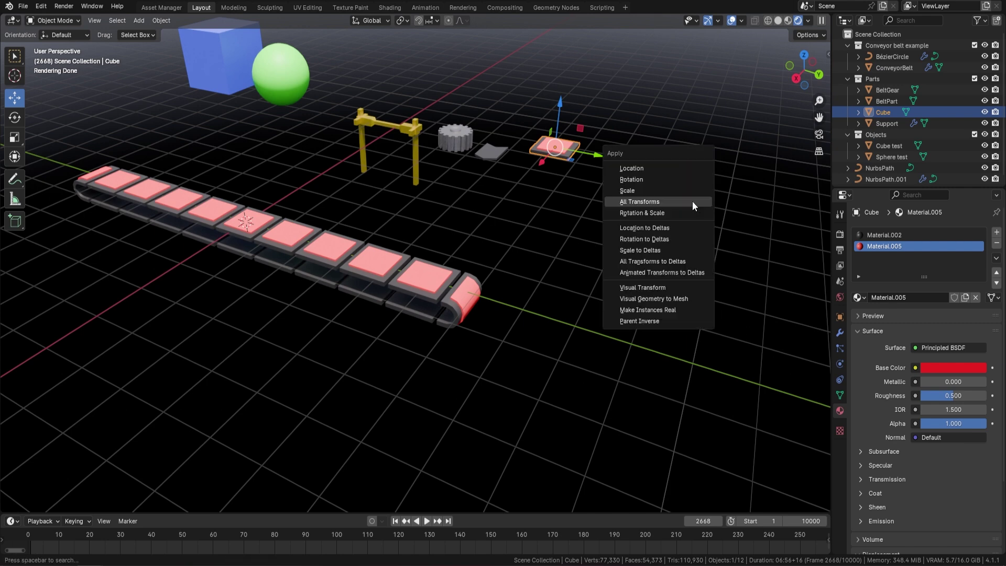
{"action": "left_click", "coordinate": [693, 201]}
{"action": "right_click", "coordinate": [693, 202]}
{"action": "mouse_move", "coordinate": [691, 201]}
{"action": "left_click", "coordinate": [763, 215]}
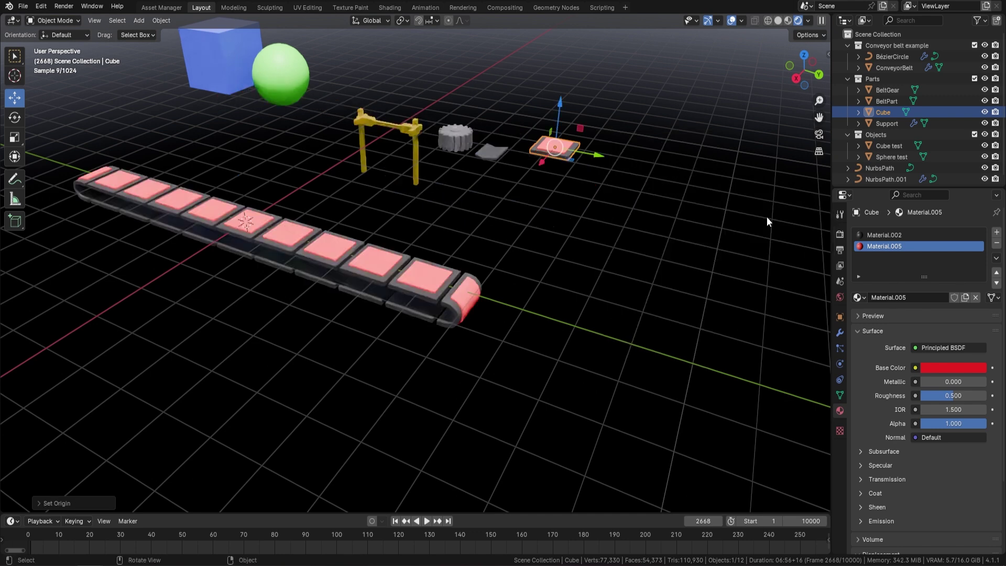
Step: Add a Bevel modifier to the Cube tile with an amount of 0.005 m
{"action": "left_click", "coordinate": [840, 333]}
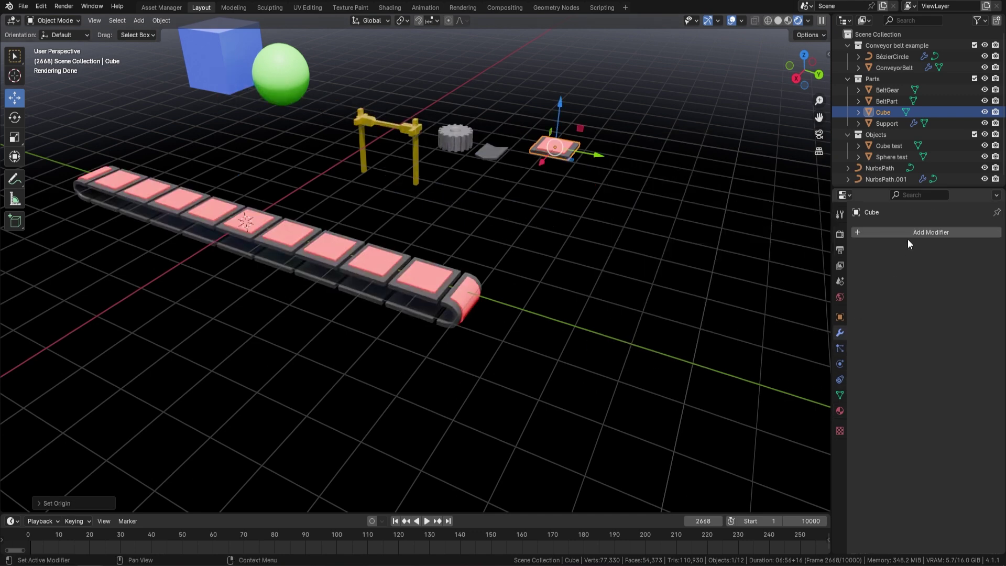
{"action": "left_click", "coordinate": [910, 234]}
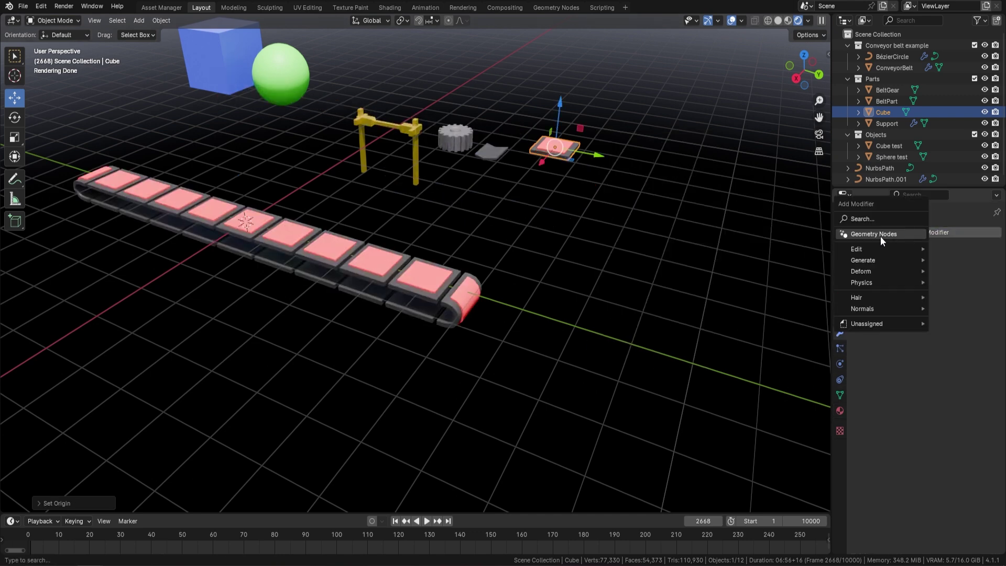
{"action": "mouse_move", "coordinate": [871, 261]}
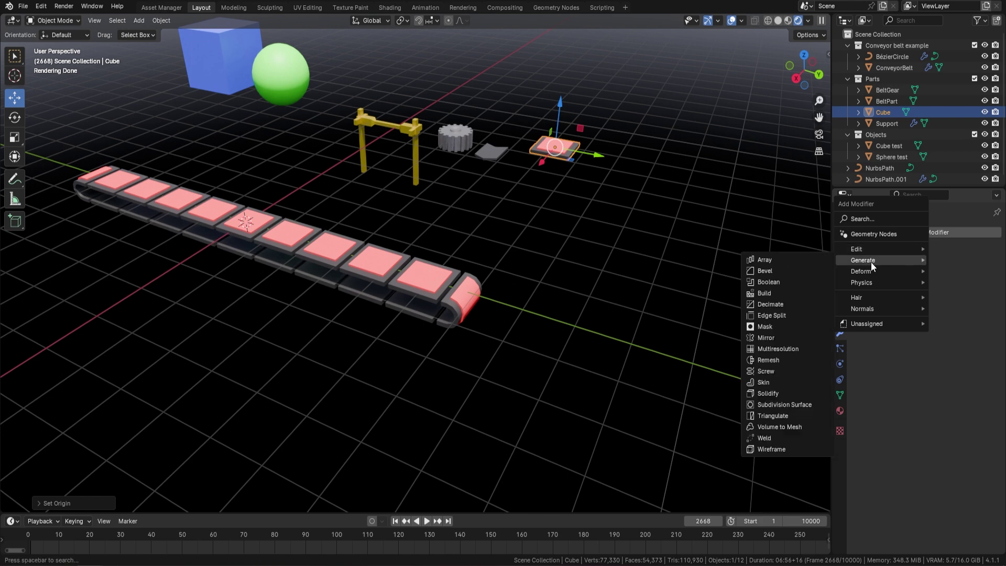
{"action": "left_click", "coordinate": [774, 272]}
{"action": "middle_click_drag", "start_coordinate": [631, 236], "coordinate": [379, 273]}
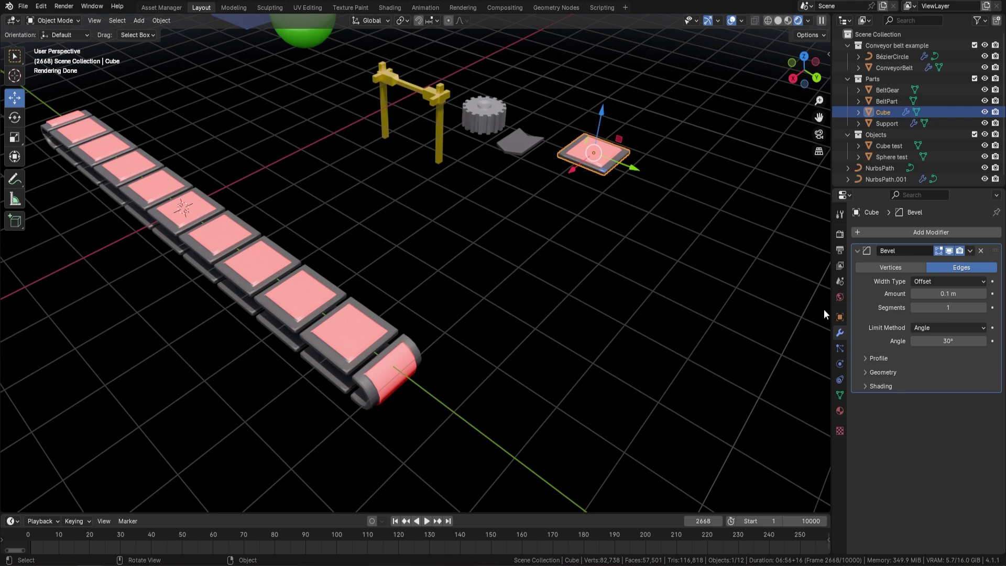
{"action": "left_click", "coordinate": [946, 291]}
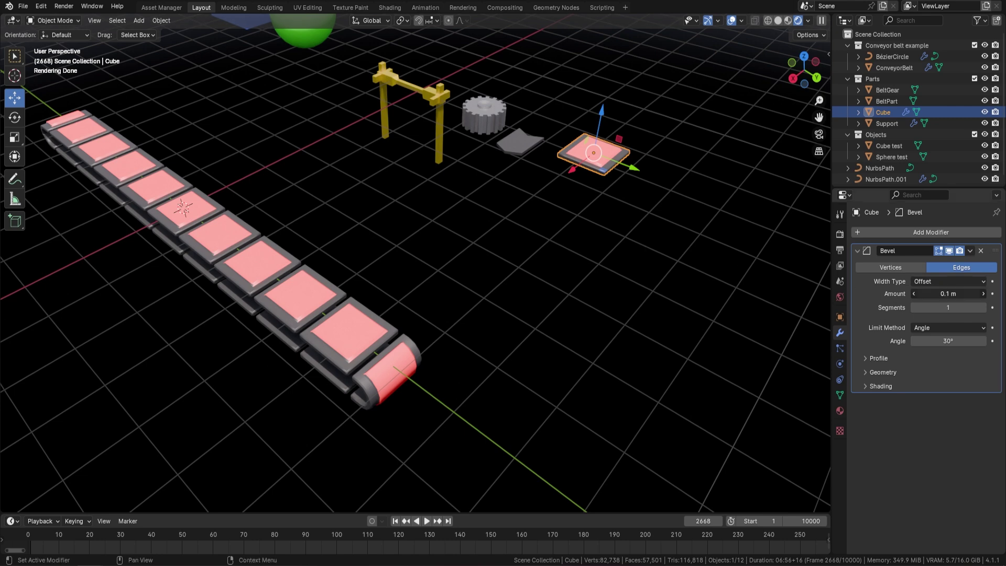
{"action": "type", "text": "0.005"}
{"action": "key", "text": "Return"}
{"action": "middle_click_drag", "start_coordinate": [540, 279], "coordinate": [472, 171]}
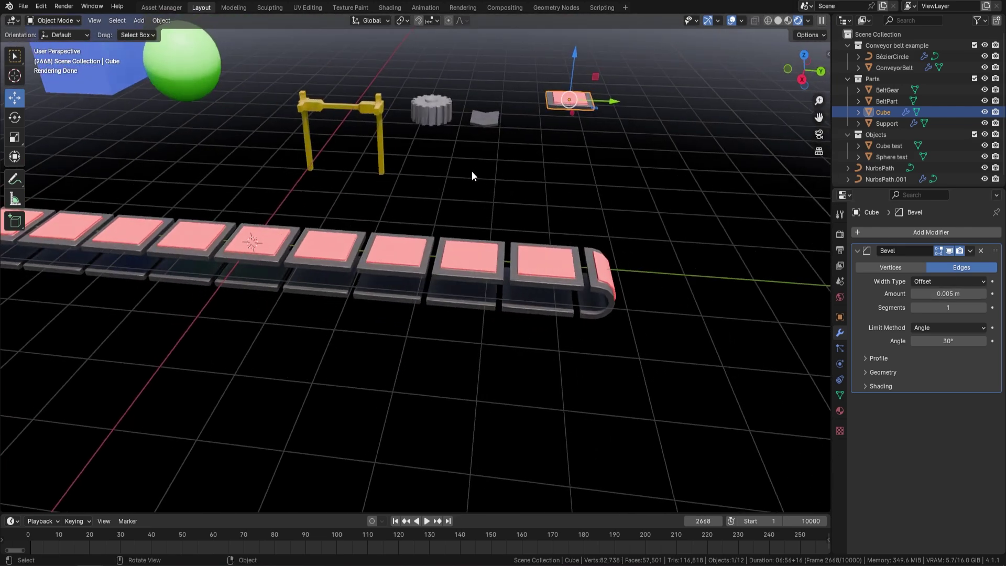
{"action": "middle_click_drag", "start_coordinate": [232, 257], "coordinate": [152, 234]}
{"action": "middle_click_drag", "start_coordinate": [552, 263], "coordinate": [571, 233]}
Step: Play the belt animation briefly, and set the path Height to 1.320 in NurbsPath.001's ConveyorBelt modifier
{"action": "key", "text": "space"}
{"action": "middle_click_drag", "start_coordinate": [633, 200], "coordinate": [450, 258]}
{"action": "key", "text": "space"}
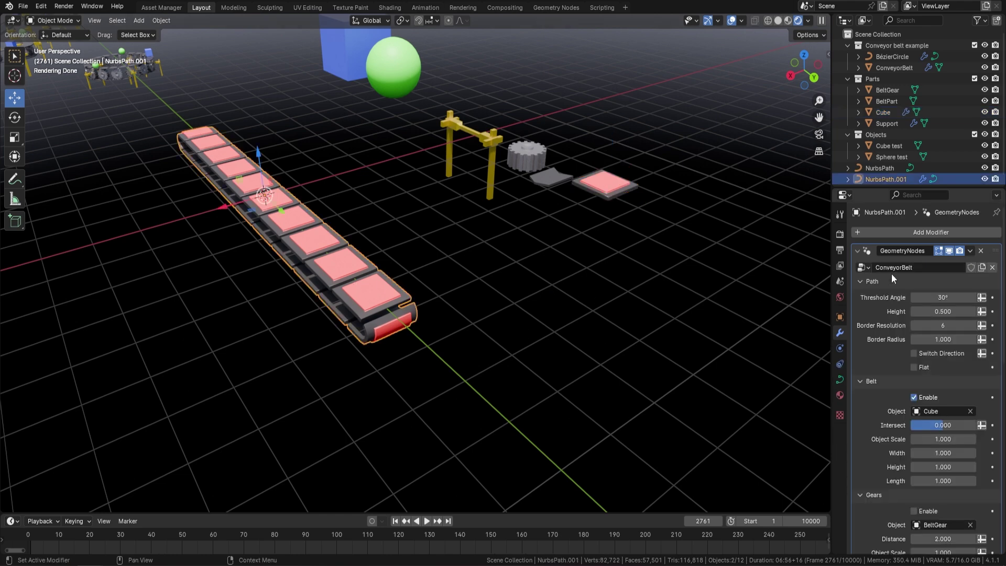
{"action": "left_click_drag", "start_coordinate": [943, 311], "coordinate": [980, 311]}
{"action": "middle_click_drag", "start_coordinate": [508, 285], "coordinate": [528, 271]}
Step: Start animation playback and lengthen the conveyor by moving NurbsPath.001's end control point outward along global Y
{"action": "key", "text": "space"}
{"action": "key", "text": "Tab"}
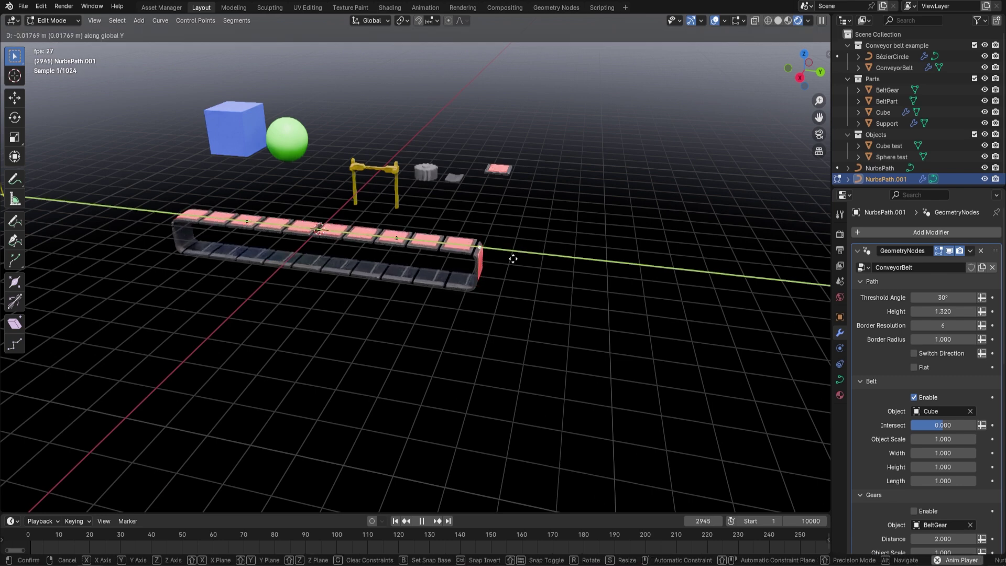
{"action": "left_click", "coordinate": [687, 275]}
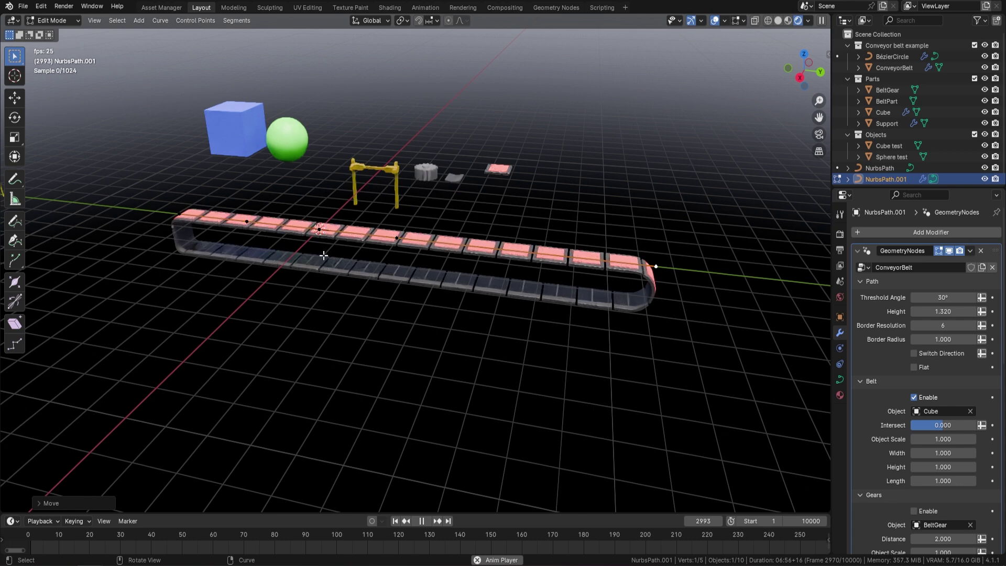
Step: Delete the three middle control points of NurbsPath.001, keeping only its two end points
{"action": "left_click", "coordinate": [367, 240]}
{"action": "left_click", "coordinate": [247, 221], "text": "shift"}
{"action": "key", "text": "x"}
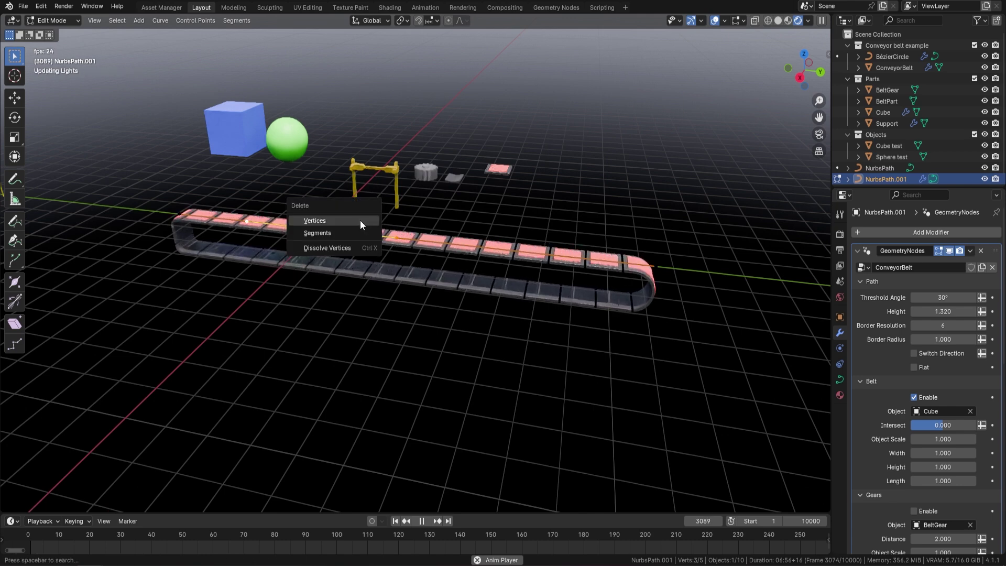
{"action": "left_click", "coordinate": [361, 221]}
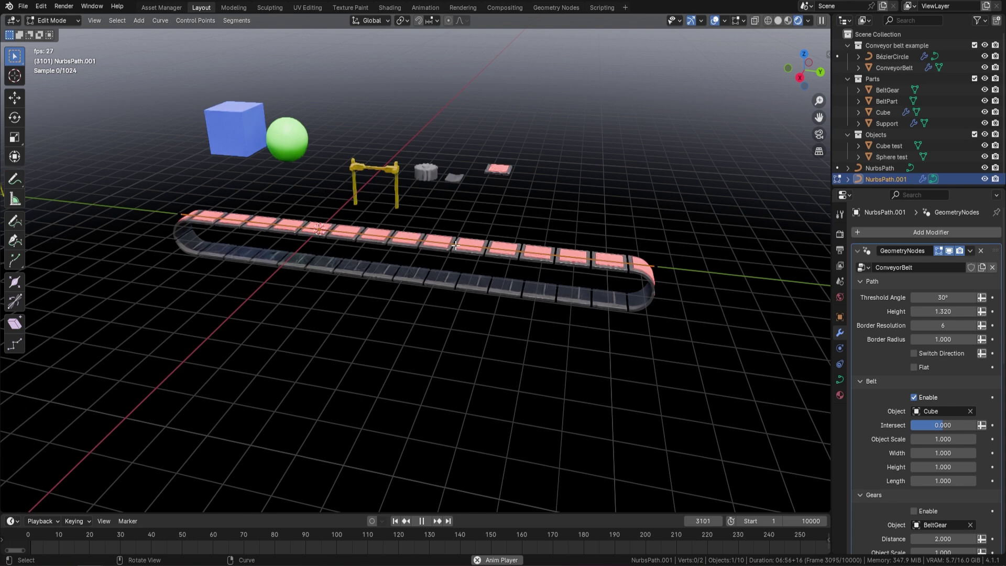
Step: Raise the path's far end control point along Z to slope the belt, then return to Object Mode and stop playback
{"action": "left_click", "coordinate": [661, 264]}
{"action": "key", "text": "g"}
{"action": "key", "text": "z"}
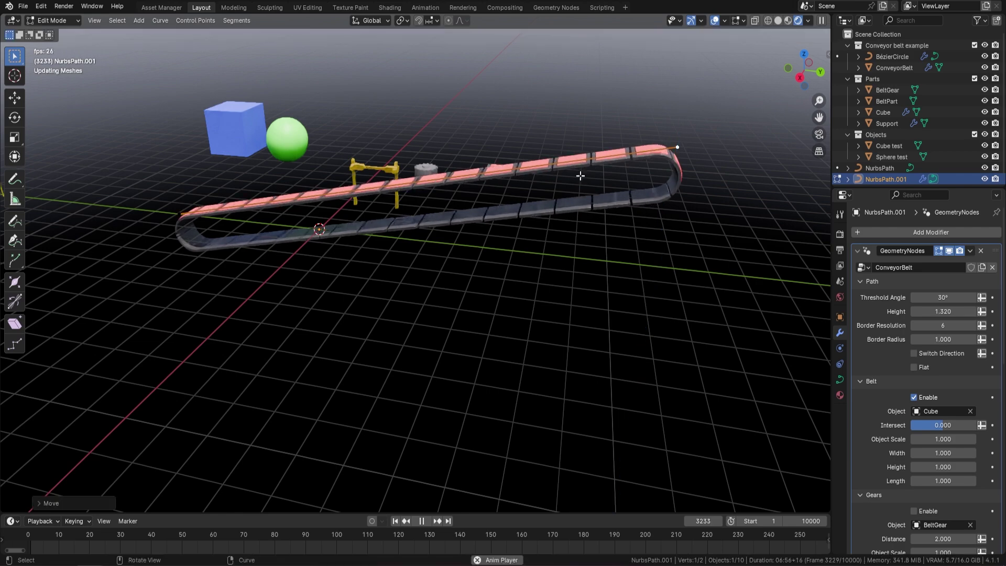
{"action": "left_click", "coordinate": [655, 157]}
{"action": "middle_click_drag", "start_coordinate": [499, 187], "coordinate": [460, 190]}
{"action": "key", "text": "Tab"}
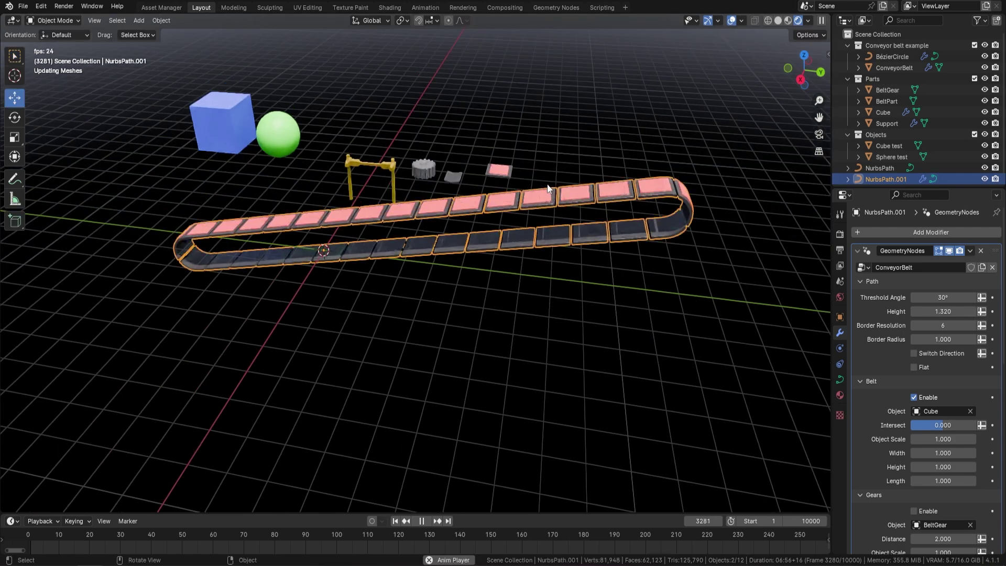
{"action": "key", "text": "space"}
Step: Try a Border Radius of 0.120 in the ConveyorBelt modifier and settle on 1.030
{"action": "scroll", "coordinate": [529, 193], "scroll_direction": "up", "scroll_amount": 3}
{"action": "middle_click_drag", "start_coordinate": [528, 188], "coordinate": [537, 215]}
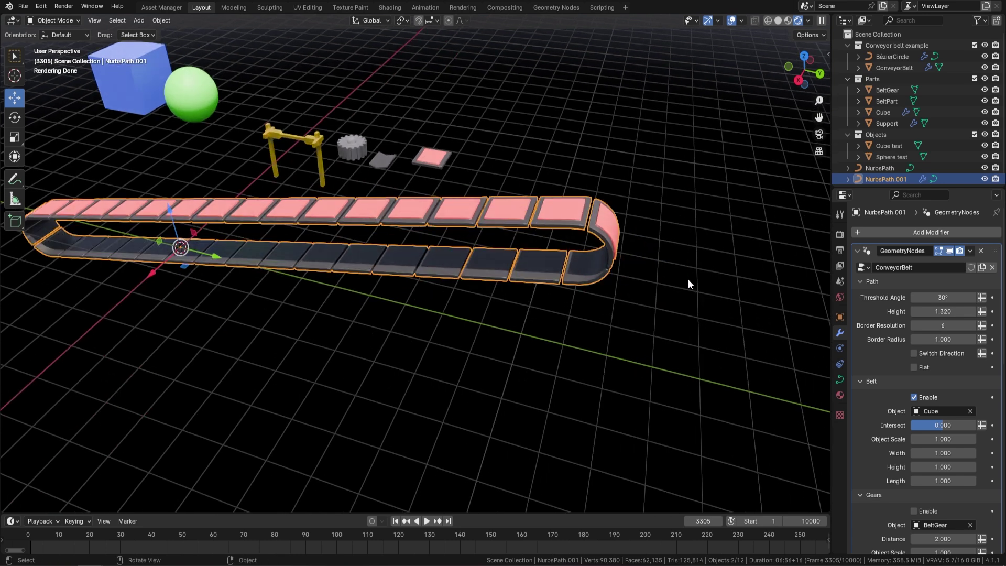
{"action": "left_click_drag", "start_coordinate": [955, 339], "coordinate": [918, 339]}
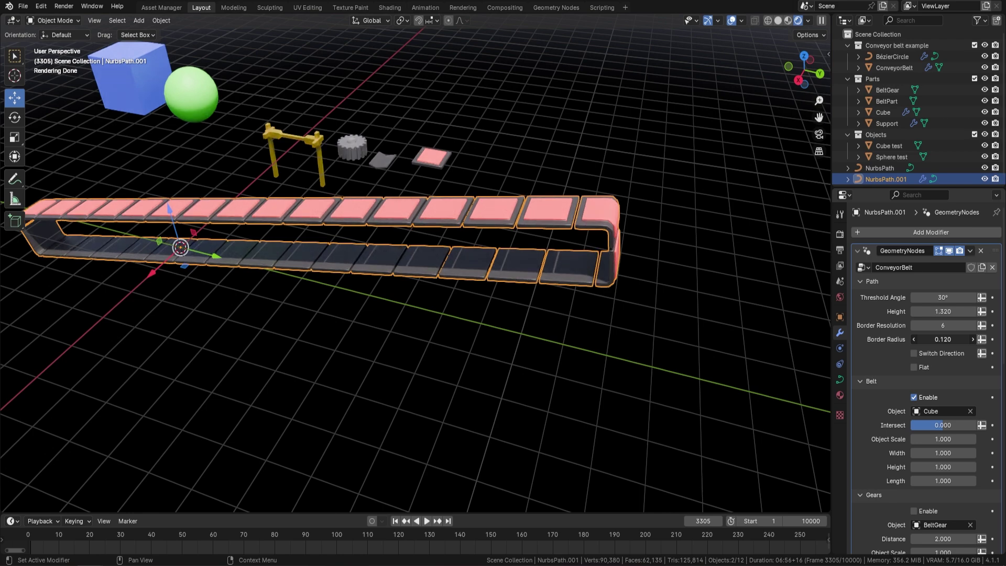
{"action": "middle_click_drag", "start_coordinate": [614, 237], "coordinate": [602, 231]}
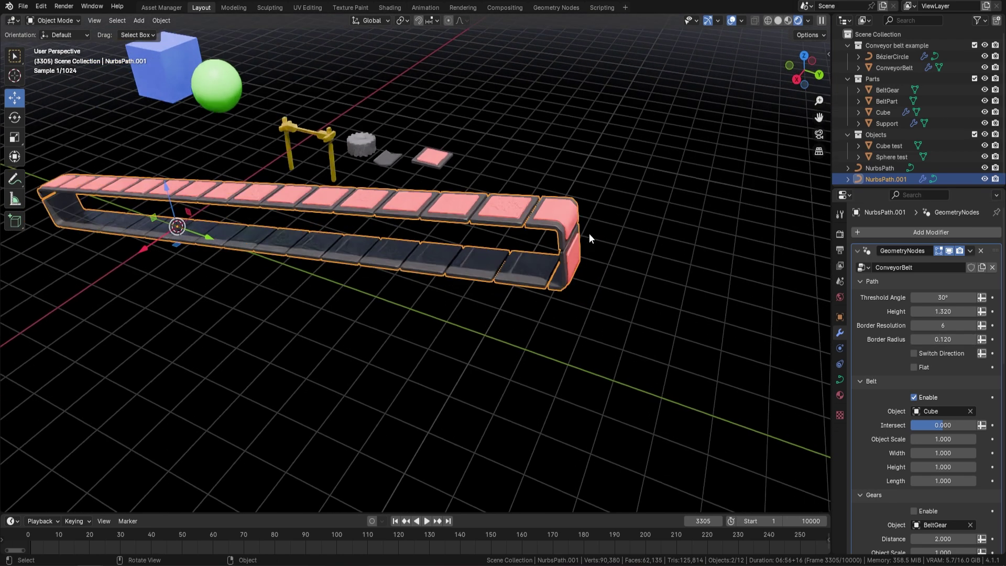
{"action": "left_click_drag", "start_coordinate": [917, 339], "coordinate": [942, 339]}
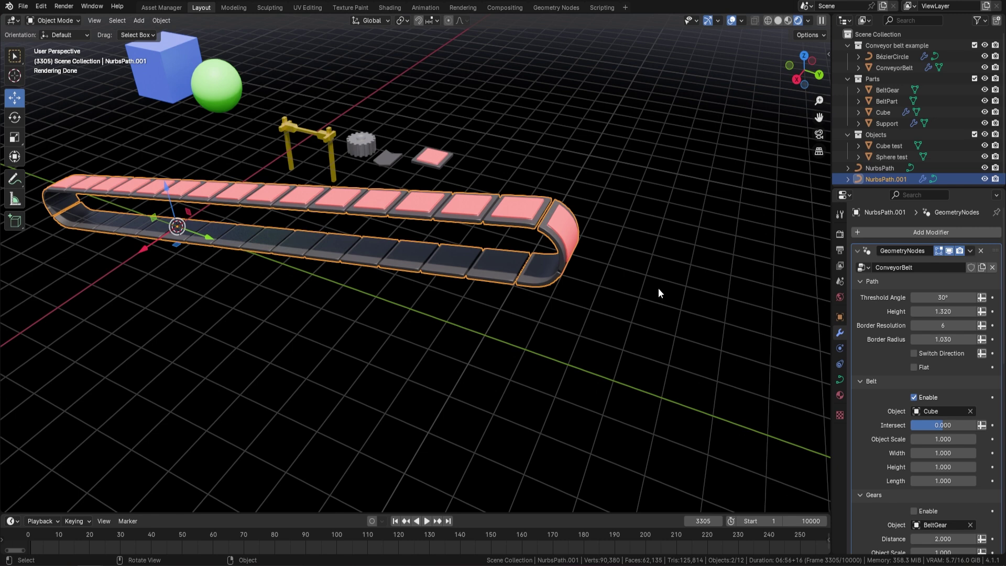
Step: Enable Switch Direction in the ConveyorBelt modifier while playing the animation, and stop playback
{"action": "key", "text": "space"}
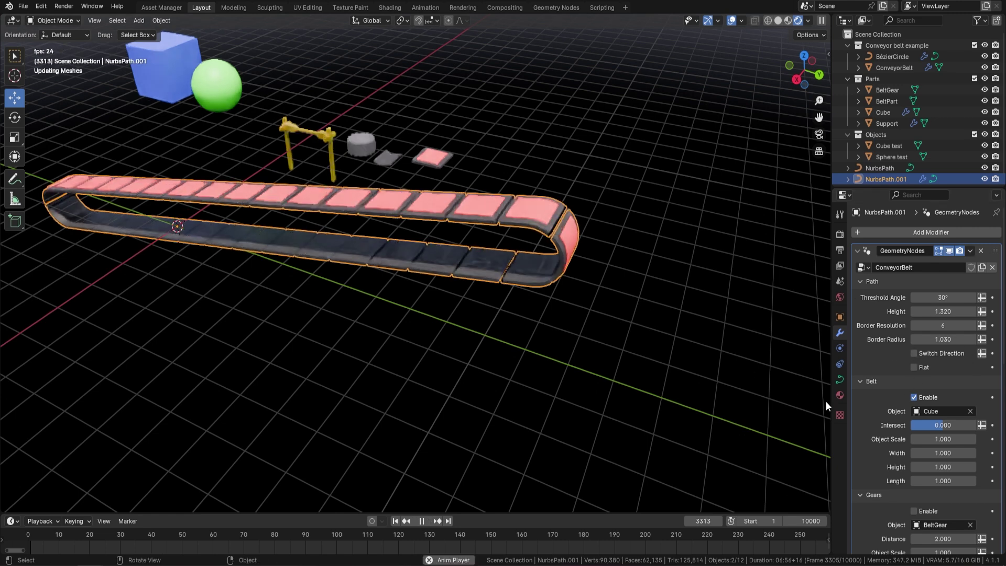
{"action": "left_click", "coordinate": [917, 354]}
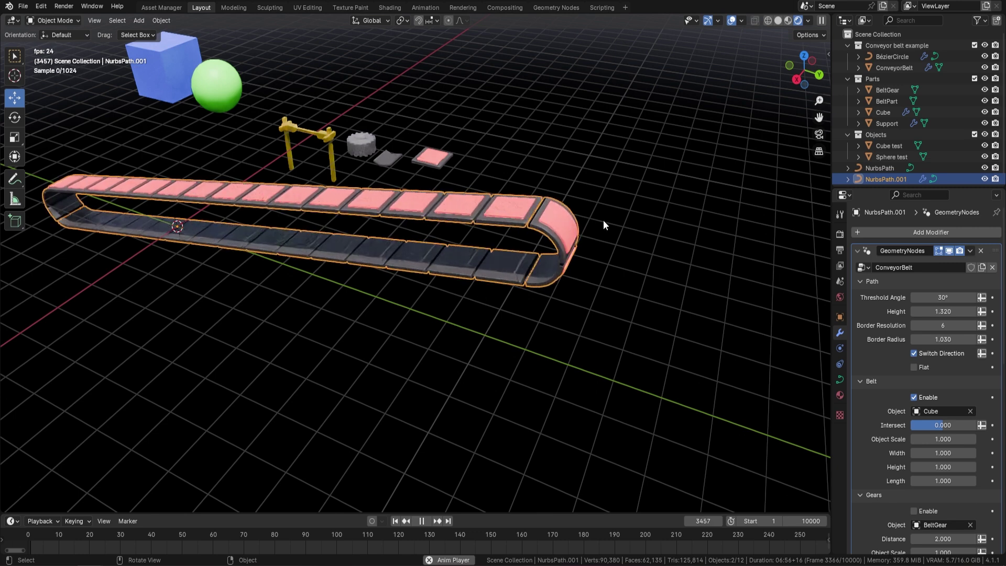
{"action": "key", "text": "space"}
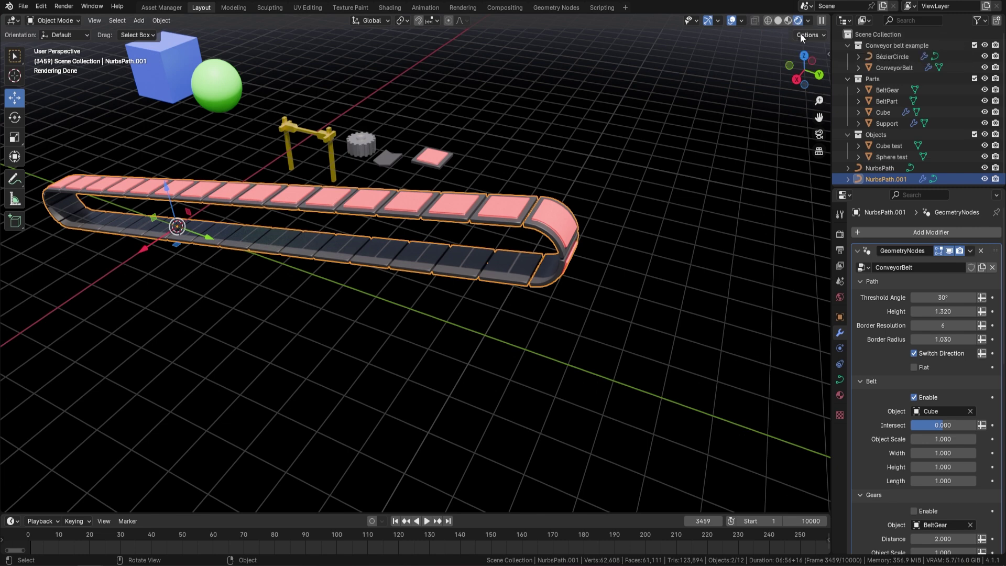
Step: Enable the Flat option in the ConveyorBelt modifier and play the animation to check the flat belt's movement
{"action": "left_click", "coordinate": [914, 367]}
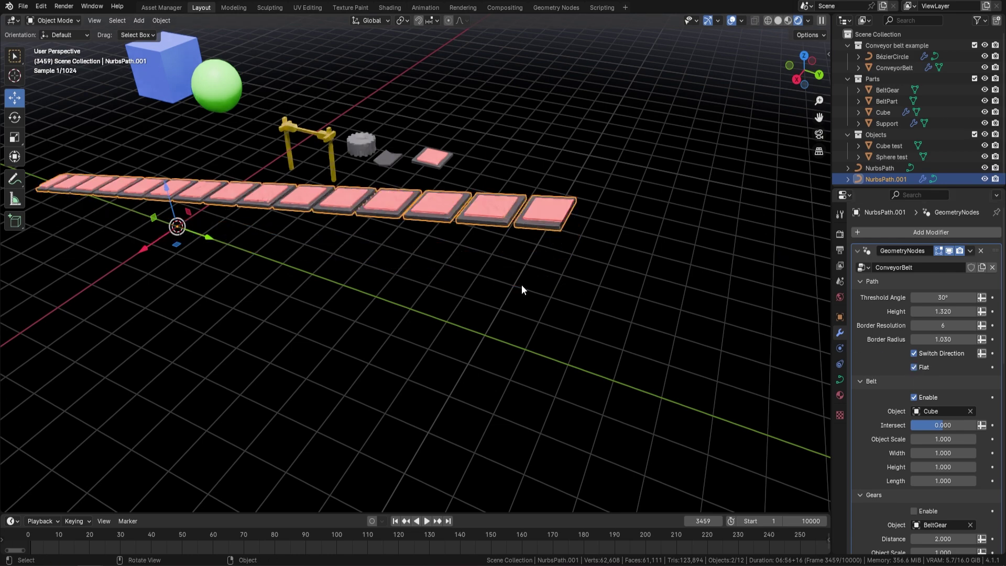
{"action": "key", "text": "space"}
{"action": "middle_click_drag", "start_coordinate": [565, 257], "coordinate": [603, 276]}
{"action": "scroll", "coordinate": [571, 315], "scroll_direction": "down", "scroll_amount": 5}
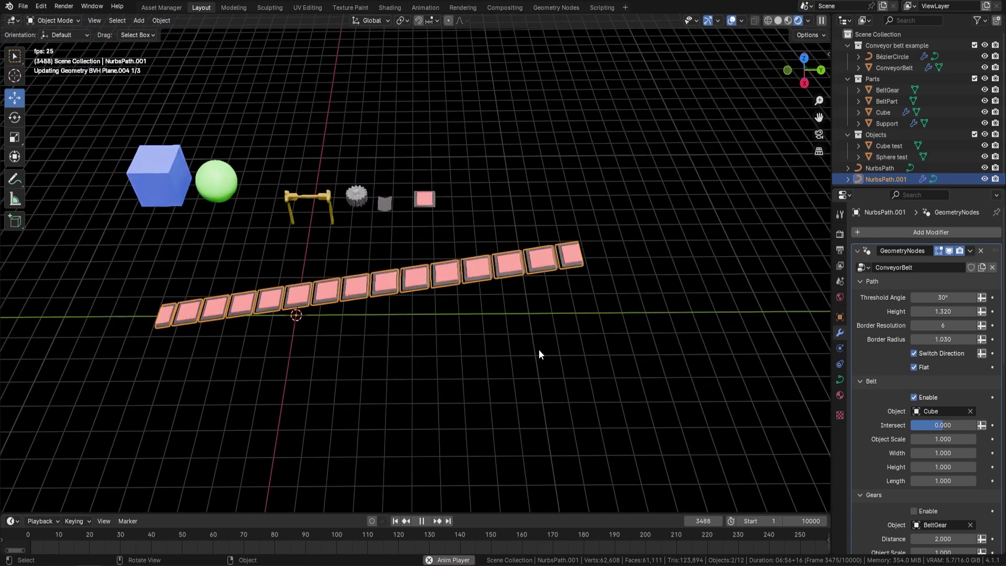
{"action": "middle_click_drag", "start_coordinate": [479, 294], "coordinate": [561, 252], "text": "shift"}
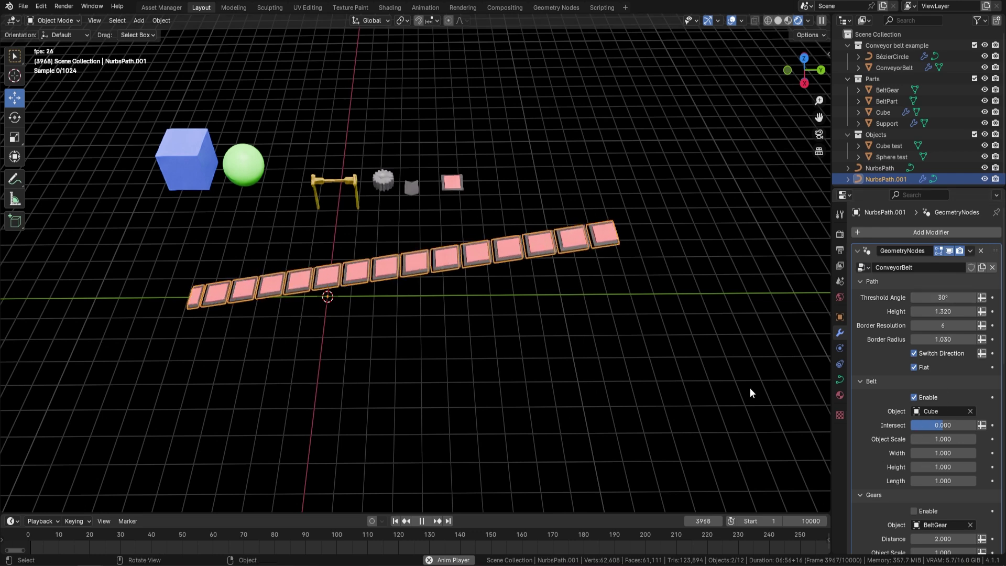
{"action": "scroll", "coordinate": [524, 293], "scroll_direction": "up", "scroll_amount": 1}
{"action": "key", "text": "space"}
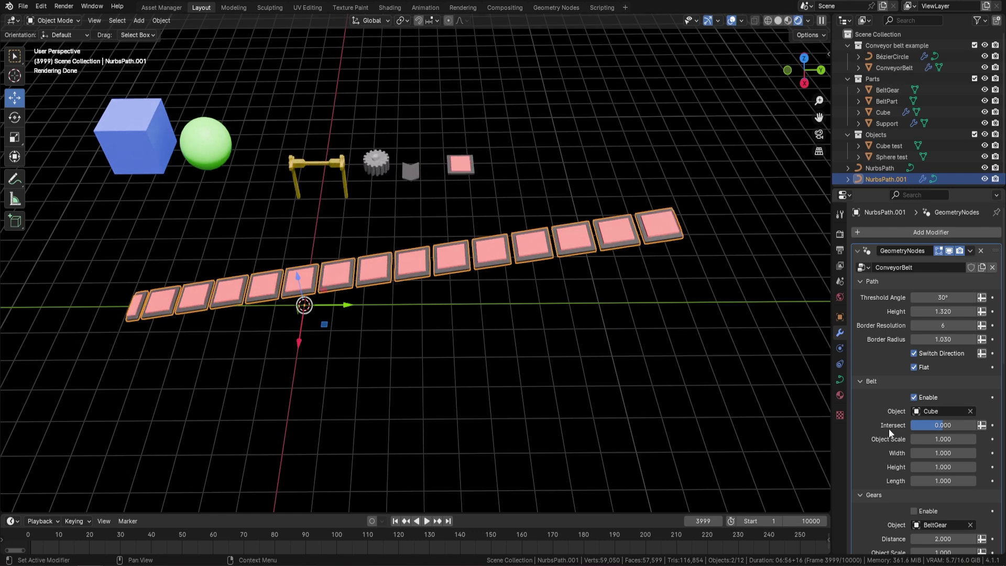
Step: Switch the viewport to Solid shading and frame the flat belt more closely
{"action": "middle_click_drag", "start_coordinate": [719, 371], "coordinate": [667, 353], "text": "shift"}
{"action": "left_click", "coordinate": [779, 21]}
{"action": "mouse_move", "coordinate": [656, 305]}
{"action": "middle_mouse_down"}
{"action": "mouse_move", "coordinate": [591, 234]}
{"action": "mouse_move", "coordinate": [624, 234]}
{"action": "middle_mouse_up"}
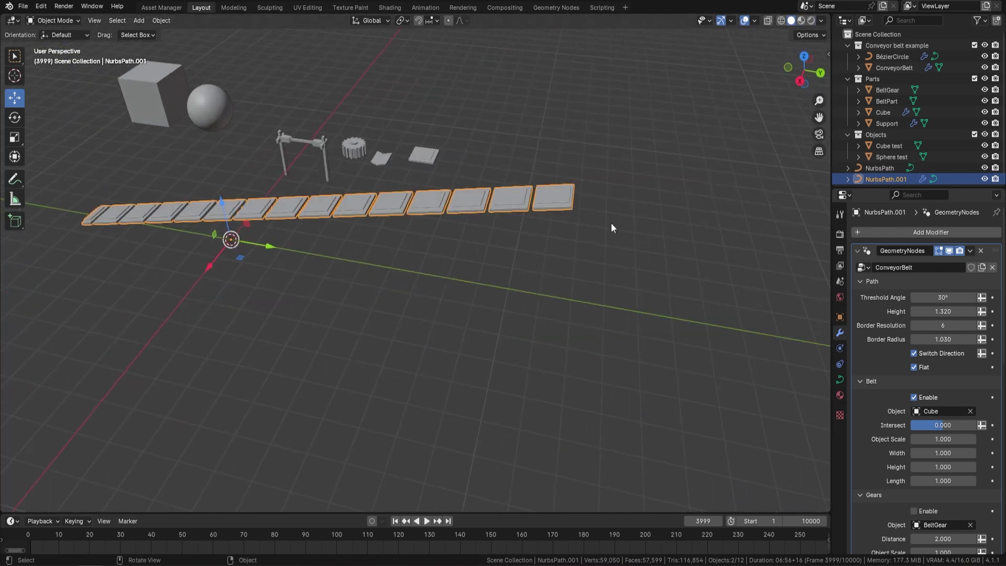
{"action": "scroll", "coordinate": [582, 220], "scroll_direction": "up", "scroll_amount": 2}
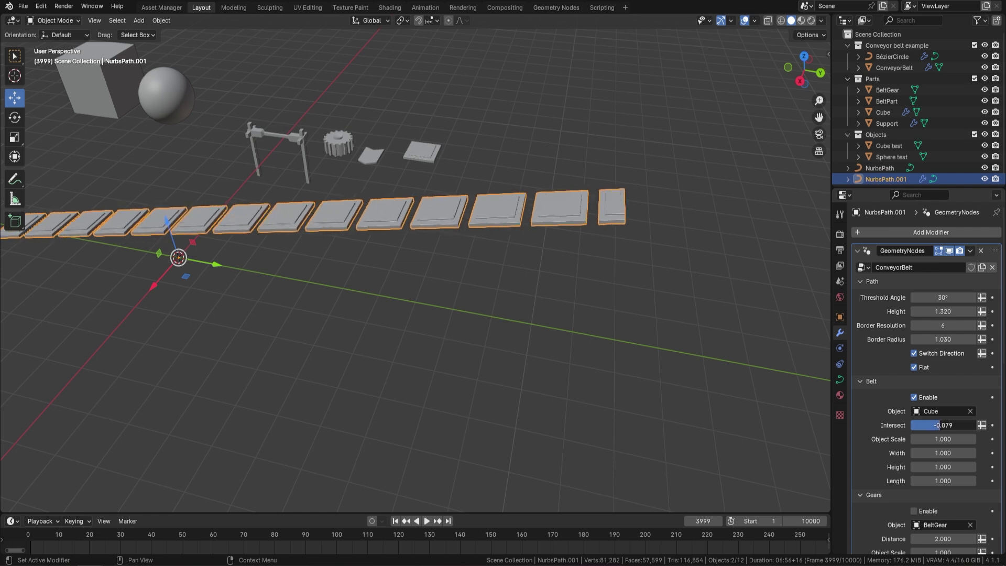
Step: Set the belt's Intersect to 0.047 and its Object Scale to 0.880 while the animation plays
{"action": "left_click_drag", "start_coordinate": [943, 425], "coordinate": [947, 425]}
{"action": "key", "text": "space"}
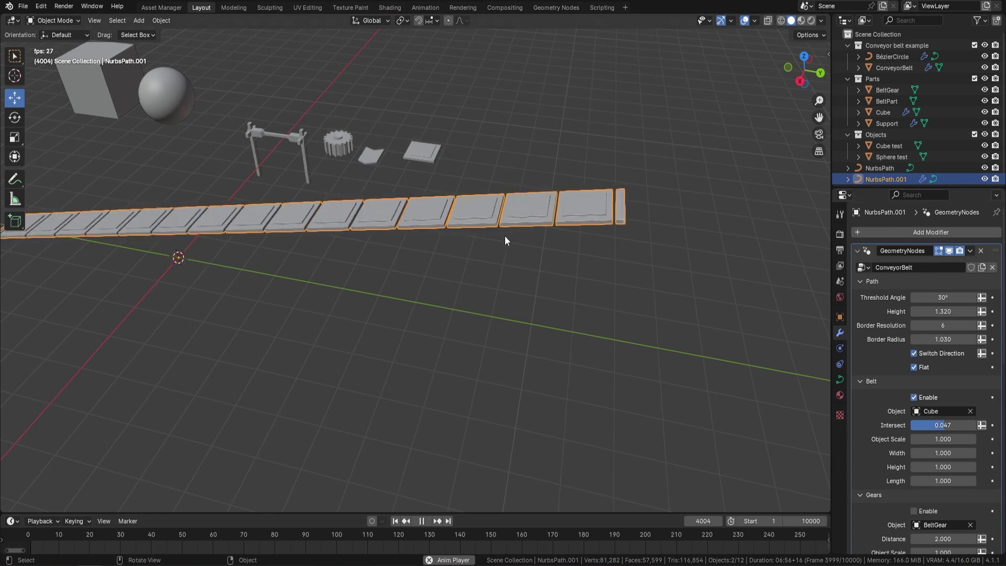
{"action": "left_click_drag", "start_coordinate": [922, 439], "coordinate": [951, 439]}
{"action": "scroll", "coordinate": [322, 288], "scroll_direction": "down", "scroll_amount": 3}
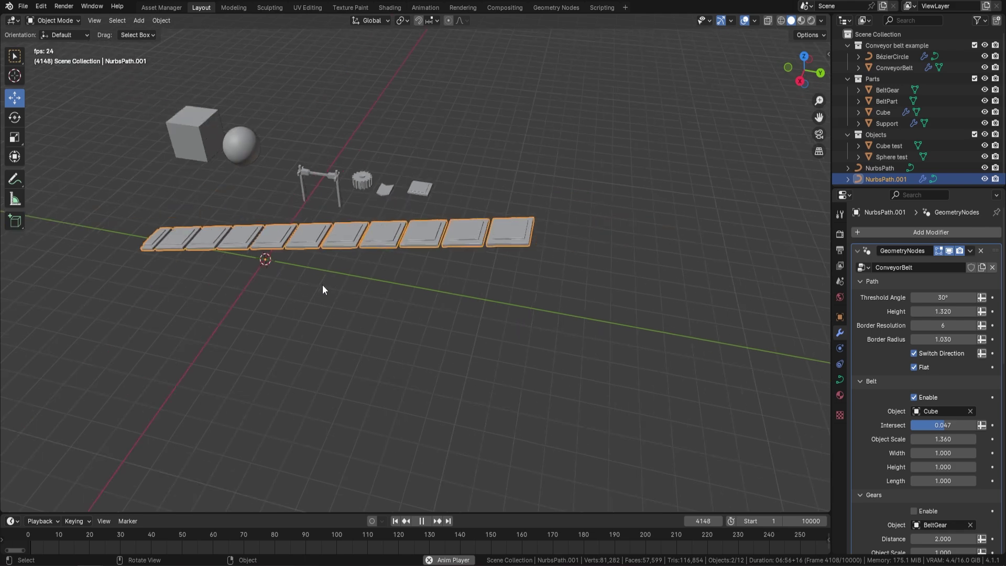
{"action": "middle_click_drag", "start_coordinate": [321, 287], "coordinate": [359, 285]}
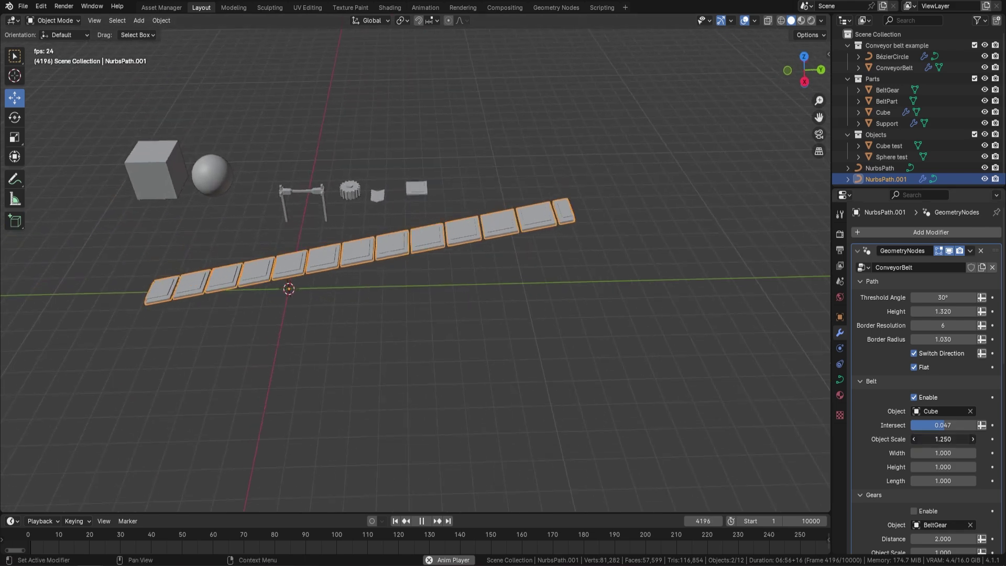
{"action": "scroll", "coordinate": [606, 308], "scroll_direction": "up", "scroll_amount": 3}
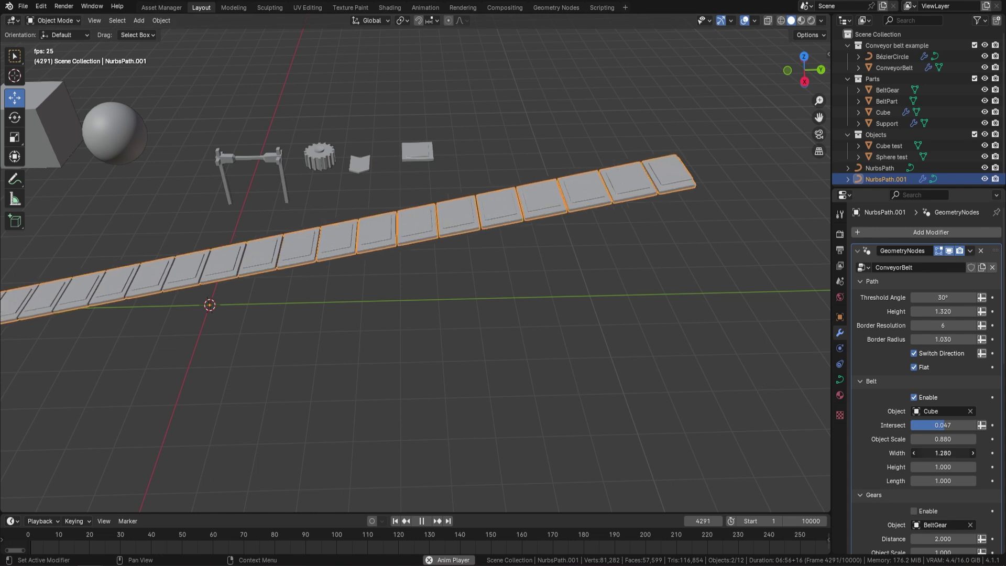
Step: Set the belt tile's Width to 1.260, Height to 1.740 and Length to 2.100, with Intersect at 0.126
{"action": "left_click_drag", "start_coordinate": [944, 453], "coordinate": [959, 453]}
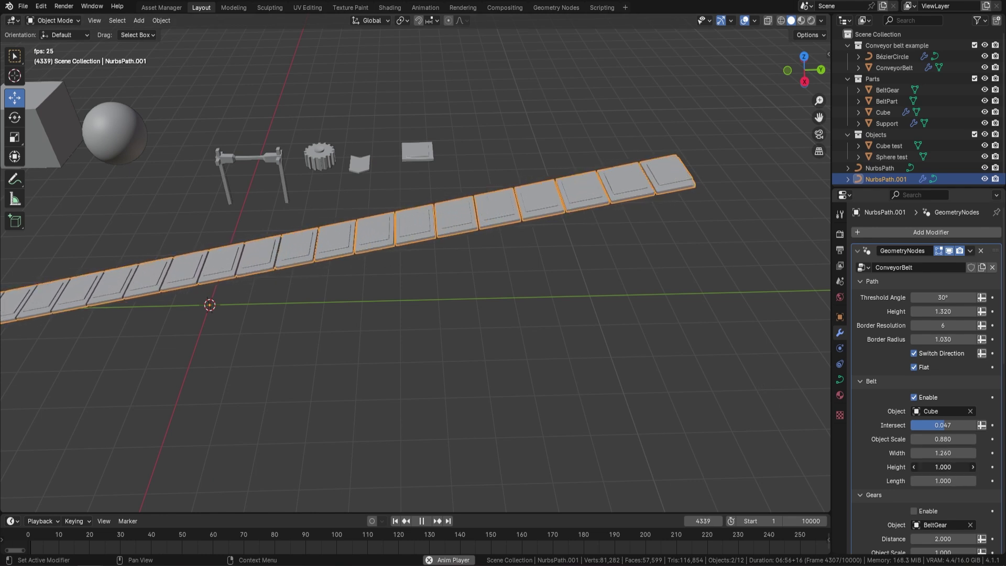
{"action": "left_click_drag", "start_coordinate": [943, 467], "coordinate": [976, 480]}
{"action": "mouse_move", "coordinate": [944, 425]}
{"action": "left_mouse_down"}
{"action": "mouse_move", "coordinate": [969, 425]}
{"action": "mouse_move", "coordinate": [946, 426]}
{"action": "left_mouse_up"}
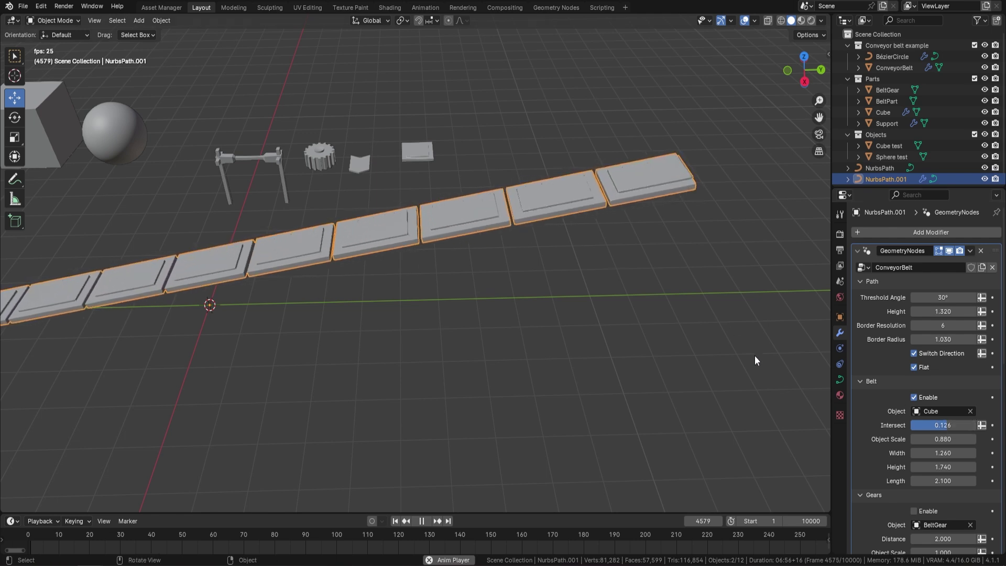
{"action": "scroll", "coordinate": [537, 282], "scroll_direction": "down", "scroll_amount": 3}
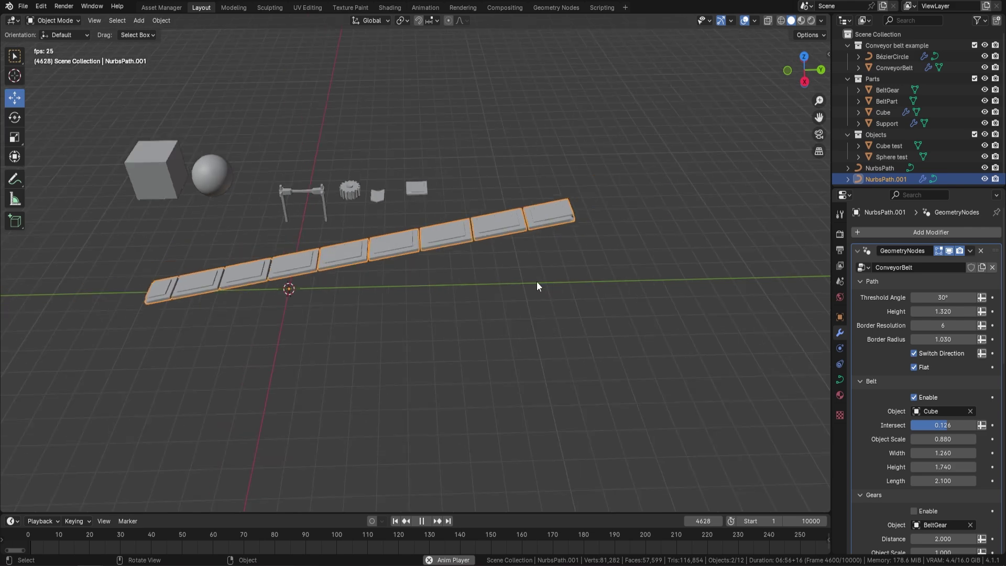
Step: Disable the Flat option, inspect the looped belt from several angles, and stop the animation
{"action": "left_click", "coordinate": [914, 367]}
{"action": "middle_click_drag", "start_coordinate": [528, 280], "coordinate": [526, 237]}
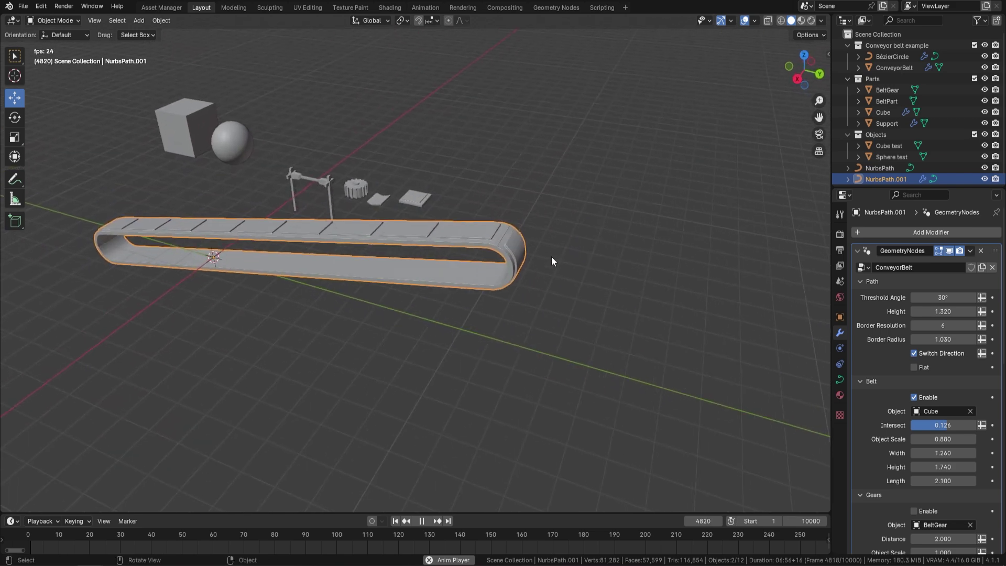
{"action": "middle_click_drag", "start_coordinate": [593, 254], "coordinate": [623, 301]}
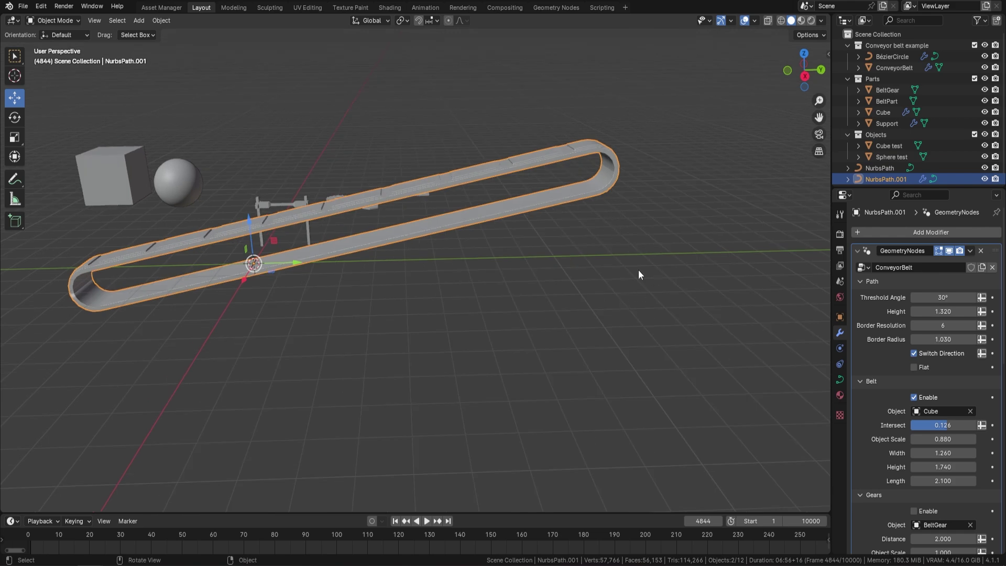
{"action": "middle_click_drag", "start_coordinate": [563, 328], "coordinate": [458, 273]}
{"action": "key", "text": "Tab"}
{"action": "key", "text": "Tab"}
Step: In the Objects settings, set Use to Object with Sphere test as the dropped object, and play the animation briefly
{"action": "scroll", "coordinate": [960, 350], "scroll_direction": "down", "scroll_amount": 5}
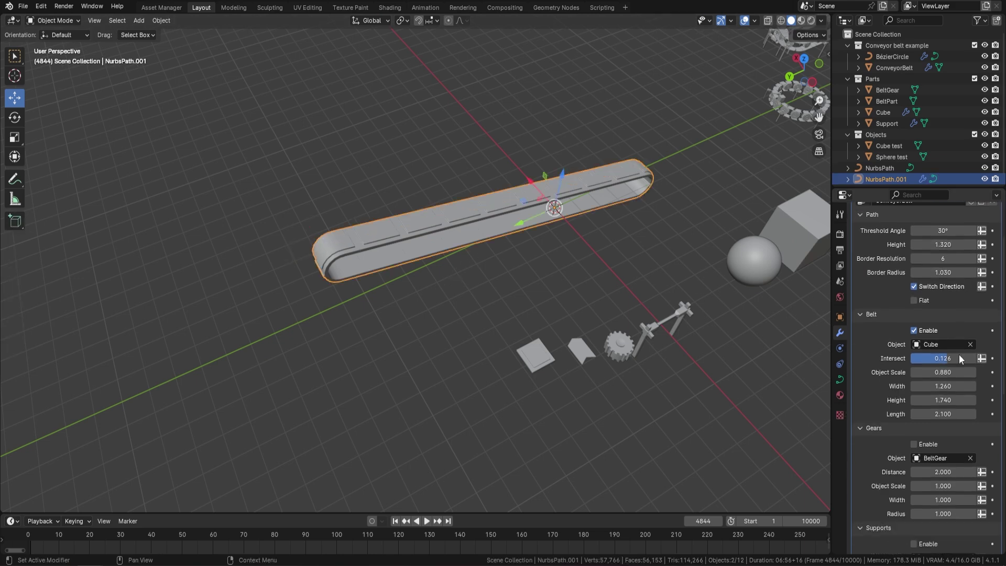
{"action": "middle_click_drag", "start_coordinate": [818, 346], "coordinate": [690, 279]}
{"action": "scroll", "coordinate": [902, 411], "scroll_direction": "down", "scroll_amount": 4}
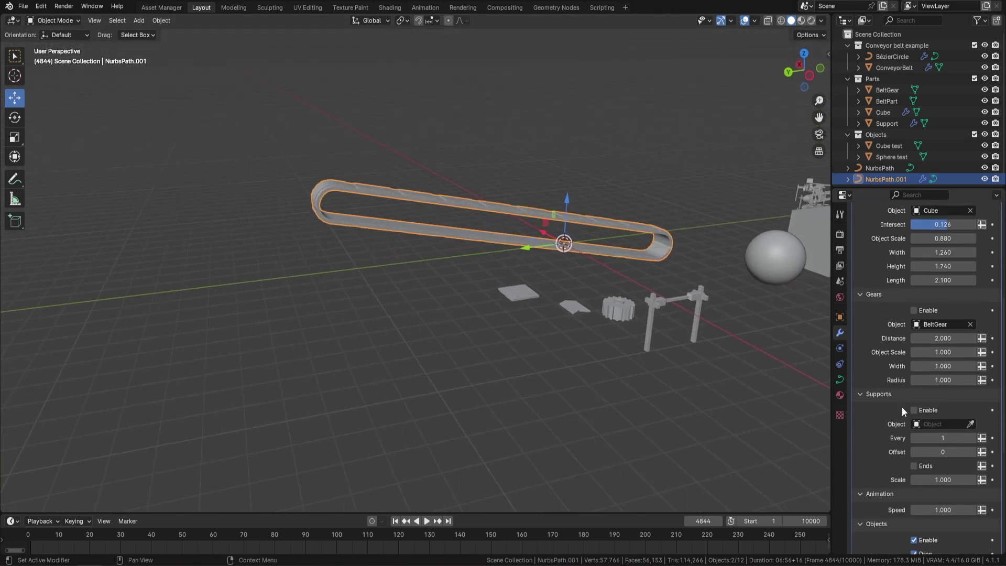
{"action": "middle_click_drag", "start_coordinate": [647, 292], "coordinate": [750, 209]}
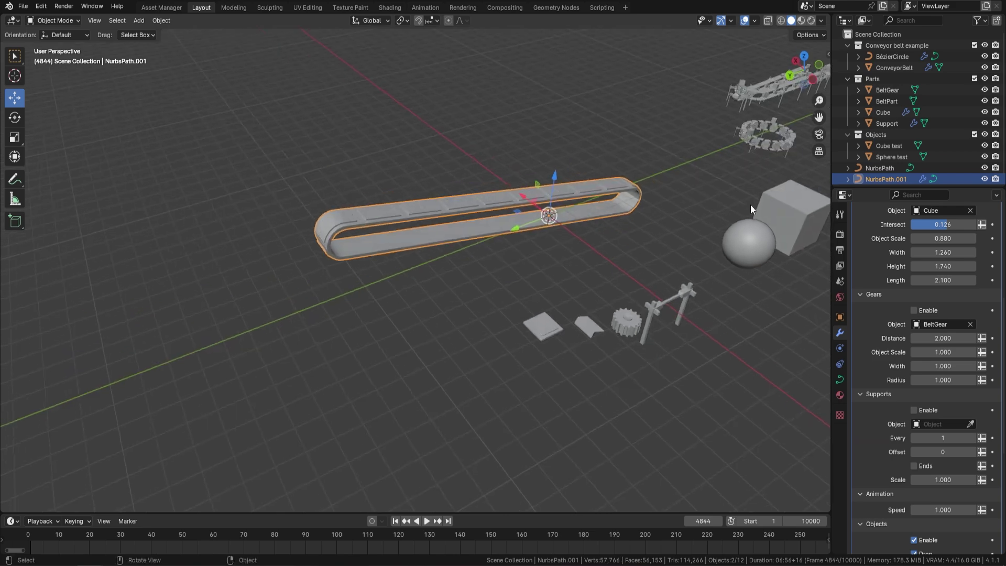
{"action": "scroll", "coordinate": [938, 366], "scroll_direction": "down", "scroll_amount": 6}
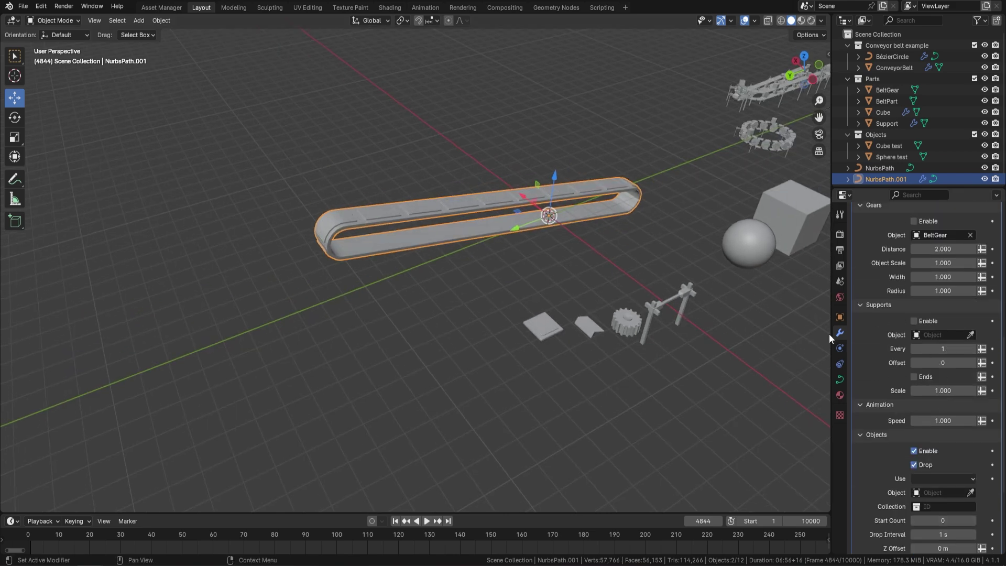
{"action": "scroll", "coordinate": [894, 410], "scroll_direction": "down", "scroll_amount": 3}
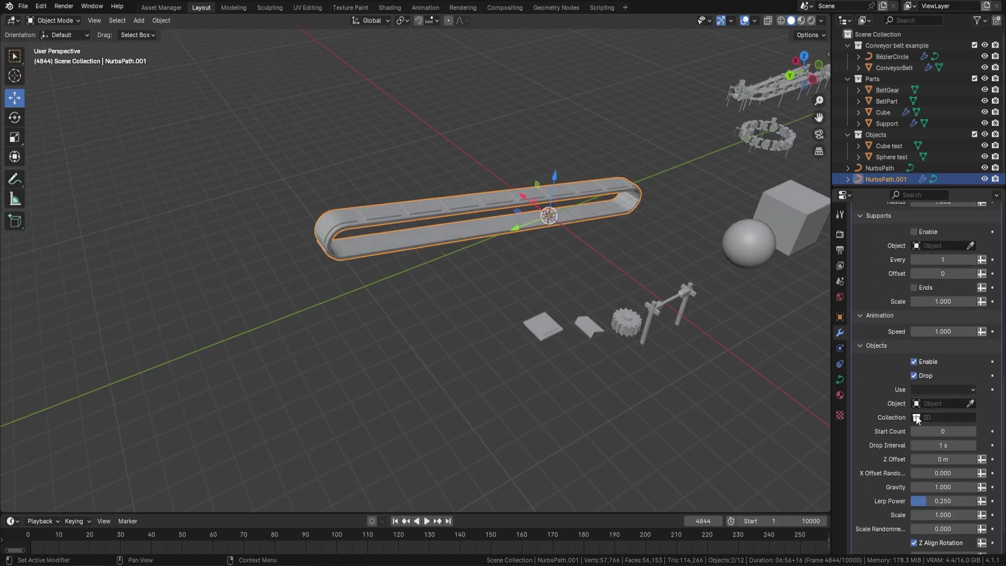
{"action": "left_click", "coordinate": [937, 381]}
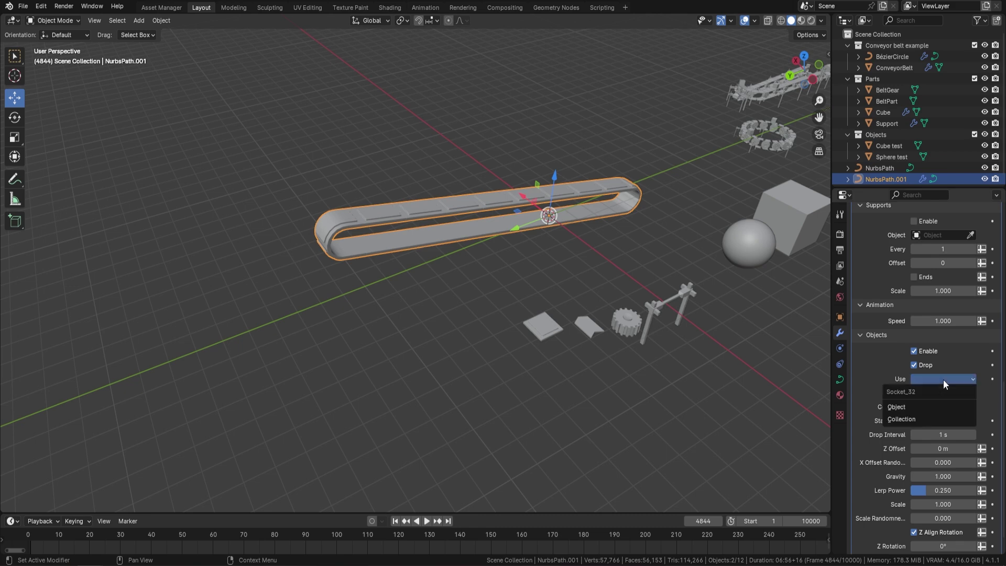
{"action": "left_click", "coordinate": [904, 407]}
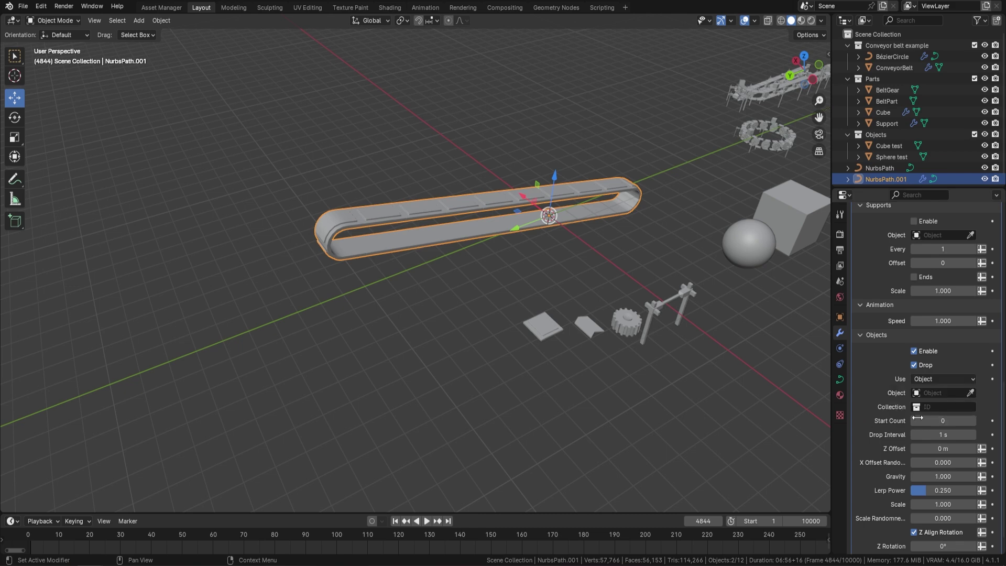
{"action": "left_click", "coordinate": [970, 393]}
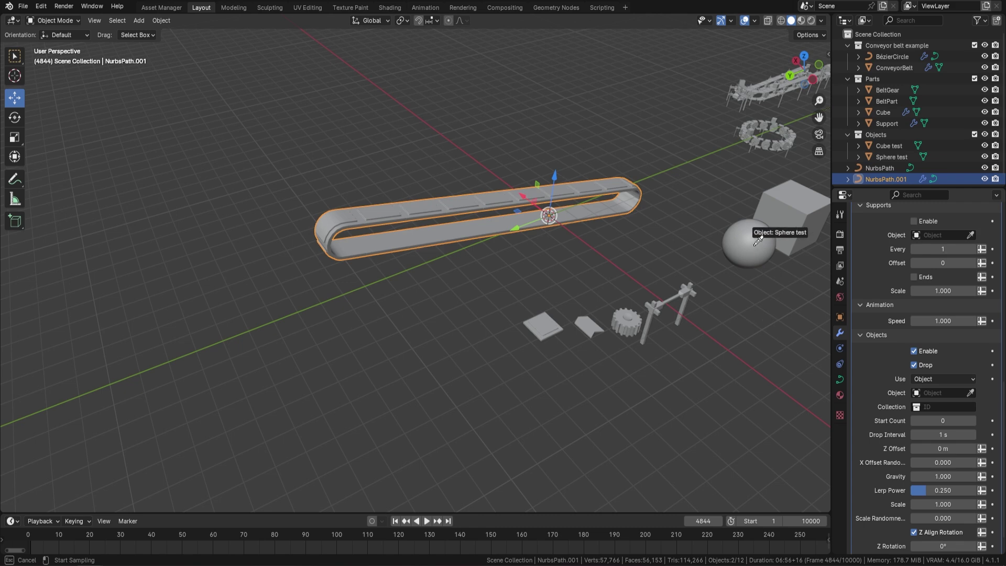
{"action": "key", "text": "space"}
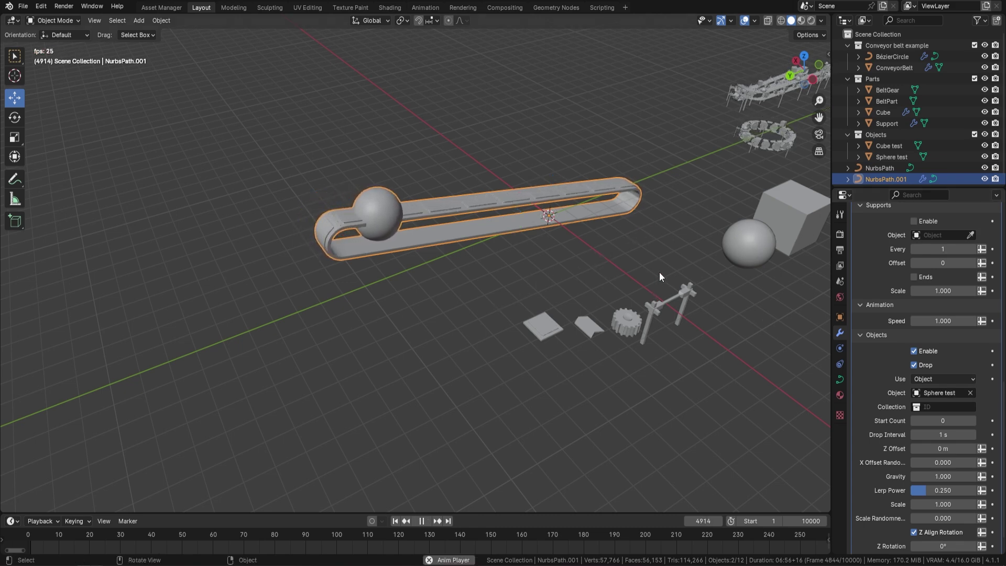
{"action": "key", "text": "space"}
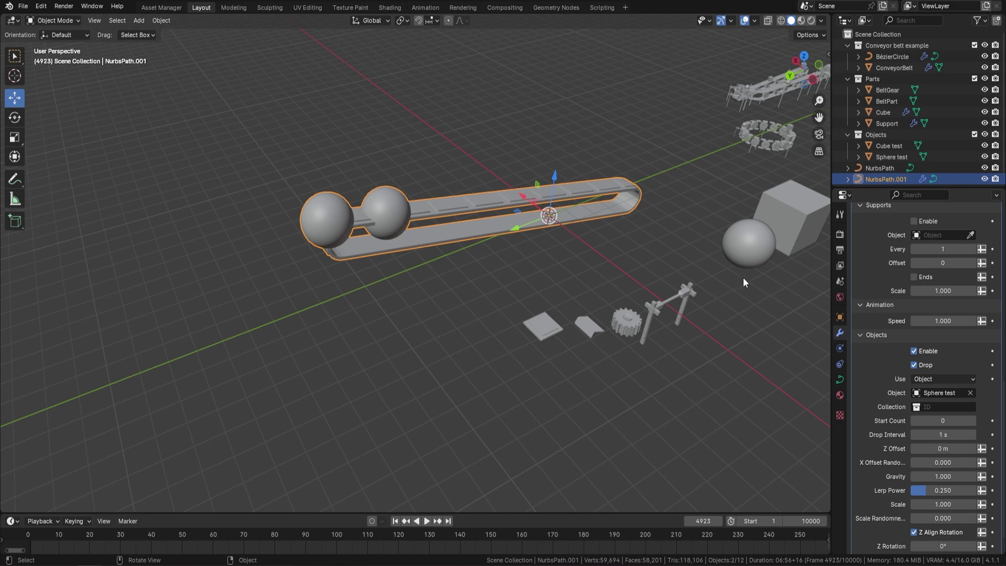
Step: Change the Objects settings' Use option to Collection and assign the Objects collection containing the test cube and sphere
{"action": "left_click", "coordinate": [954, 382]}
{"action": "left_click", "coordinate": [941, 400]}
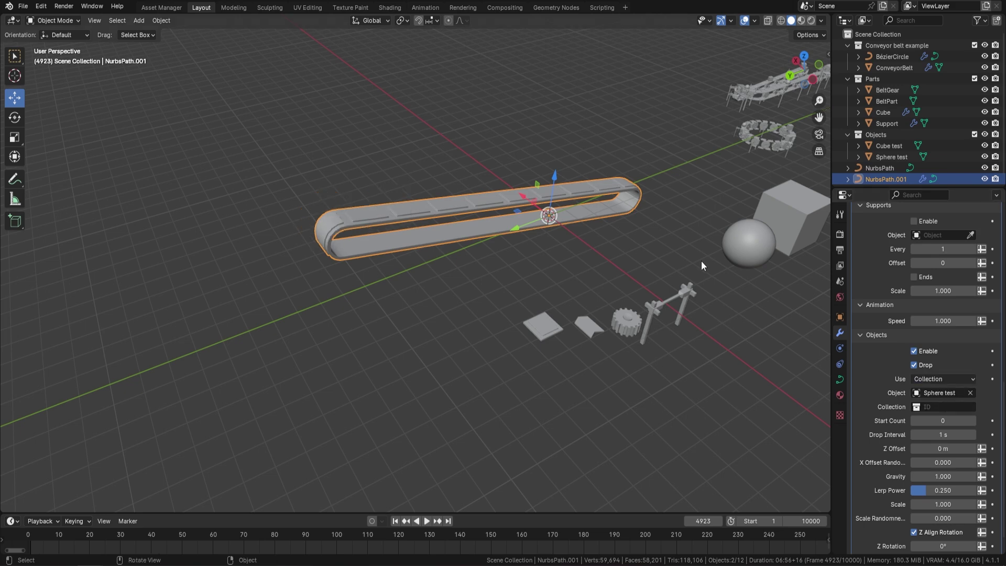
{"action": "left_click", "coordinate": [748, 242]}
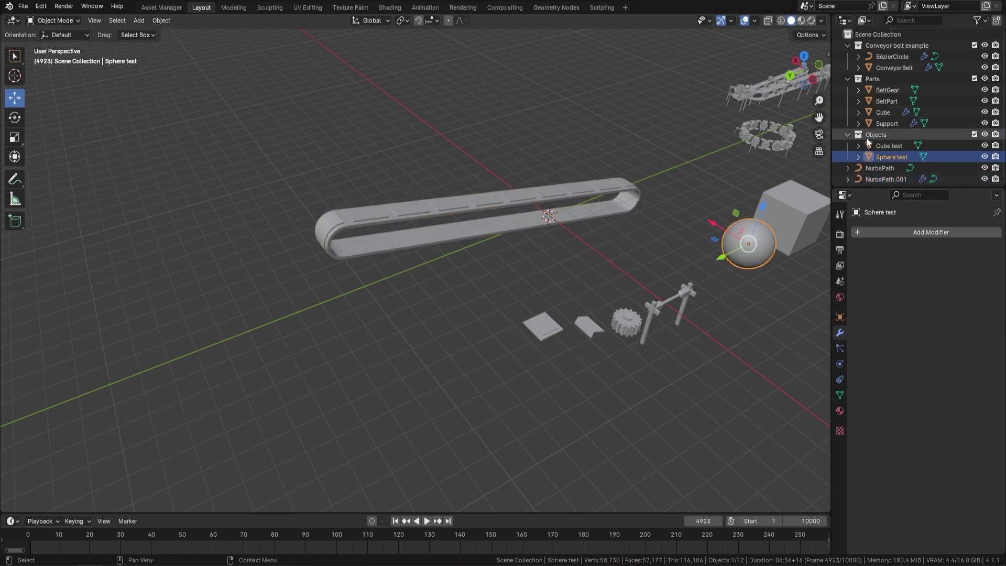
{"action": "left_click", "coordinate": [628, 180]}
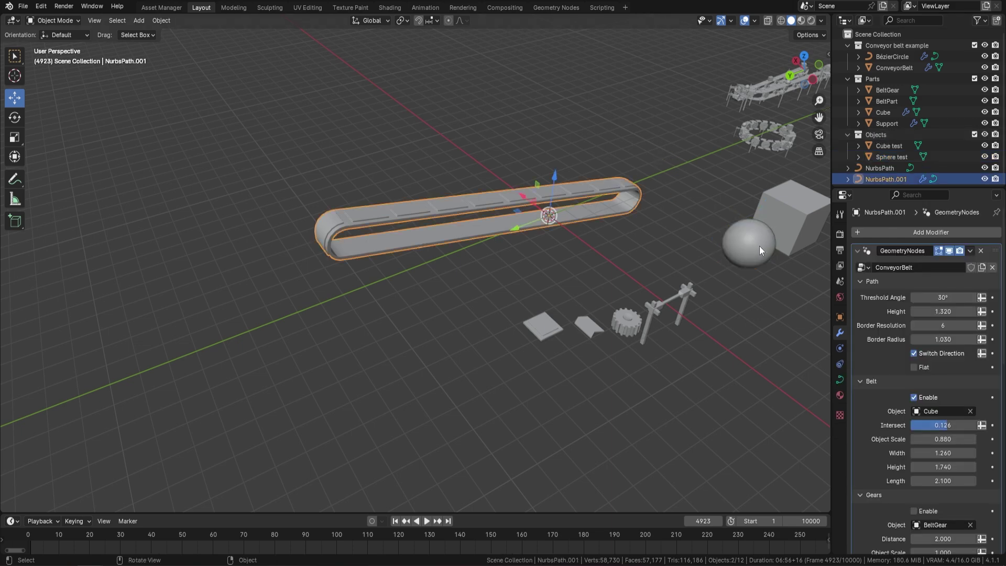
{"action": "scroll", "coordinate": [942, 449], "scroll_direction": "down", "scroll_amount": 10}
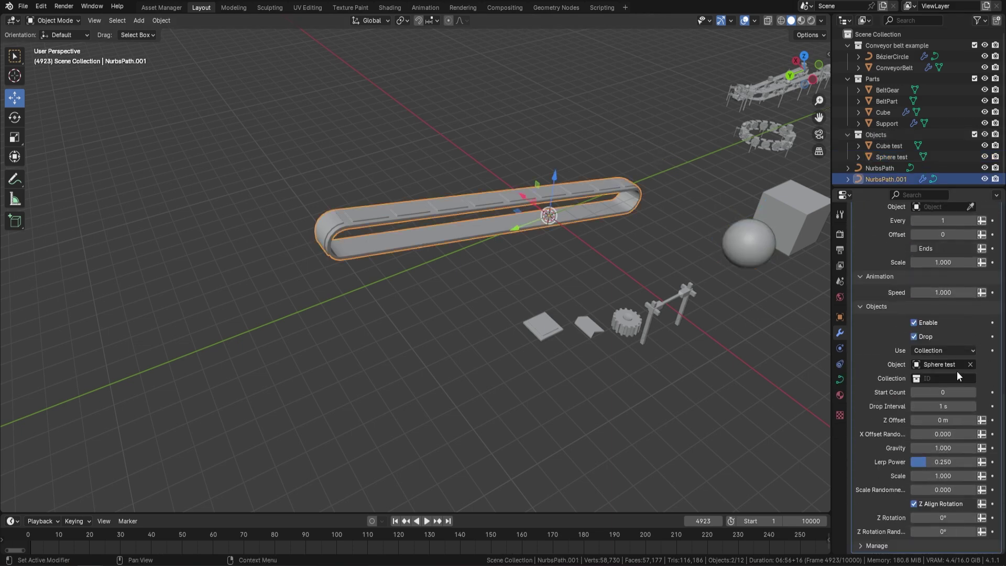
{"action": "left_click", "coordinate": [949, 378]}
{"action": "left_click", "coordinate": [918, 407]}
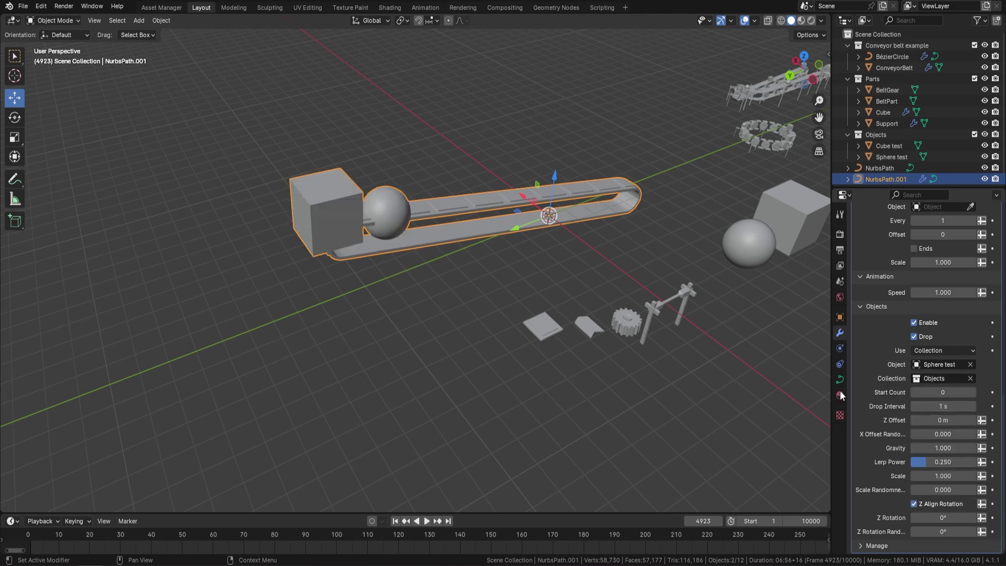
Step: Play the animation to check the collection's objects moving along the belt, and stop it
{"action": "middle_click_drag", "start_coordinate": [485, 256], "coordinate": [539, 272]}
{"action": "key", "text": "space"}
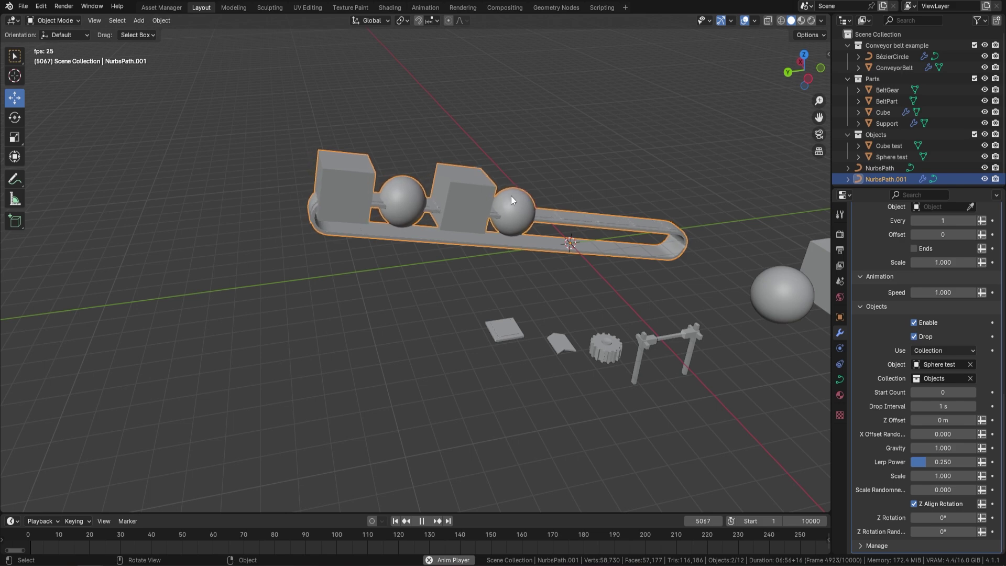
{"action": "key", "text": "space"}
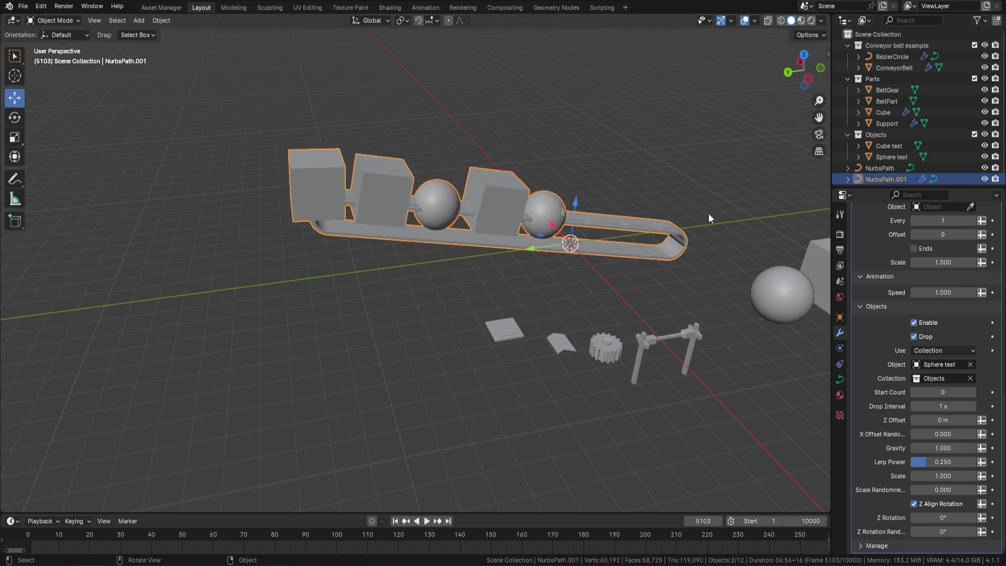
Step: Disable Switch Direction in the Path settings and play the animation to check the objects' travel from several angles
{"action": "scroll", "coordinate": [960, 313], "scroll_direction": "up", "scroll_amount": 15}
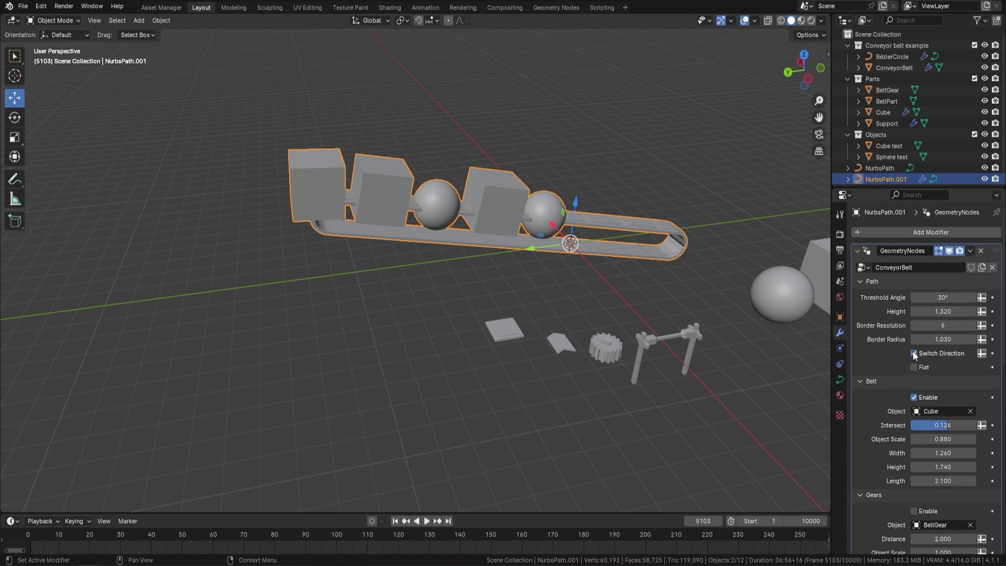
{"action": "left_click", "coordinate": [915, 354]}
{"action": "key", "text": "space"}
{"action": "scroll", "coordinate": [577, 270], "scroll_direction": "up", "scroll_amount": 4}
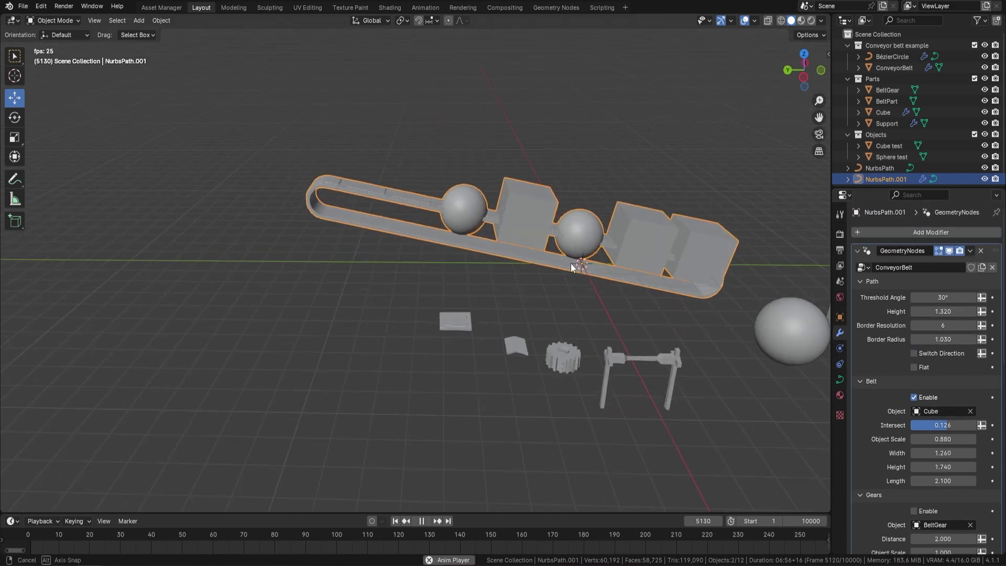
{"action": "middle_click_drag", "start_coordinate": [268, 269], "coordinate": [377, 222]}
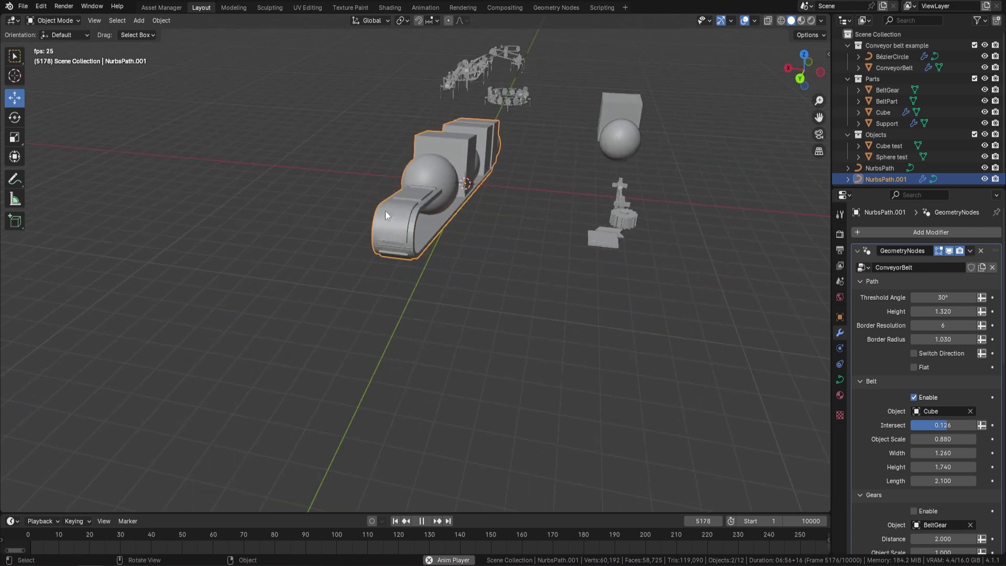
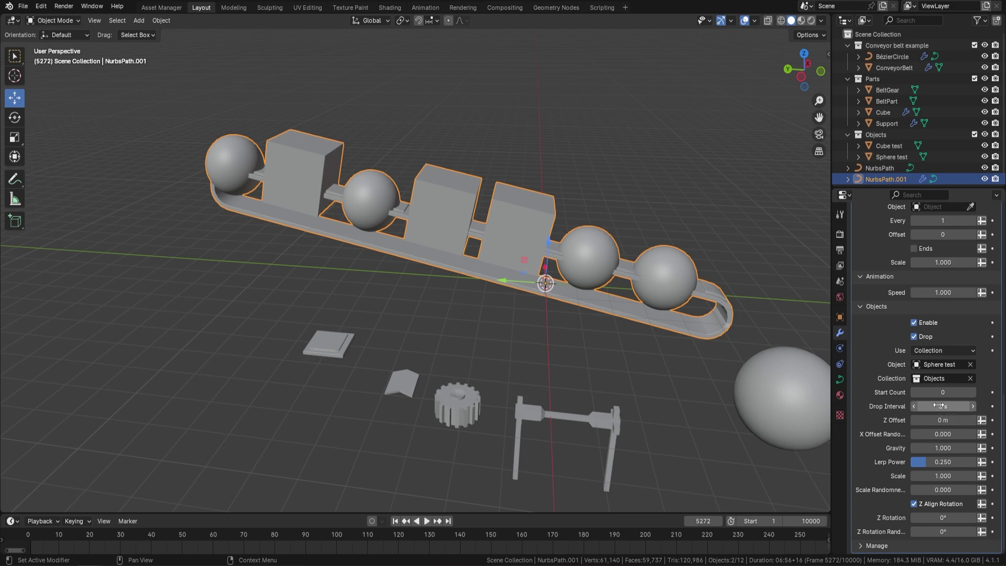
Step: Set the objects' Drop Interval to 3 s, play the animation to check the spacing, and stop playback
{"action": "key", "text": "space"}
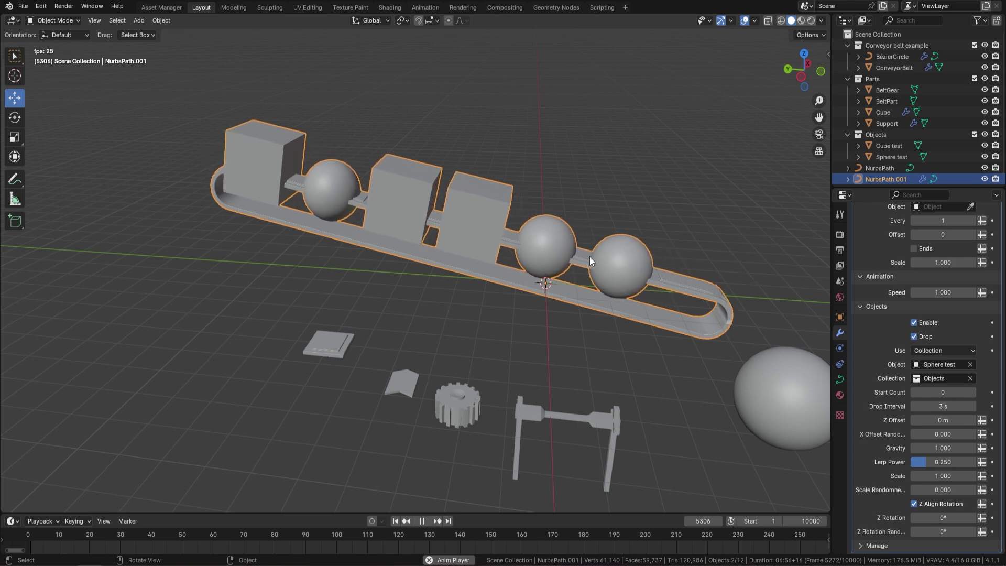
{"action": "middle_click_drag", "start_coordinate": [657, 221], "coordinate": [564, 200]}
{"action": "middle_click_drag", "start_coordinate": [323, 181], "coordinate": [533, 218]}
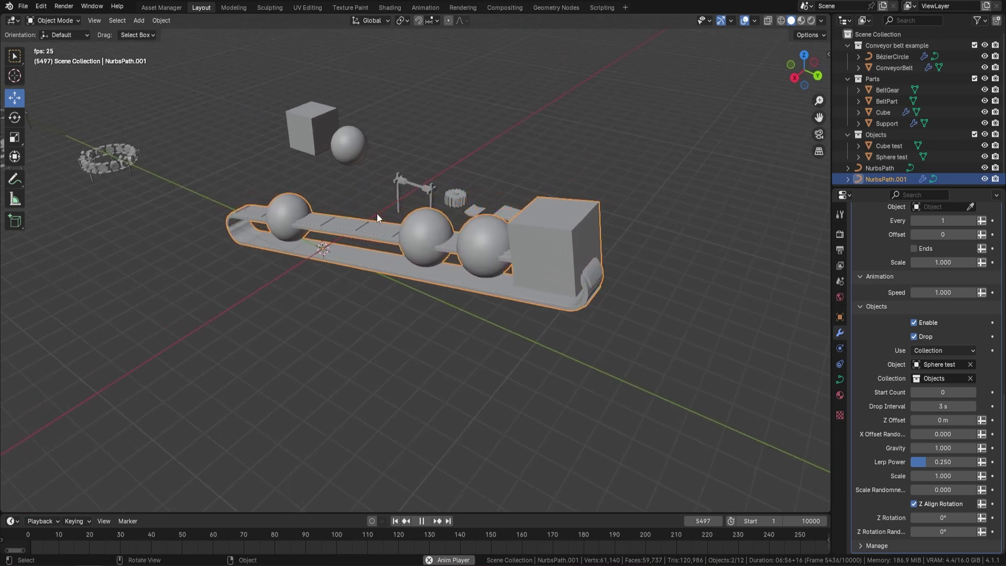
{"action": "key", "text": "space"}
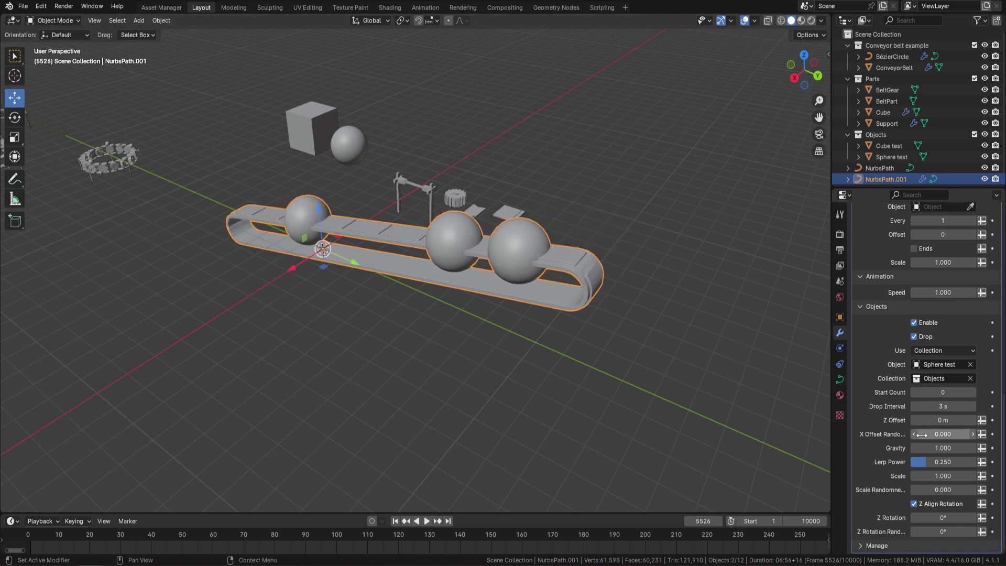
Step: Set the dropped objects' Scale to 0.520 and their Z Offset to 0.45 m
{"action": "left_click_drag", "start_coordinate": [943, 475], "coordinate": [922, 476]}
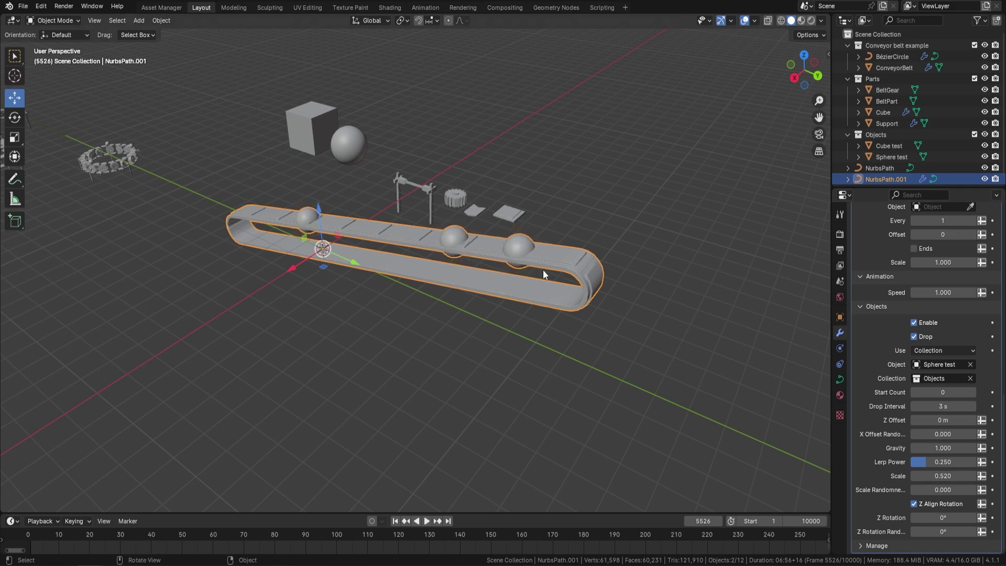
{"action": "left_click_drag", "start_coordinate": [944, 420], "coordinate": [959, 420]}
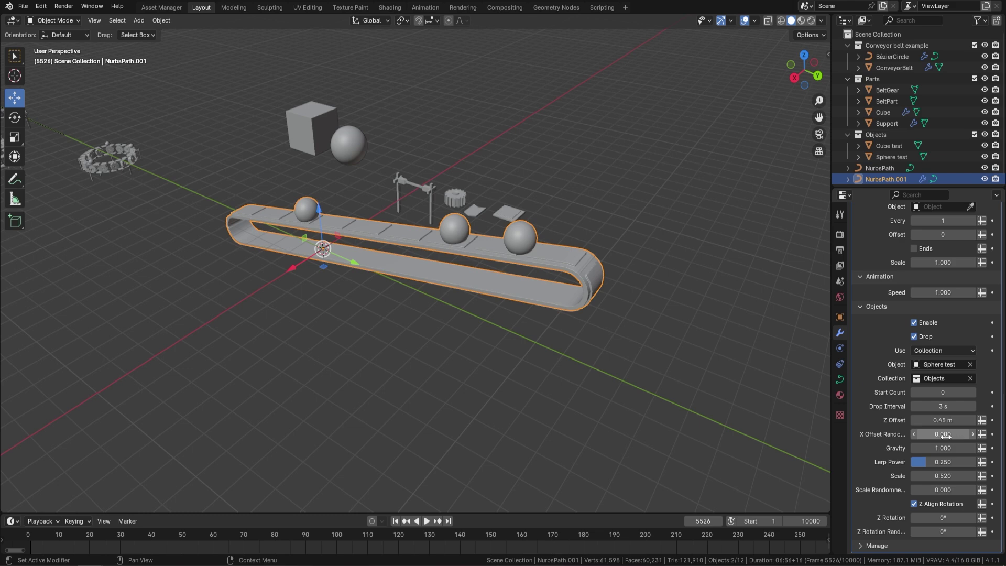
Step: Set the objects' X Offset Randomness to 0.250 and Scale Randomness to 0.140, and play the animation to check the variation from several angles
{"action": "left_click_drag", "start_coordinate": [939, 434], "coordinate": [940, 434]}
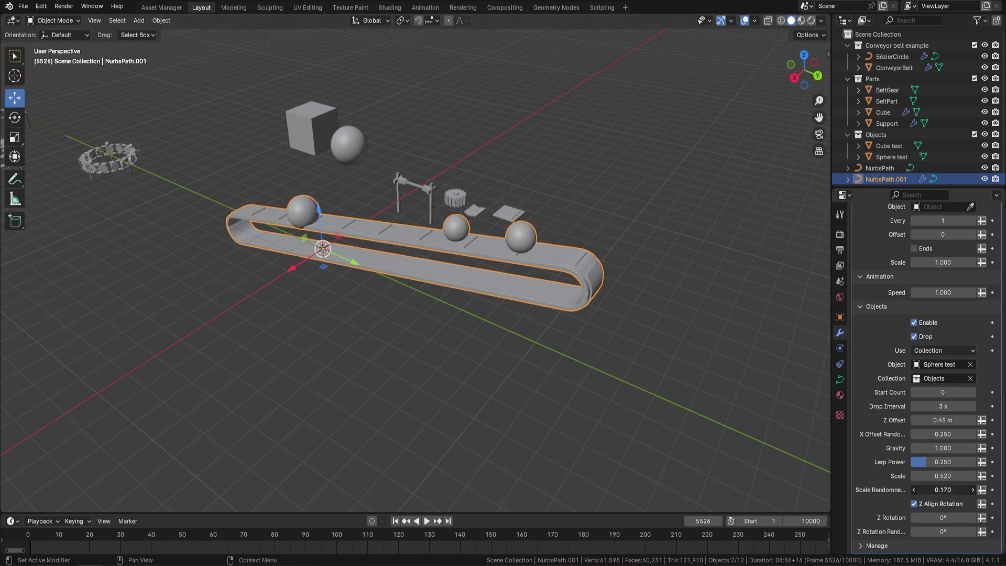
{"action": "key", "text": "space"}
{"action": "middle_click_drag", "start_coordinate": [636, 250], "coordinate": [521, 371]}
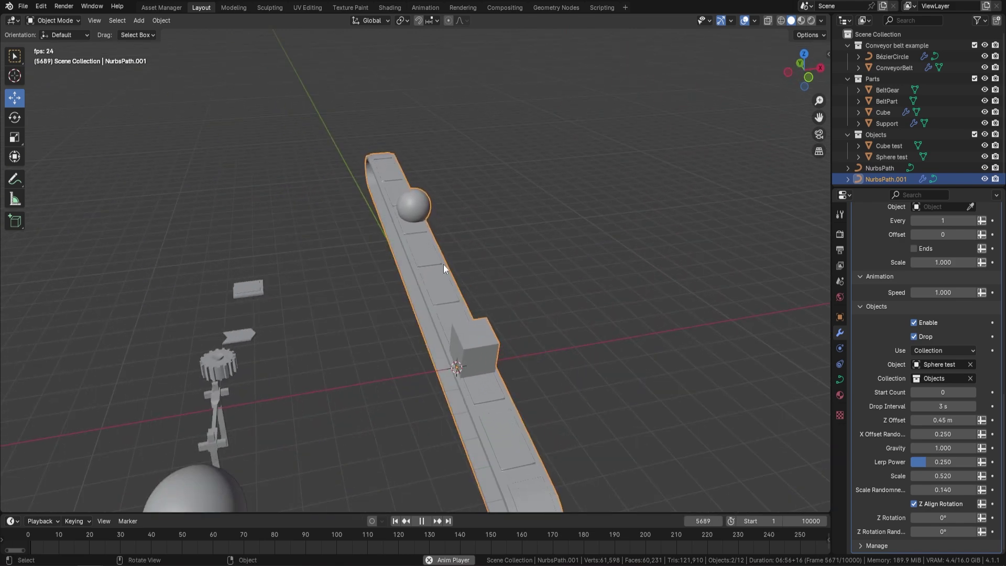
{"action": "middle_click_drag", "start_coordinate": [489, 328], "coordinate": [394, 319]}
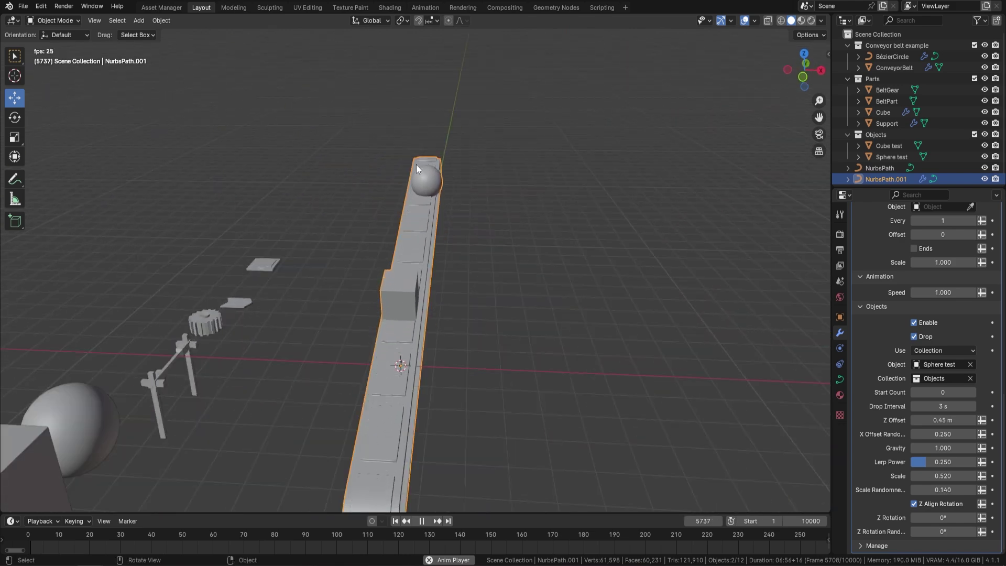
{"action": "middle_click_drag", "start_coordinate": [435, 351], "coordinate": [521, 297]}
{"action": "middle_click_drag", "start_coordinate": [675, 321], "coordinate": [640, 246]}
{"action": "middle_click_drag", "start_coordinate": [694, 222], "coordinate": [675, 221]}
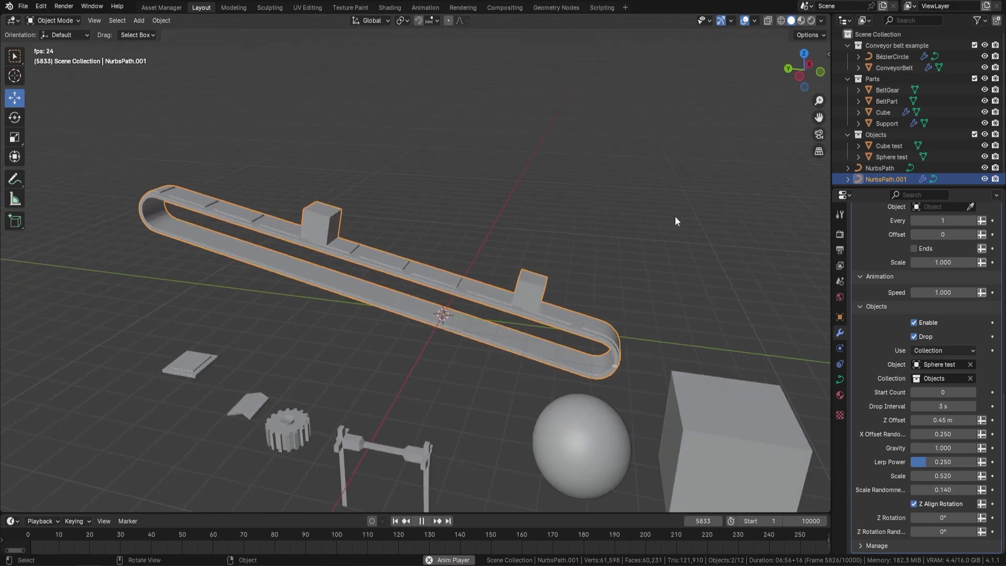
{"action": "key", "text": "space"}
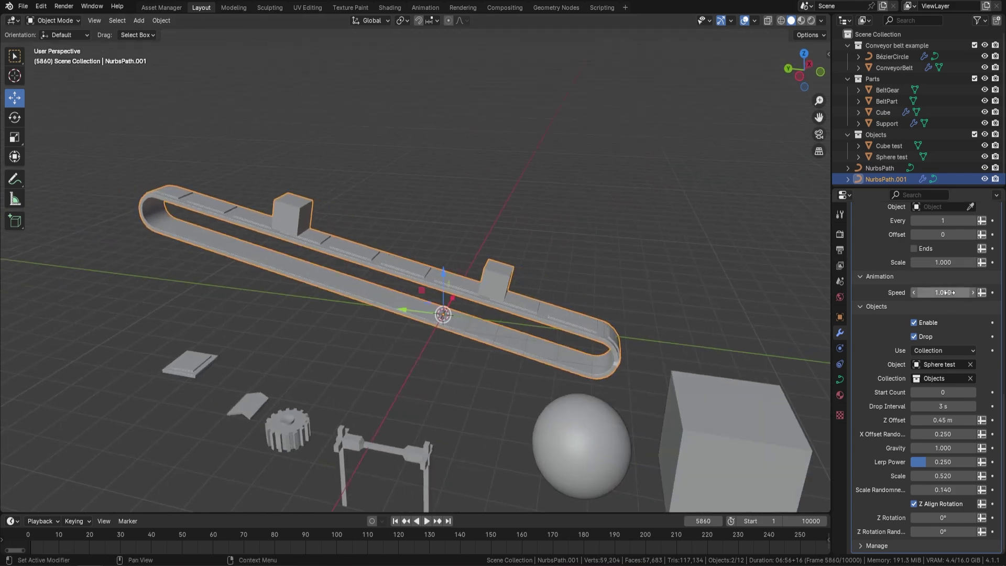
Step: Set the Animation Speed to 2.000 and the objects' Drop Interval to 1 s, playing the animation to check each change
{"action": "type", "text": "2"}
{"action": "key", "text": "Return"}
{"action": "key", "text": "space"}
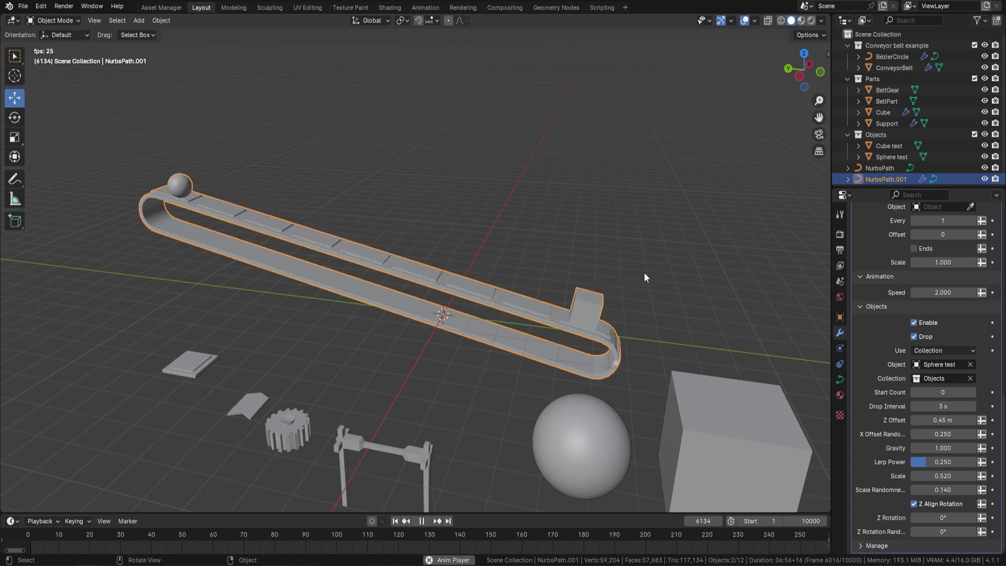
{"action": "key", "text": "space"}
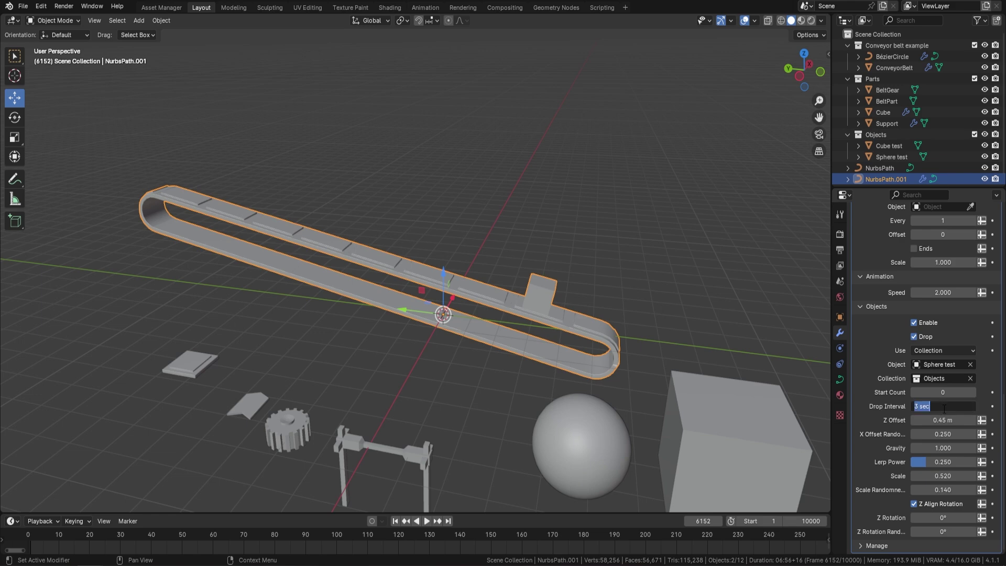
{"action": "key", "text": "space"}
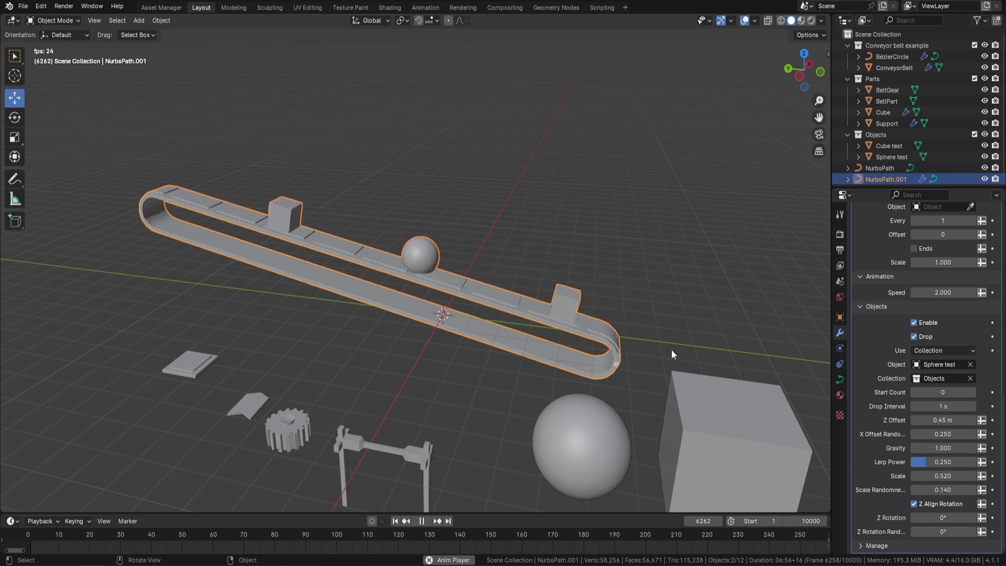
{"action": "key", "text": "space"}
Step: Set the dropped objects' Z Rotation to 4.16° and their Z Rotation Randomness to 16.5°
{"action": "scroll", "coordinate": [569, 293], "scroll_direction": "down", "scroll_amount": 3}
{"action": "middle_click_drag", "start_coordinate": [389, 262], "coordinate": [491, 319]}
{"action": "scroll", "coordinate": [589, 348], "scroll_direction": "up", "scroll_amount": 2}
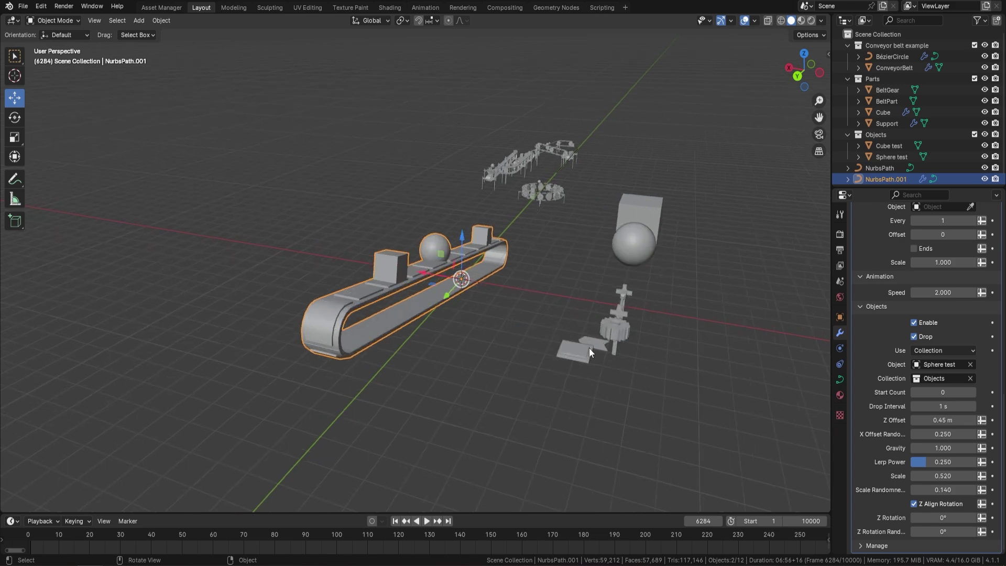
{"action": "middle_click_drag", "start_coordinate": [529, 218], "coordinate": [609, 247]}
{"action": "middle_click_drag", "start_coordinate": [380, 275], "coordinate": [420, 265]}
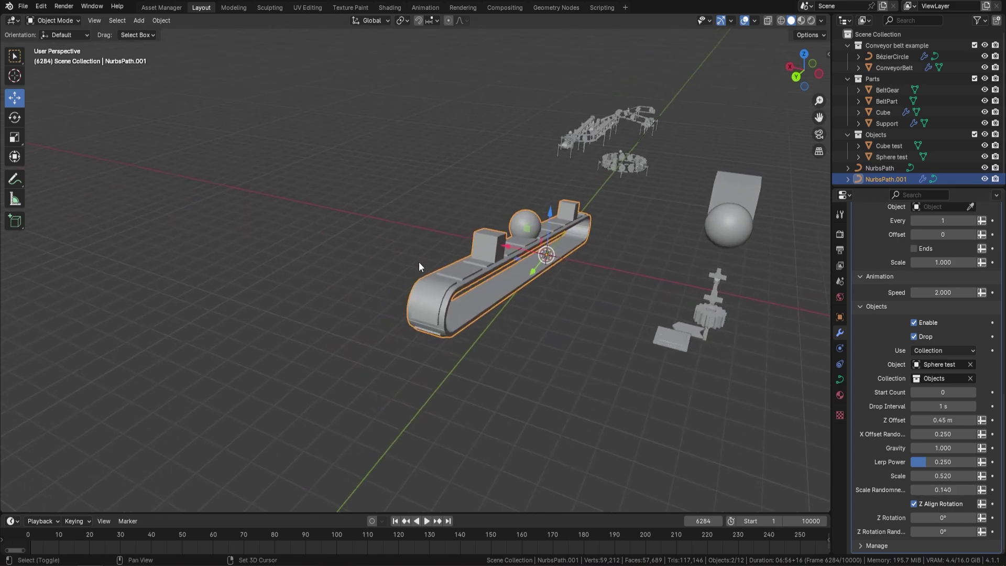
{"action": "scroll", "coordinate": [419, 266], "scroll_direction": "up", "scroll_amount": 2}
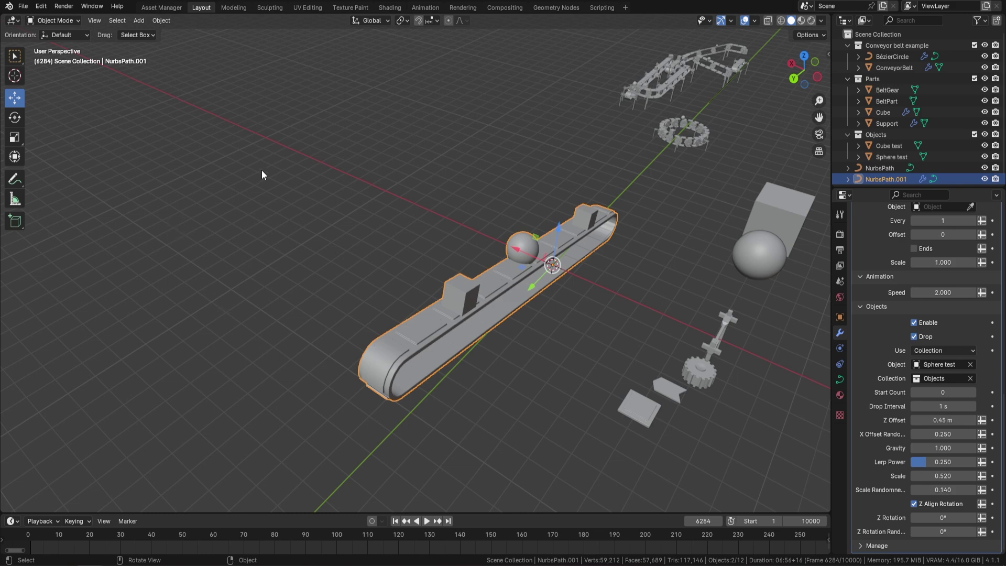
{"action": "middle_click_drag", "start_coordinate": [420, 240], "coordinate": [516, 261]}
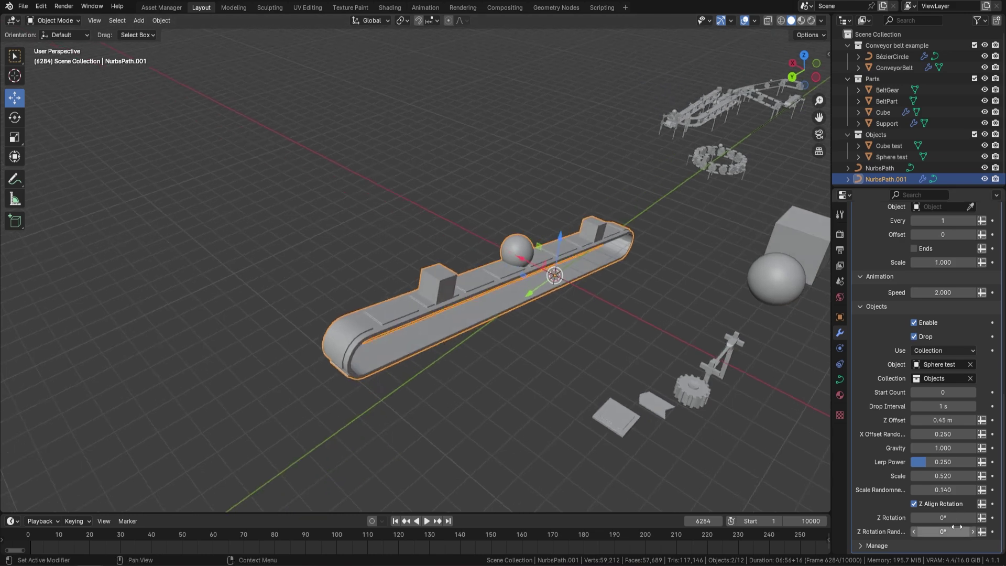
{"action": "middle_click_drag", "start_coordinate": [582, 377], "coordinate": [645, 385]}
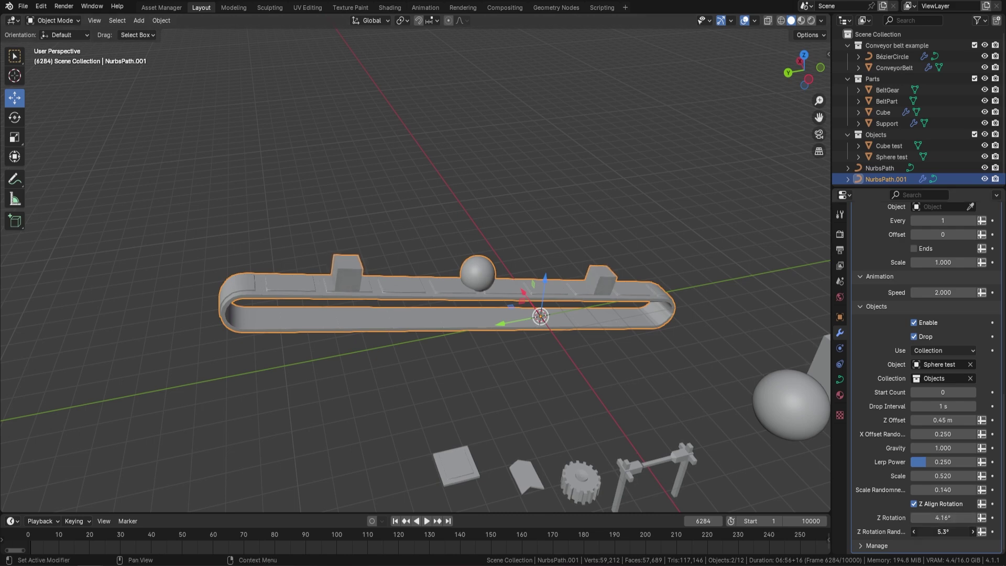
{"action": "middle_click_drag", "start_coordinate": [479, 367], "coordinate": [468, 310]}
Step: Play the animation to check the objects' random rotation on the belt from above, and stop it
{"action": "key", "text": "space"}
{"action": "middle_click_drag", "start_coordinate": [671, 255], "coordinate": [392, 376]}
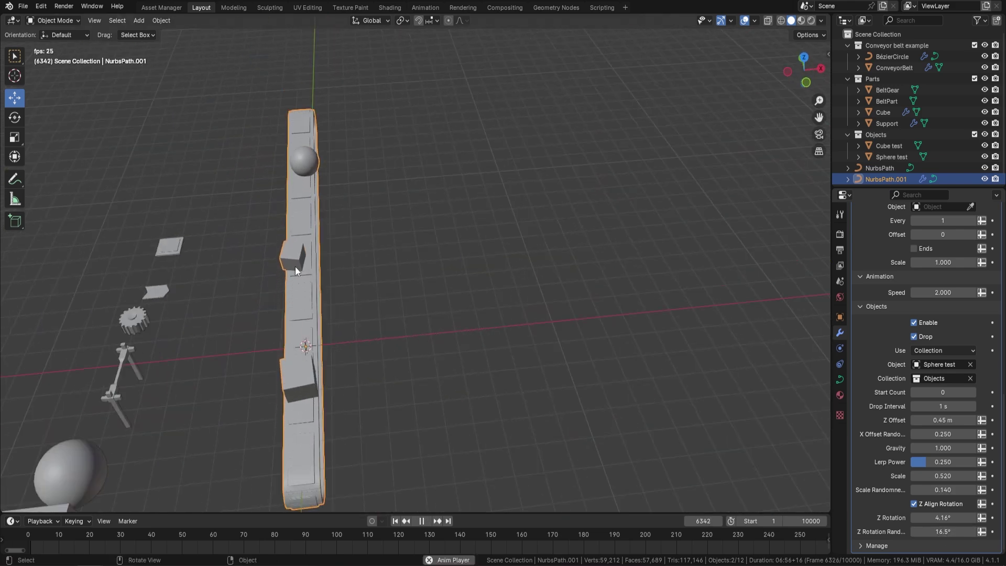
{"action": "middle_click_drag", "start_coordinate": [425, 335], "coordinate": [344, 406]}
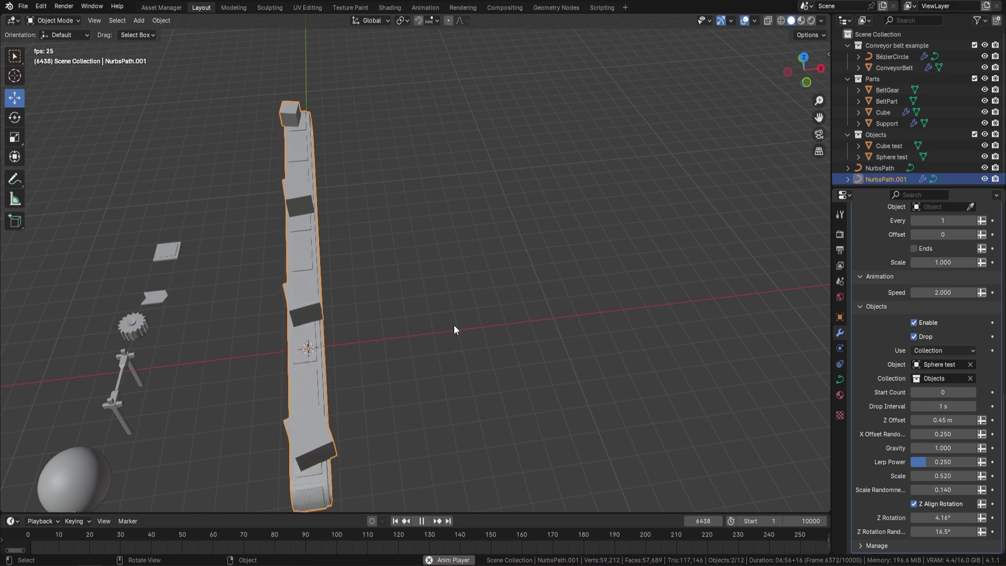
{"action": "middle_click_drag", "start_coordinate": [473, 322], "coordinate": [527, 303]}
{"action": "key", "text": "space"}
Step: In Edit Mode, extrude the path's end point about 5 m down along Z and shift the new point outward along Y
{"action": "middle_click_drag", "start_coordinate": [381, 331], "coordinate": [441, 175]}
{"action": "key", "text": "Tab"}
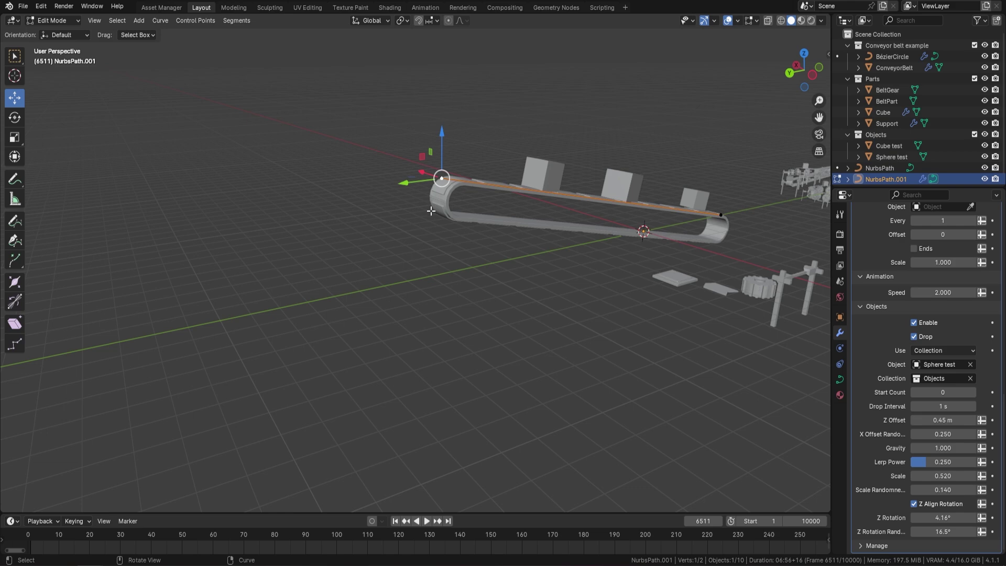
{"action": "key", "text": "g"}
{"action": "key", "text": "z"}
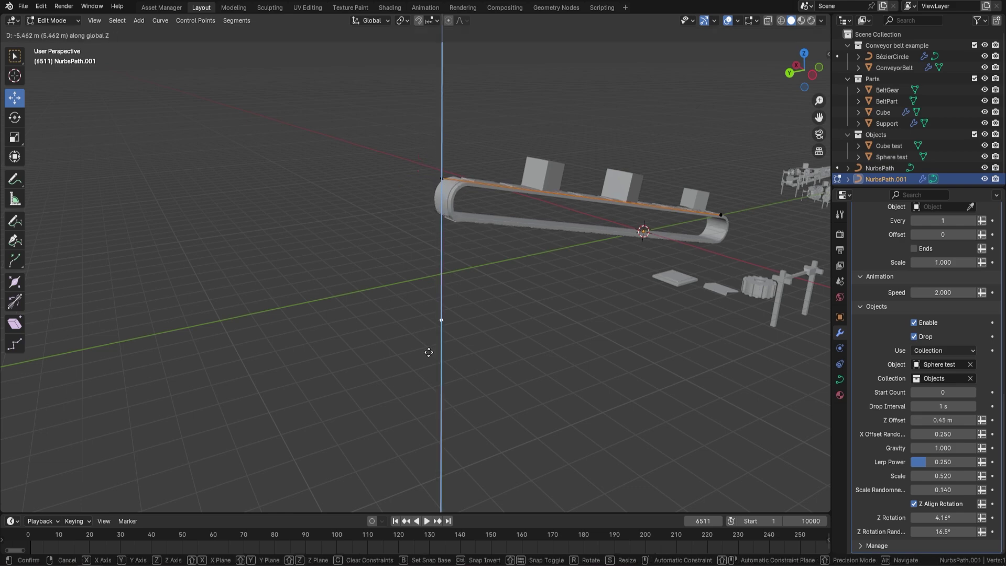
{"action": "left_click", "coordinate": [429, 337]}
{"action": "key", "text": "e"}
{"action": "middle_click_drag", "start_coordinate": [440, 278], "coordinate": [359, 299], "text": "alt"}
{"action": "key", "text": "y"}
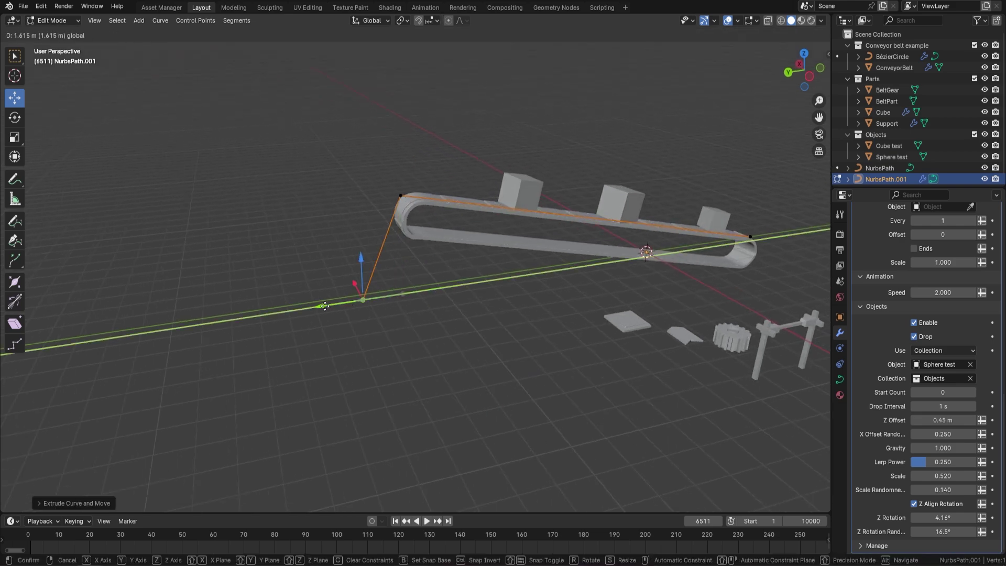
{"action": "left_click", "coordinate": [285, 308]}
{"action": "middle_click_drag", "start_coordinate": [286, 308], "coordinate": [638, 340]}
Step: Extrude the lowered path point along the X axis to form a long side stretch of belt
{"action": "key", "text": "g"}
{"action": "key", "text": "y"}
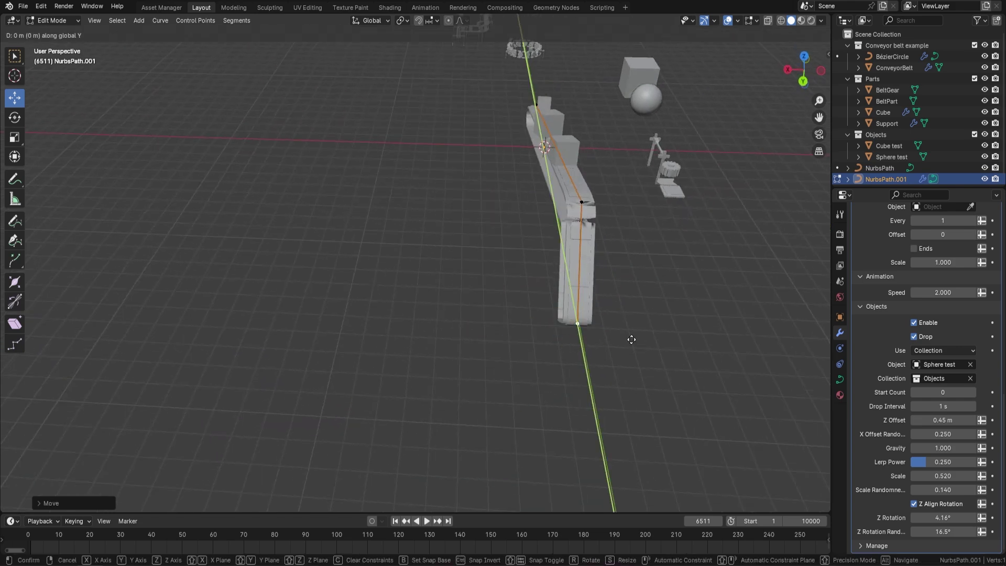
{"action": "key", "text": "x"}
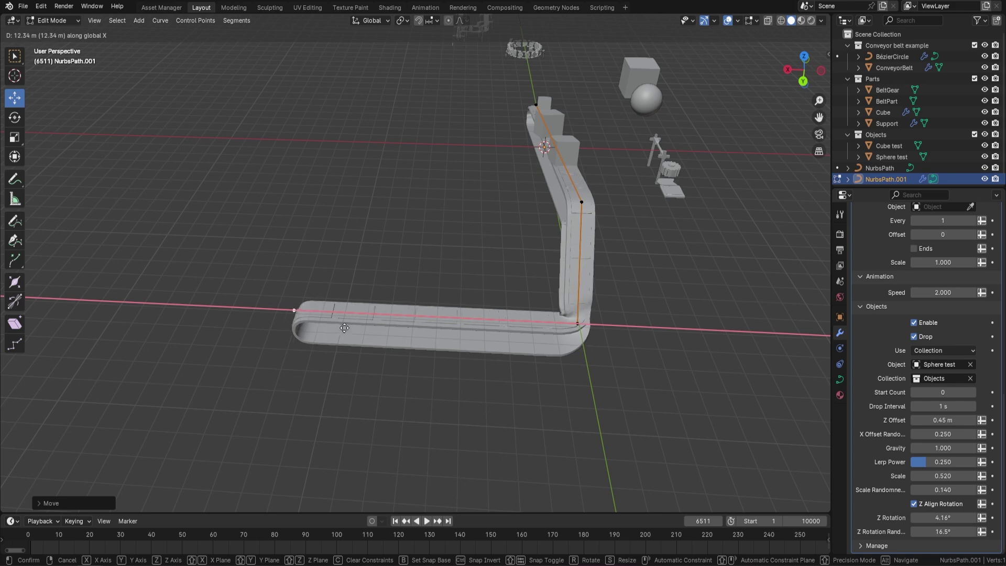
{"action": "left_click", "coordinate": [315, 324]}
{"action": "middle_click_drag", "start_coordinate": [315, 323], "coordinate": [526, 259]}
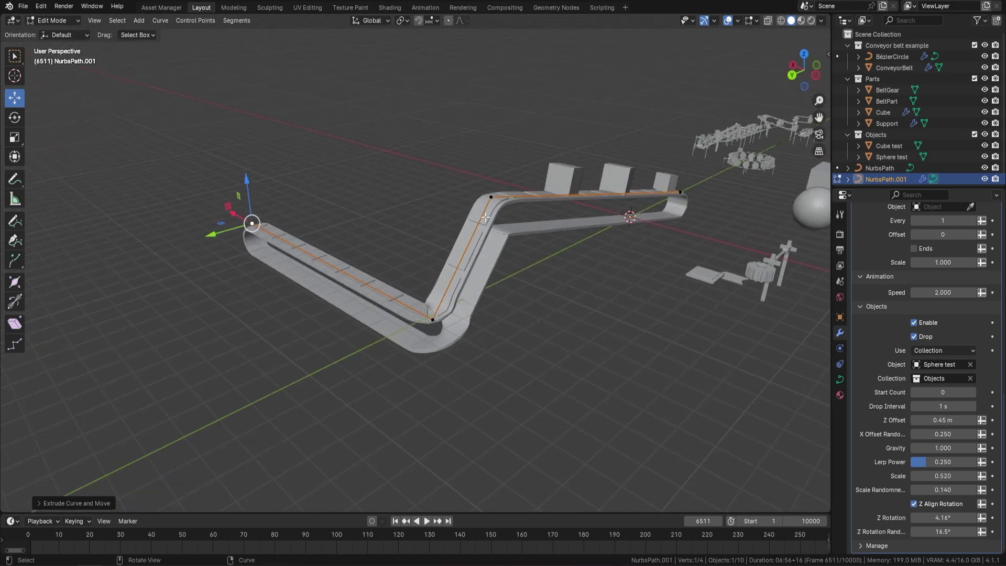
Step: Set the Path's Threshold Angle to 60° to split the belt at the steep segment
{"action": "scroll", "coordinate": [959, 320], "scroll_direction": "up", "scroll_amount": 15}
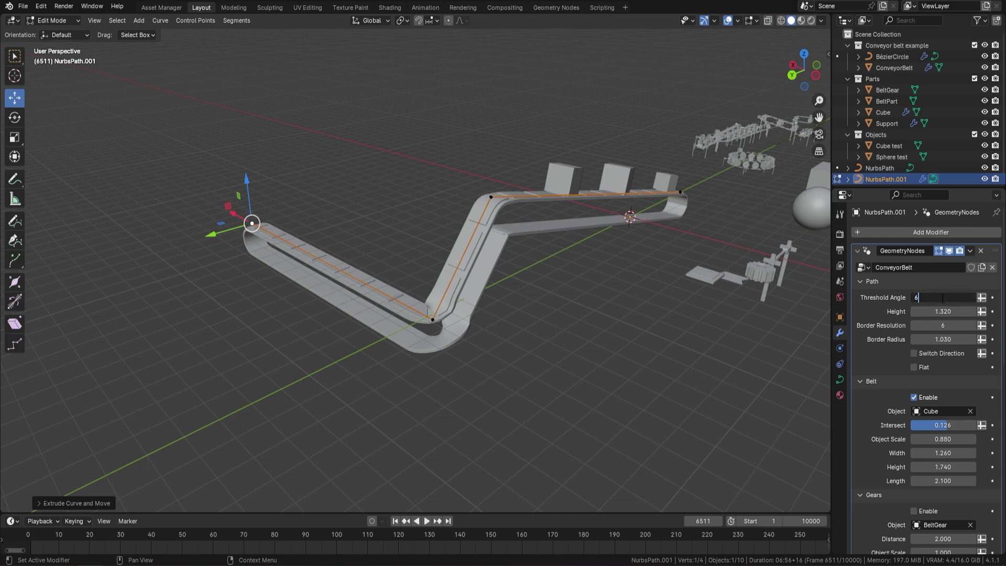
{"action": "type", "text": "0"}
{"action": "key", "text": "Return"}
Step: Move the lower belt's corner point along Y to just below the upper belt's end, and play the animation to check the drop
{"action": "middle_click_drag", "start_coordinate": [581, 258], "coordinate": [425, 215]}
{"action": "scroll", "coordinate": [426, 214], "scroll_direction": "up", "scroll_amount": 3}
{"action": "left_click", "coordinate": [340, 308]}
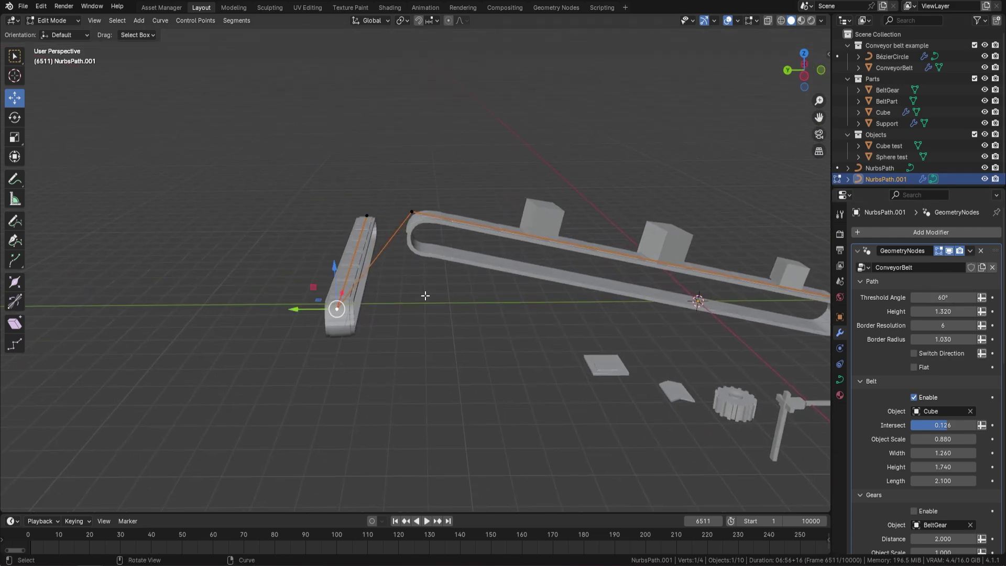
{"action": "left_click_drag", "start_coordinate": [308, 306], "coordinate": [487, 231]}
{"action": "middle_click_drag", "start_coordinate": [487, 232], "coordinate": [577, 293]}
{"action": "scroll", "coordinate": [576, 293], "scroll_direction": "down", "scroll_amount": 3}
{"action": "key", "text": "space"}
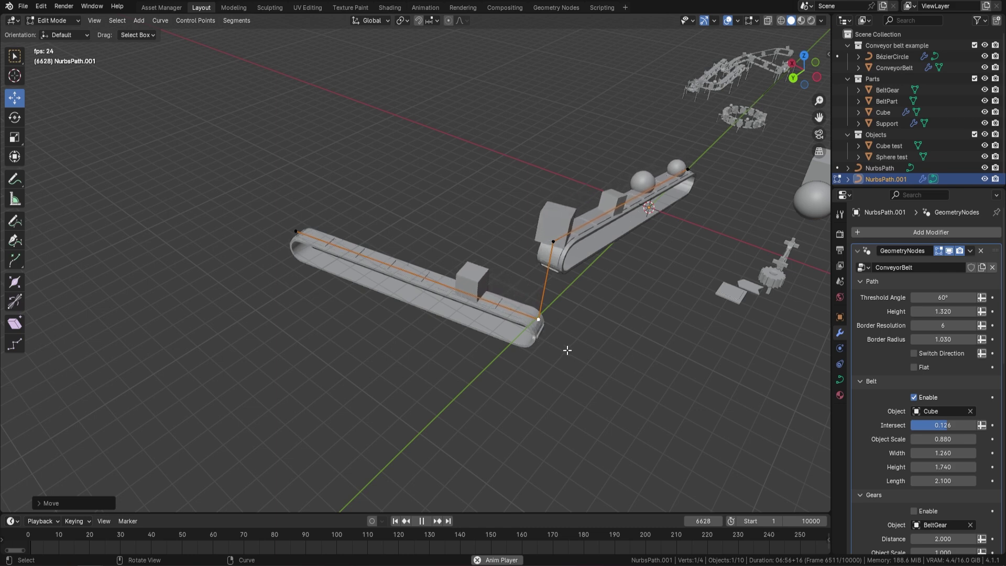
{"action": "key", "text": "space"}
{"action": "middle_click_drag", "start_coordinate": [567, 348], "coordinate": [591, 253]}
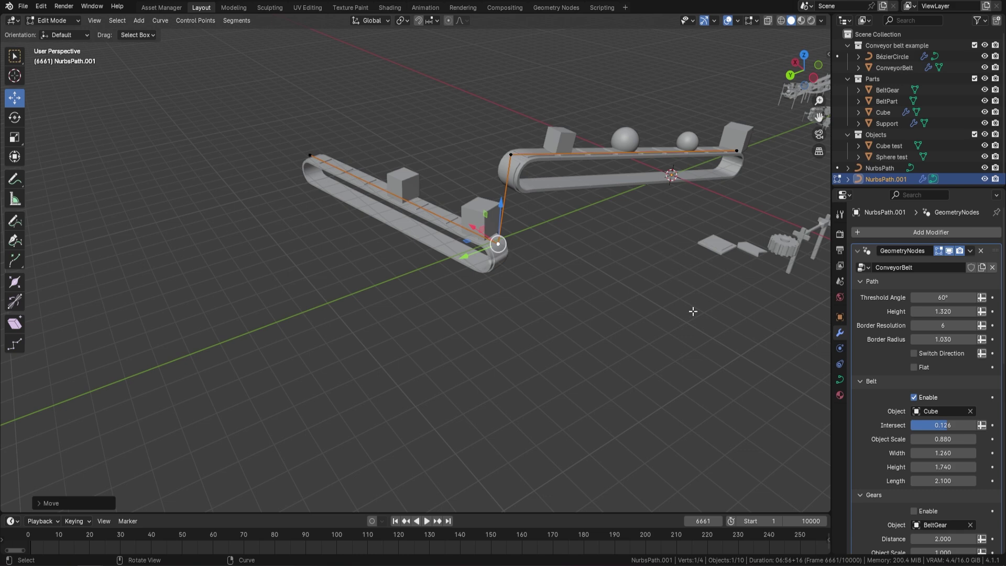
Step: Set the dropped objects' Gravity to 3.000 and play the animation to check how they fall between the belts
{"action": "scroll", "coordinate": [984, 384], "scroll_direction": "down", "scroll_amount": 7}
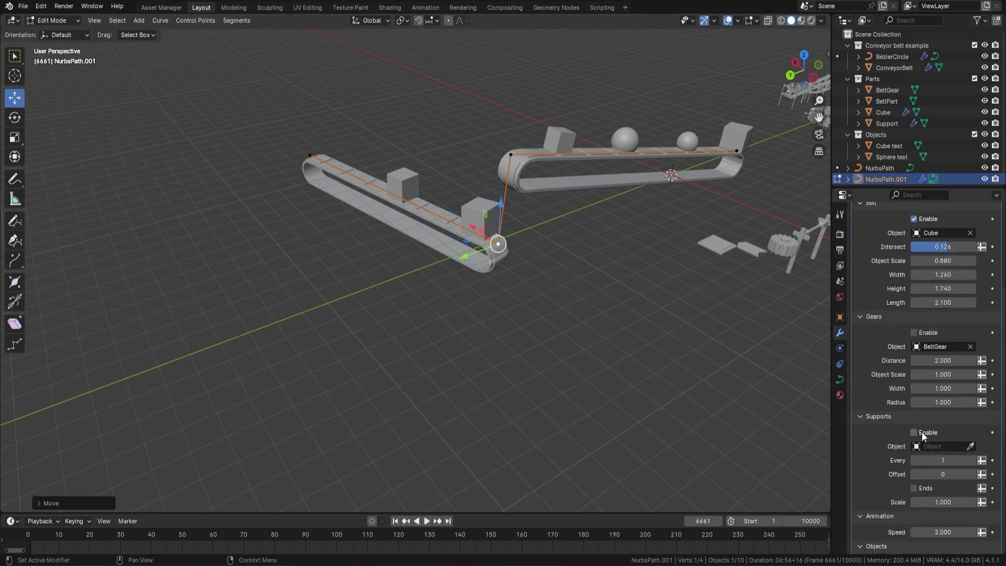
{"action": "scroll", "coordinate": [923, 432], "scroll_direction": "down", "scroll_amount": 5}
{"action": "scroll", "coordinate": [940, 416], "scroll_direction": "down", "scroll_amount": 4}
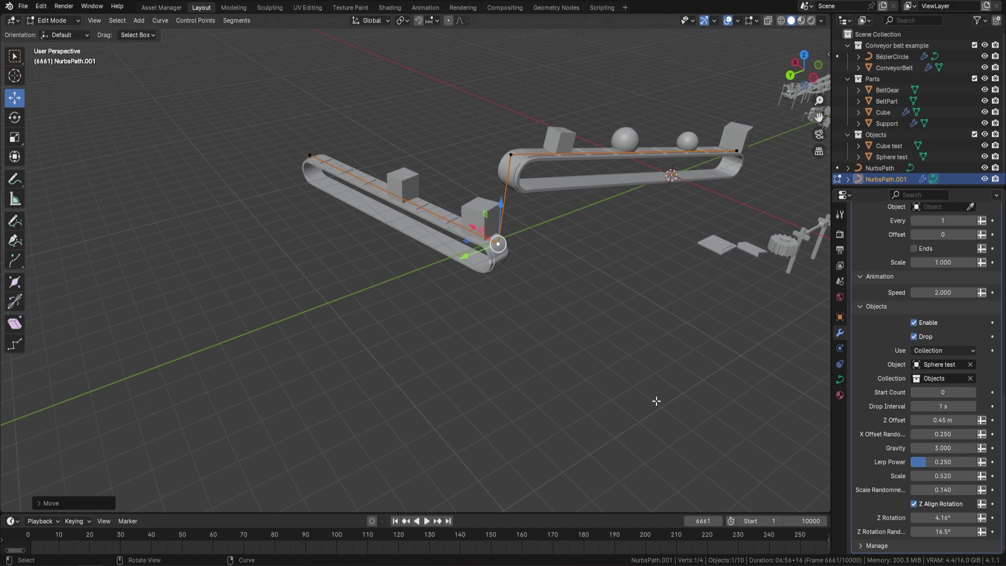
{"action": "key", "text": "space"}
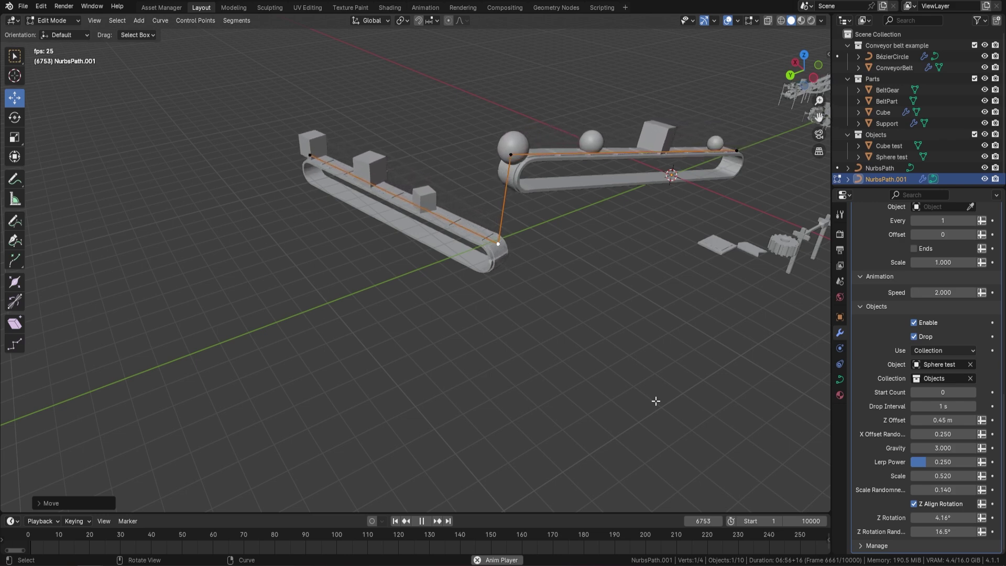
{"action": "key", "text": "space"}
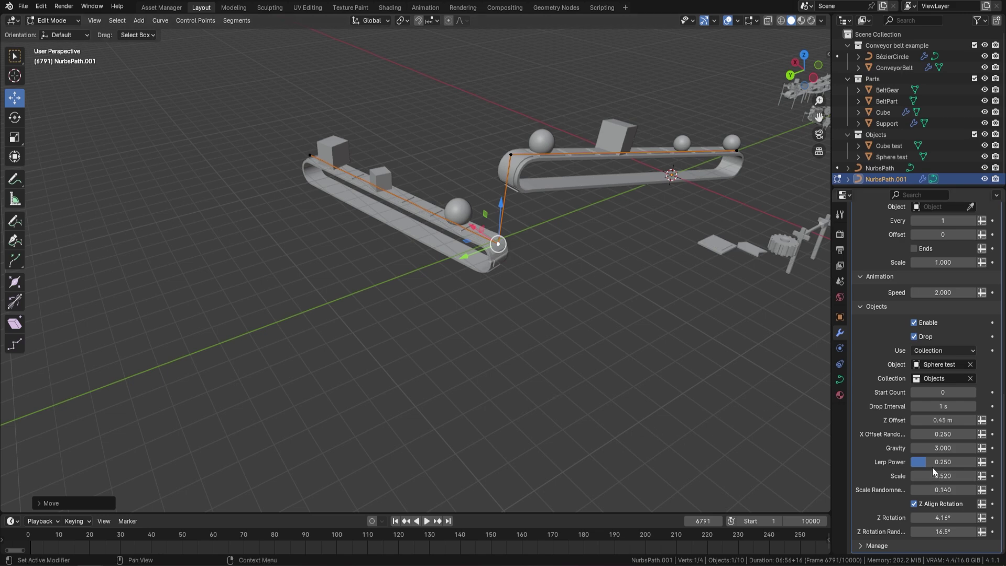
Step: Try Lerp Power values of 1.000 and 0.000, playing the animation with each to compare the objects' fall
{"action": "left_click_drag", "start_coordinate": [927, 462], "coordinate": [975, 462]}
{"action": "key", "text": "space"}
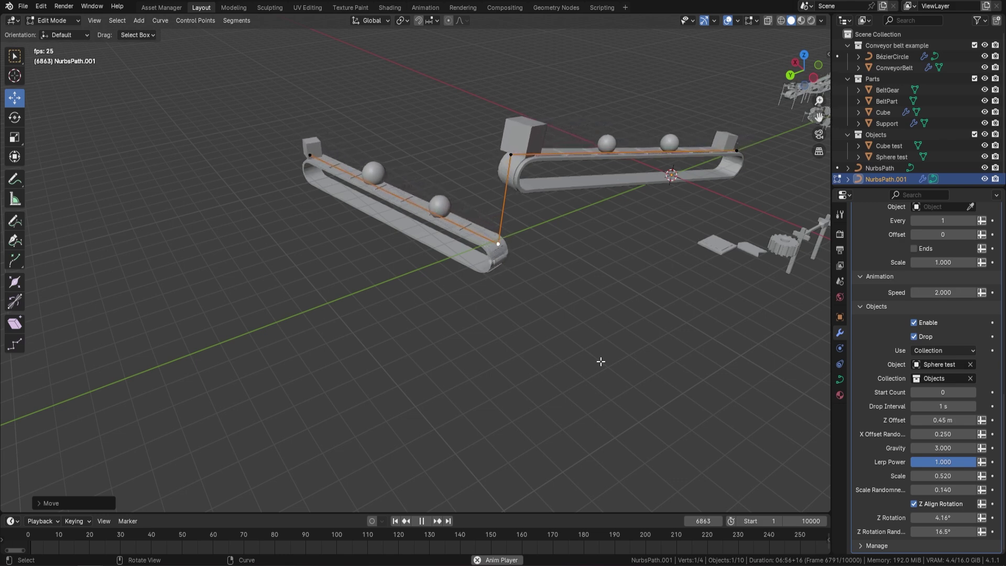
{"action": "key", "text": "space"}
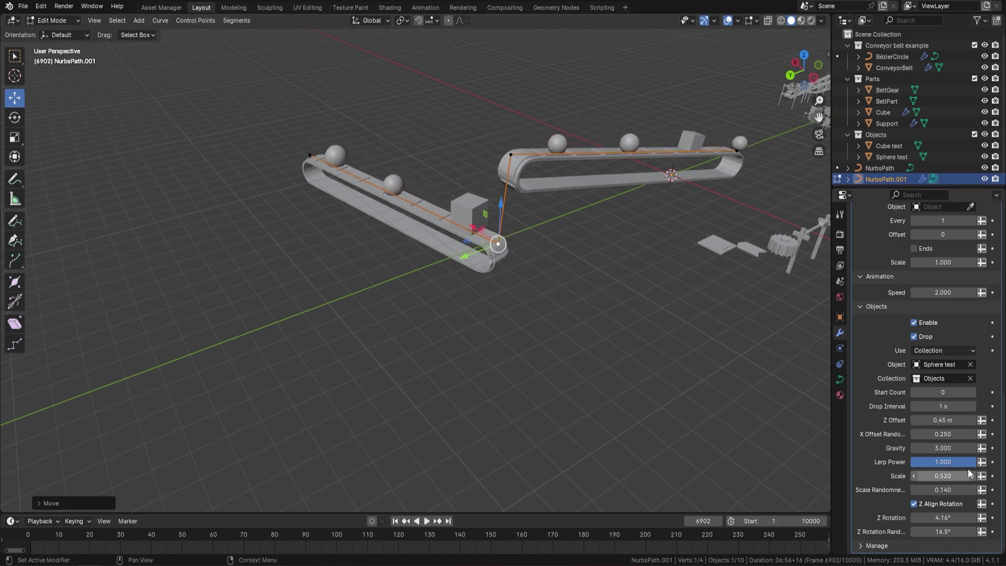
{"action": "key", "text": "space"}
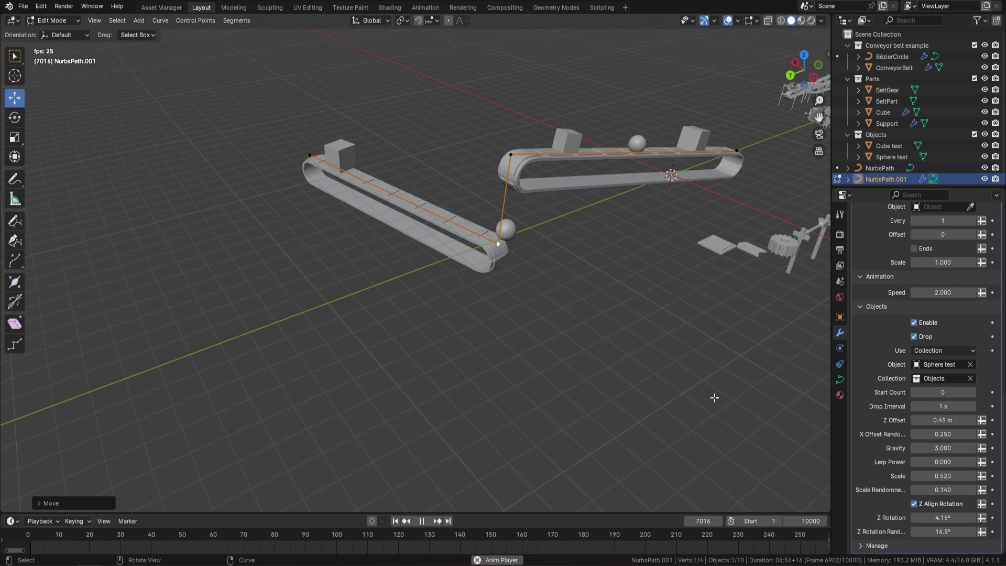
{"action": "key", "text": "space"}
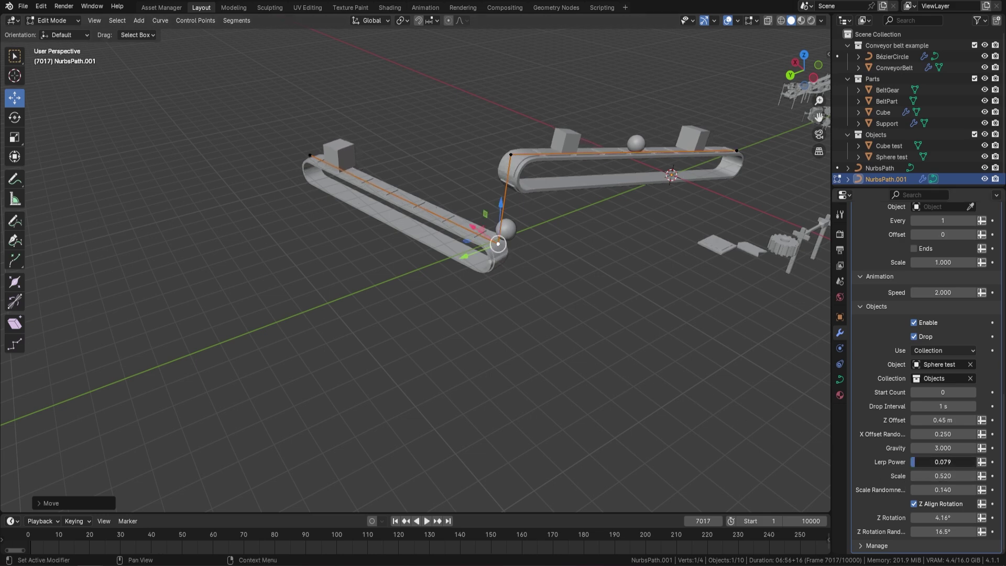
Step: Test a Lerp Power of 0.079, set it to 0.354, and play the animation to check the fall between the belts
{"action": "key", "text": "space"}
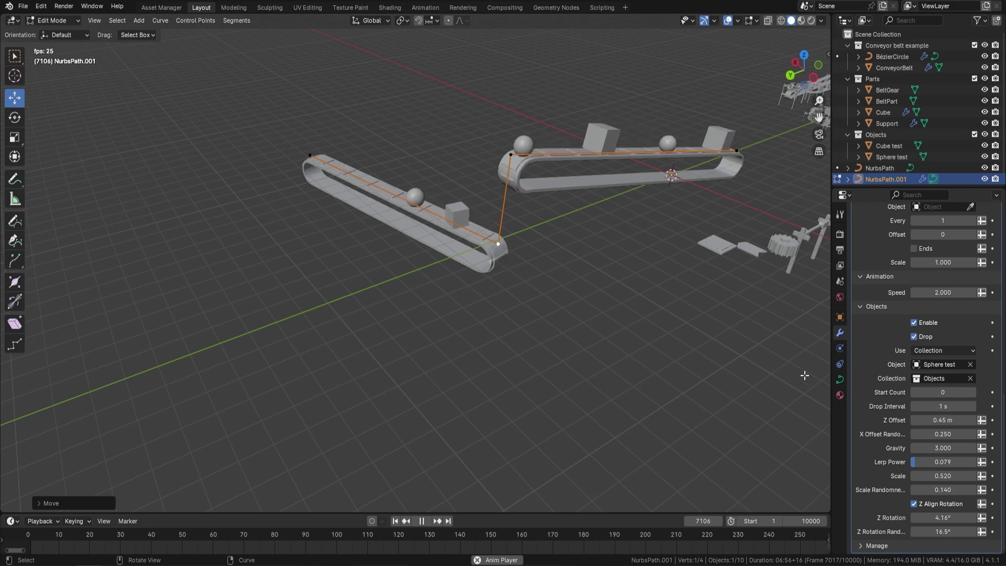
{"action": "key", "text": "space"}
{"action": "key", "text": "space"}
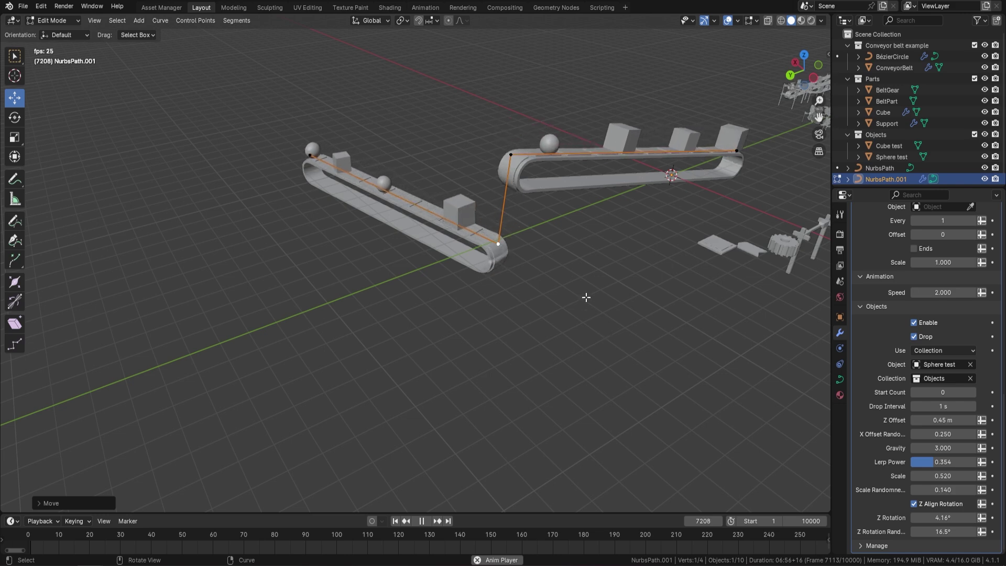
Step: Leave curve editing, display the scene in Rendered viewport shading, and stop the animation playback
{"action": "key", "text": "Tab"}
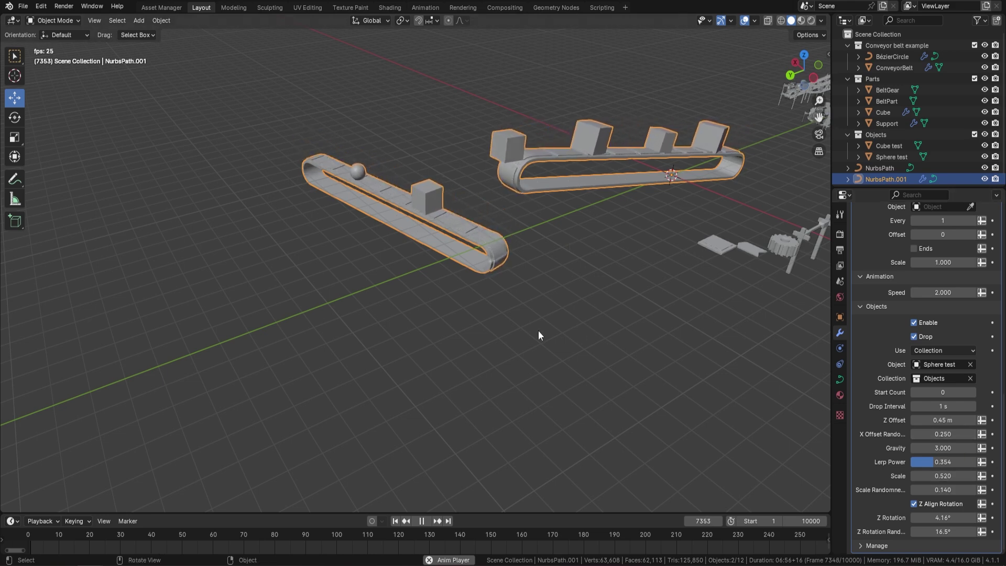
{"action": "middle_click_drag", "start_coordinate": [297, 246], "coordinate": [463, 268]}
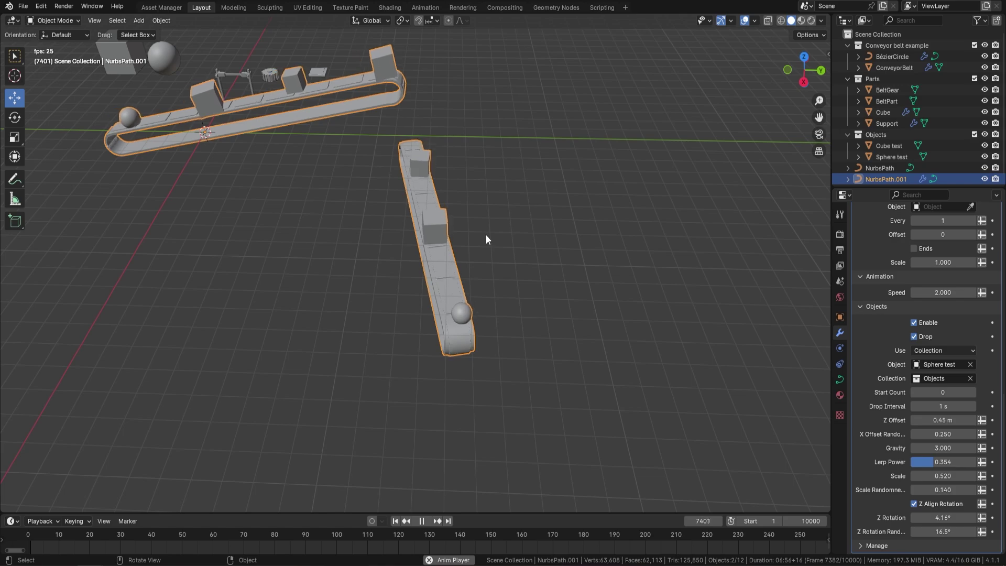
{"action": "left_click", "coordinate": [812, 21]}
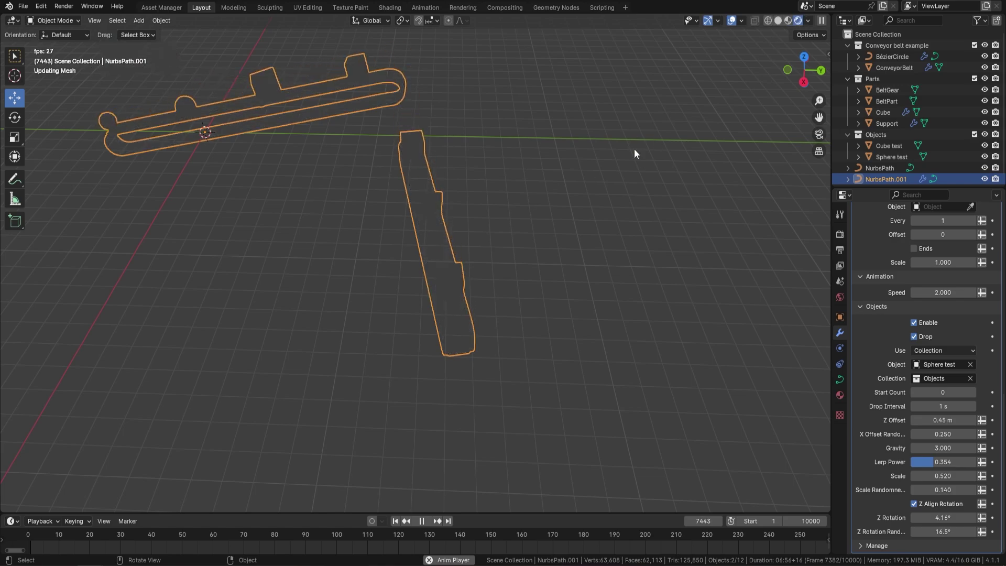
{"action": "middle_click_drag", "start_coordinate": [603, 190], "coordinate": [477, 169]}
{"action": "middle_click_drag", "start_coordinate": [451, 212], "coordinate": [429, 244]}
{"action": "key", "text": "space"}
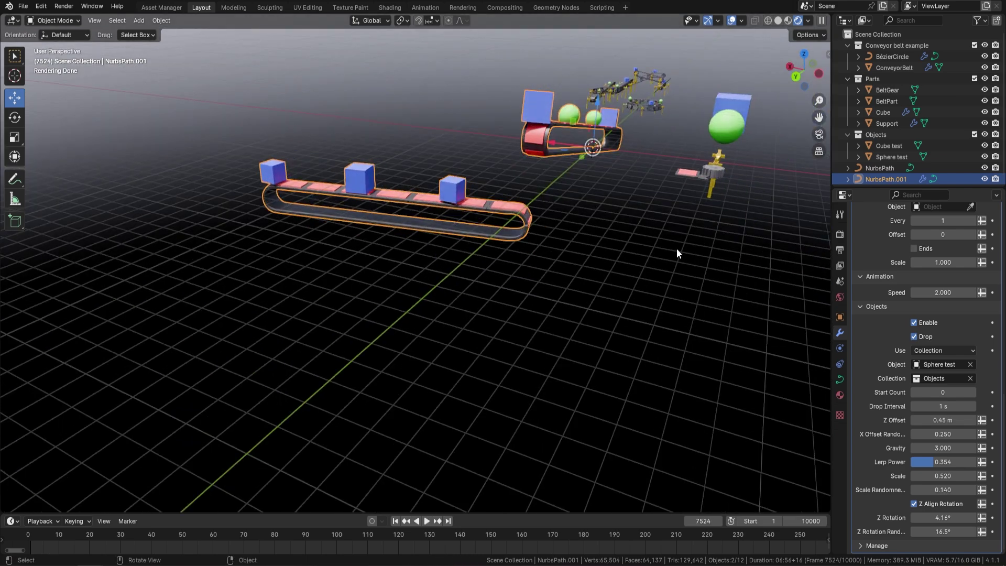
Step: Enable the belt's gears and set their Object Scale to 0.530 so they fit inside the belt
{"action": "scroll", "coordinate": [912, 341], "scroll_direction": "up", "scroll_amount": 7}
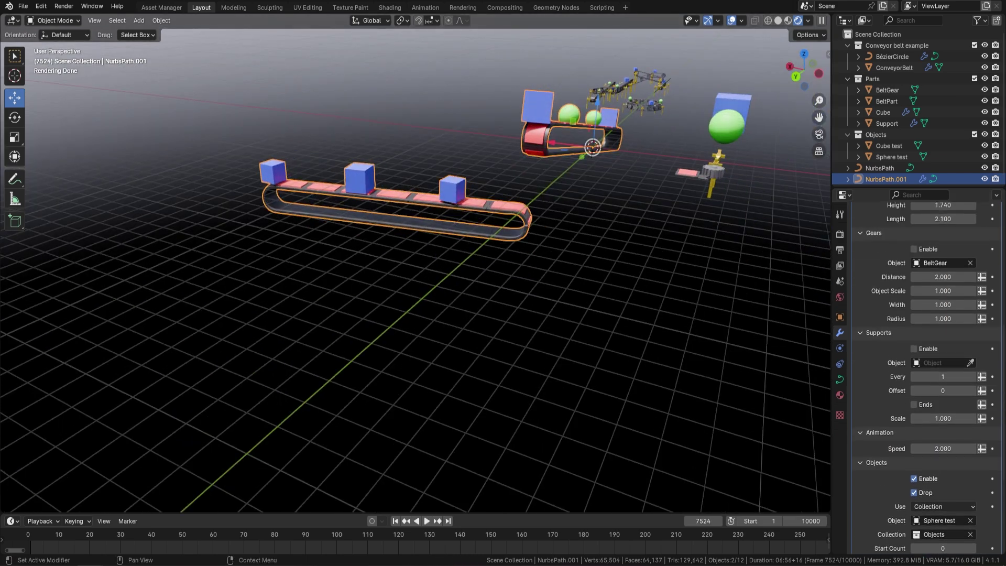
{"action": "scroll", "coordinate": [938, 301], "scroll_direction": "up", "scroll_amount": 3}
{"action": "left_click", "coordinate": [914, 316]}
{"action": "middle_click_drag", "start_coordinate": [602, 294], "coordinate": [452, 207]}
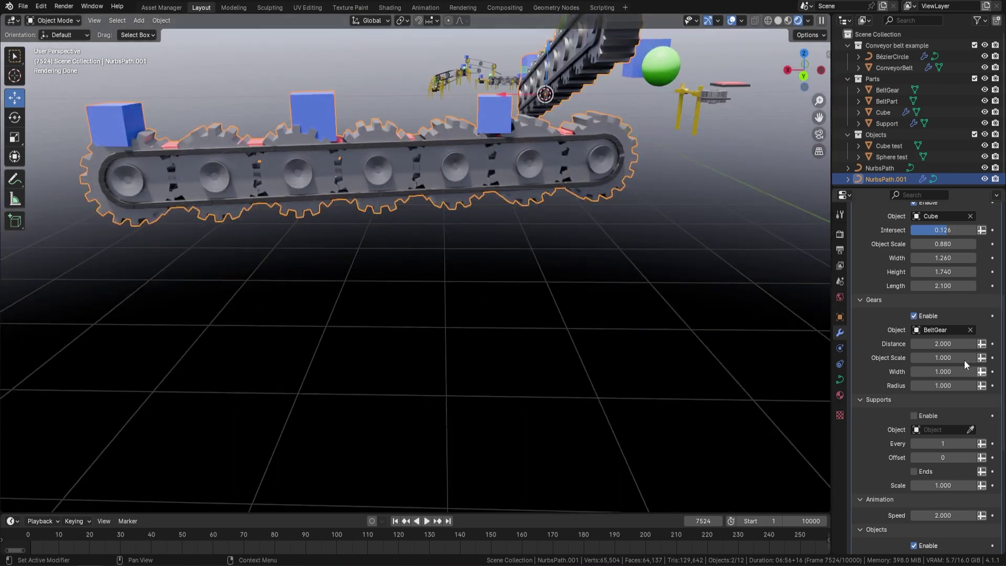
{"action": "left_click_drag", "start_coordinate": [957, 361], "coordinate": [911, 362]}
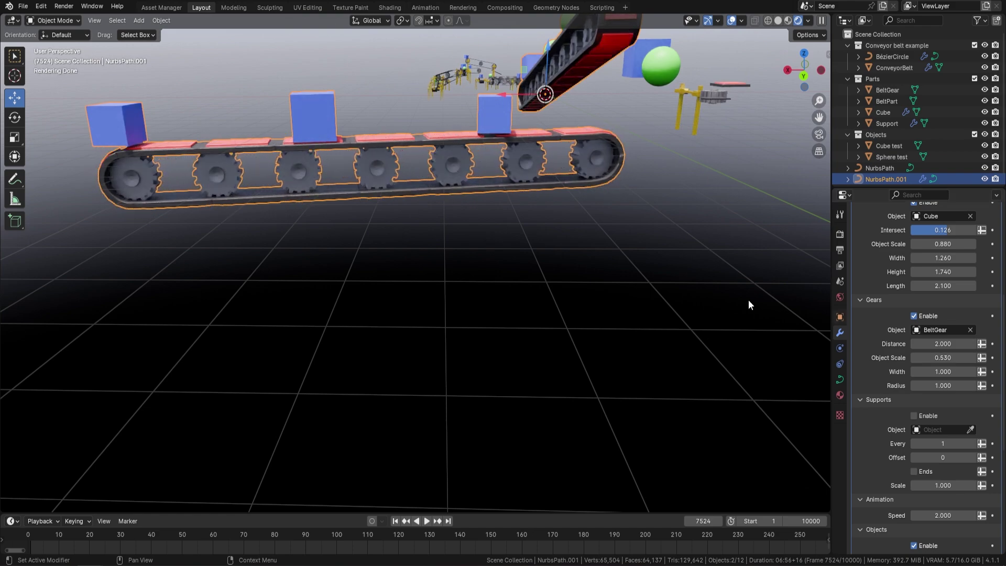
Step: Fine-tune the gears with a Distance of 1.920, a Radius of 1.020 and a Width of 1.140
{"action": "scroll", "coordinate": [523, 153], "scroll_direction": "down", "scroll_amount": 3}
{"action": "middle_click_drag", "start_coordinate": [523, 152], "coordinate": [548, 179]}
{"action": "middle_click_drag", "start_coordinate": [579, 252], "coordinate": [461, 227]}
{"action": "scroll", "coordinate": [463, 275], "scroll_direction": "up", "scroll_amount": 3}
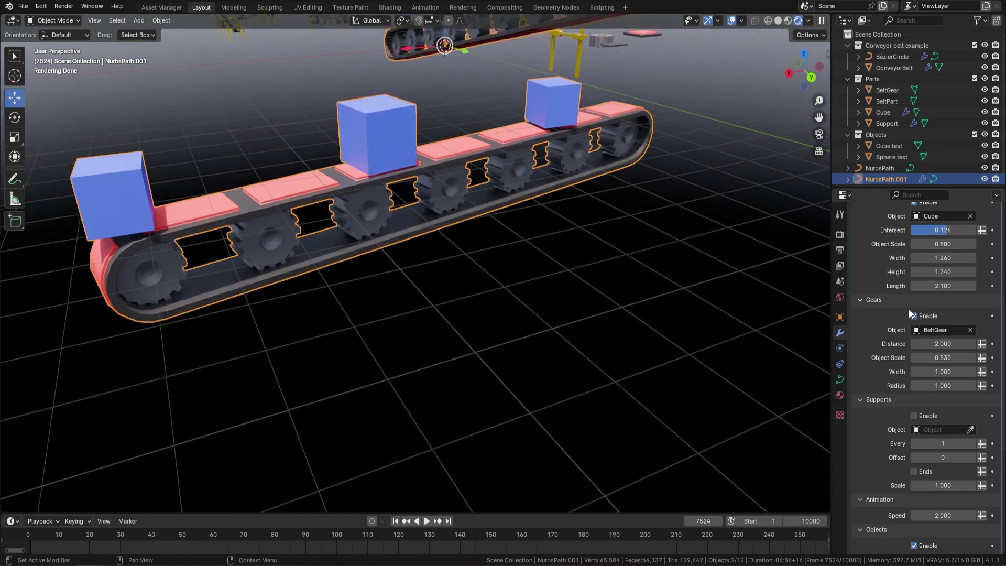
{"action": "left_click_drag", "start_coordinate": [943, 344], "coordinate": [938, 344]}
{"action": "mouse_move", "coordinate": [943, 385]}
{"action": "left_mouse_down"}
{"action": "mouse_move", "coordinate": [963, 385]}
{"action": "mouse_move", "coordinate": [944, 385]}
{"action": "left_mouse_up"}
{"action": "mouse_move", "coordinate": [943, 371]}
{"action": "left_mouse_down"}
{"action": "mouse_move", "coordinate": [965, 372]}
{"action": "mouse_move", "coordinate": [941, 372]}
{"action": "left_mouse_up"}
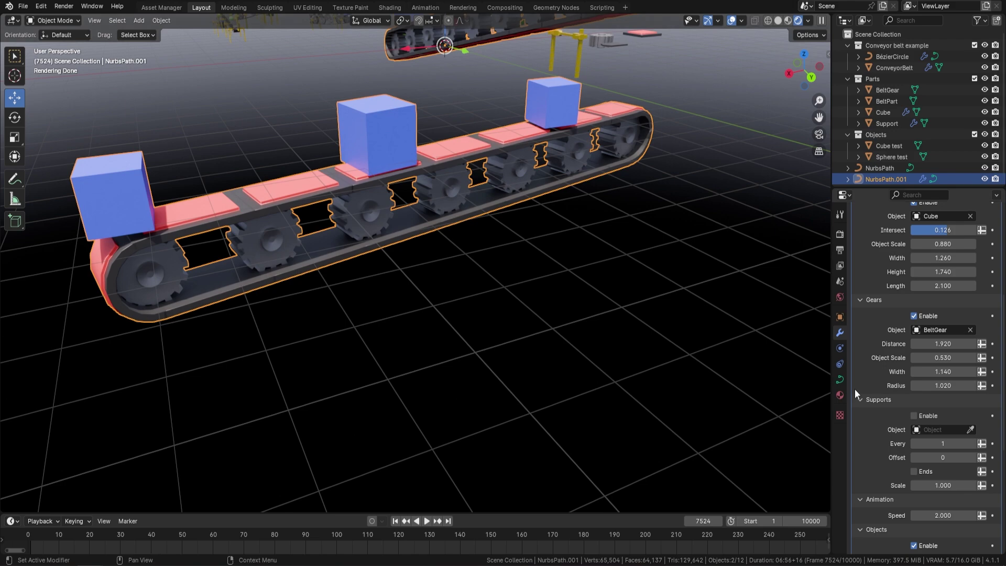
Step: Enable the belt's supports and pick the yellow Support model in the scene as their object
{"action": "left_click", "coordinate": [914, 415]}
{"action": "middle_click_drag", "start_coordinate": [787, 354], "coordinate": [643, 306]}
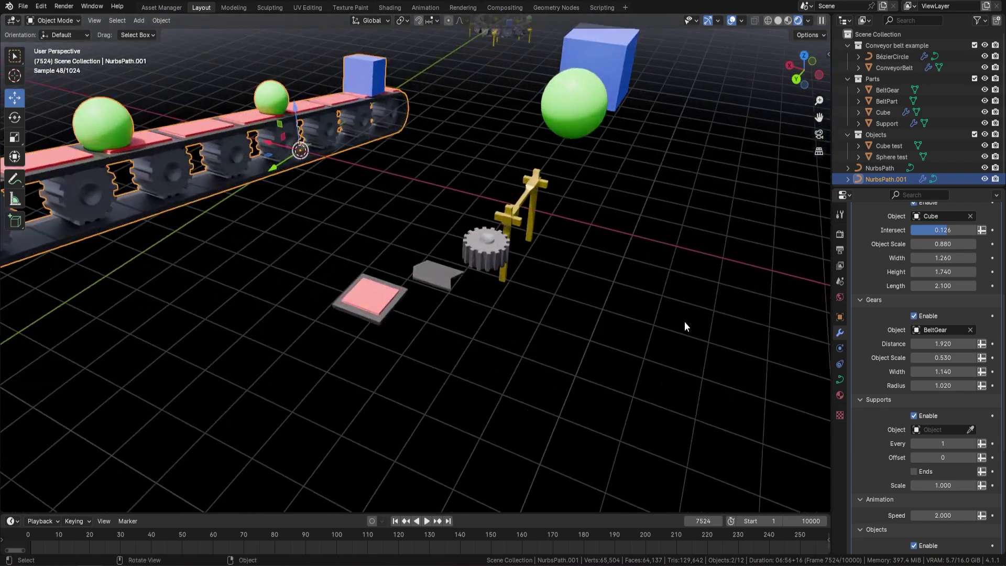
{"action": "left_click", "coordinate": [972, 429]}
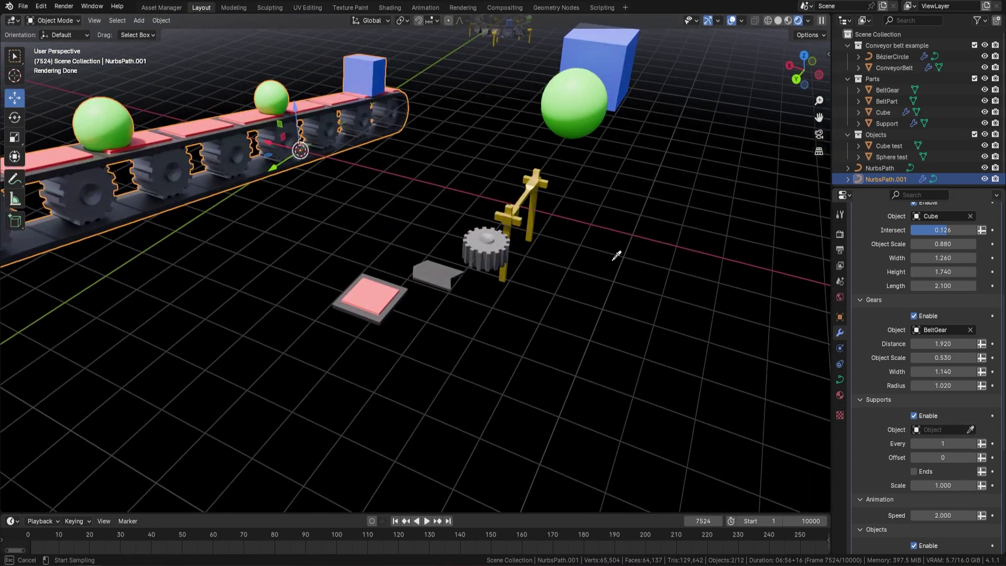
{"action": "left_click", "coordinate": [528, 180]}
{"action": "middle_click_drag", "start_coordinate": [439, 225], "coordinate": [528, 297]}
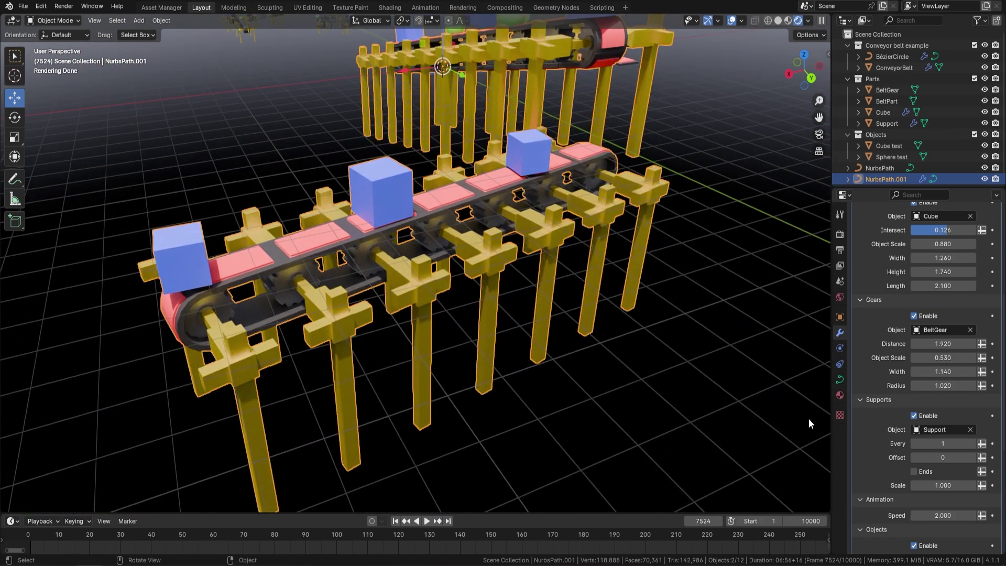
Step: Space the supports out by setting their Every value to 3
{"action": "left_click", "coordinate": [972, 444]}
{"action": "left_click", "coordinate": [973, 444]}
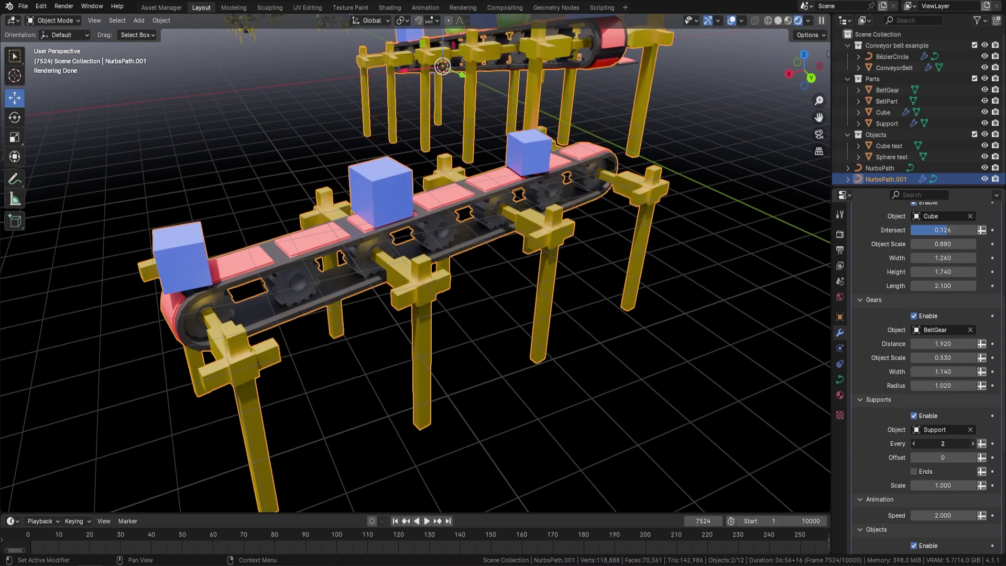
{"action": "scroll", "coordinate": [559, 228], "scroll_direction": "down", "scroll_amount": 5}
{"action": "middle_click_drag", "start_coordinate": [559, 228], "coordinate": [580, 209]}
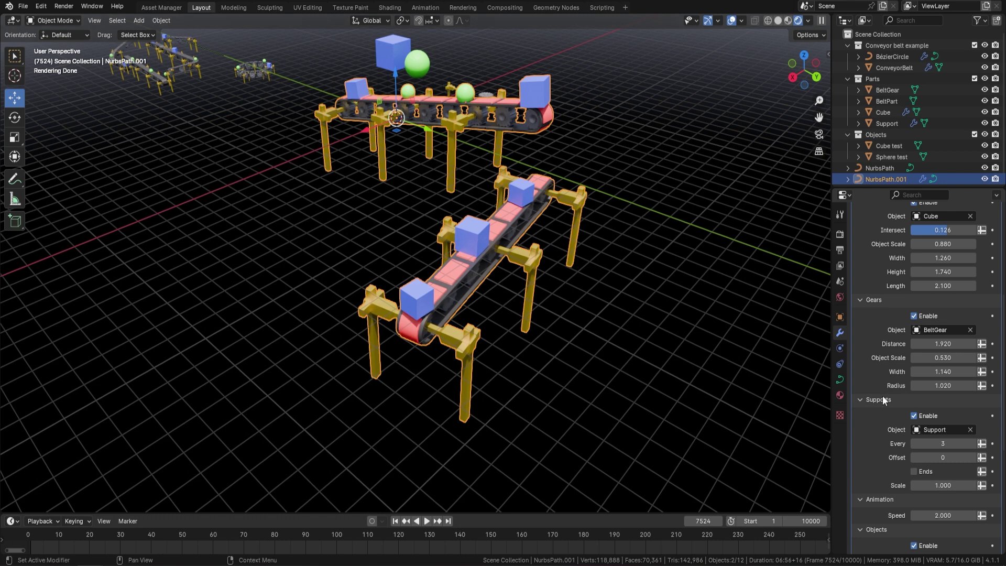
Step: Set the supports' Offset to 1 and enable Ends to place supports at the belt ends
{"action": "left_click", "coordinate": [973, 457]}
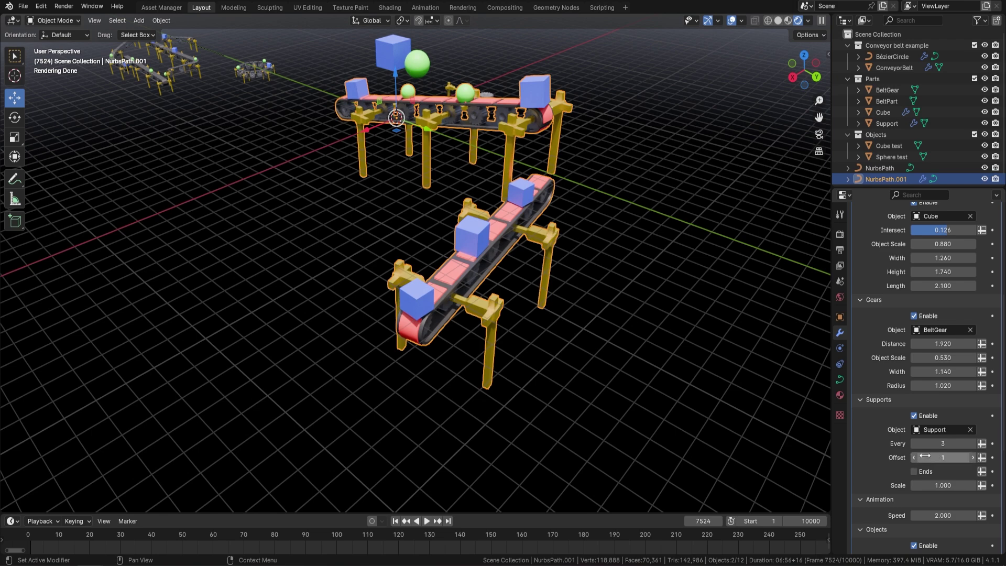
{"action": "middle_click_drag", "start_coordinate": [681, 236], "coordinate": [561, 213]}
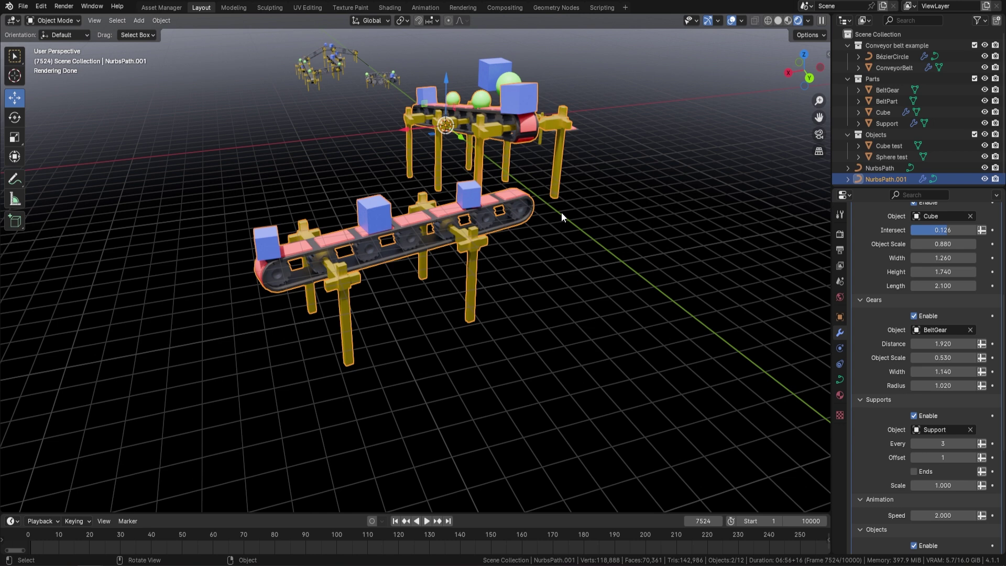
{"action": "left_click", "coordinate": [915, 473]}
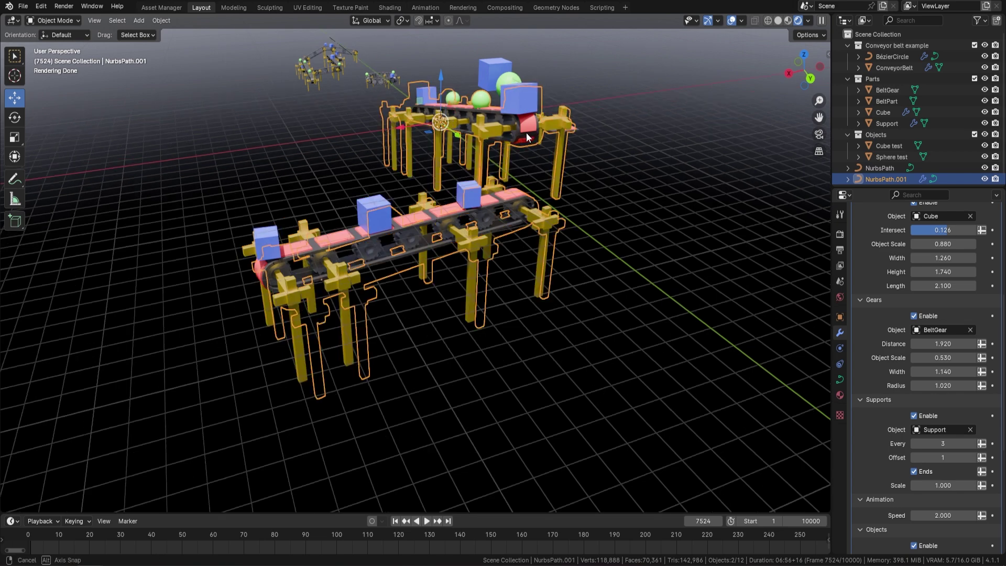
{"action": "middle_click_drag", "start_coordinate": [517, 127], "coordinate": [603, 136]}
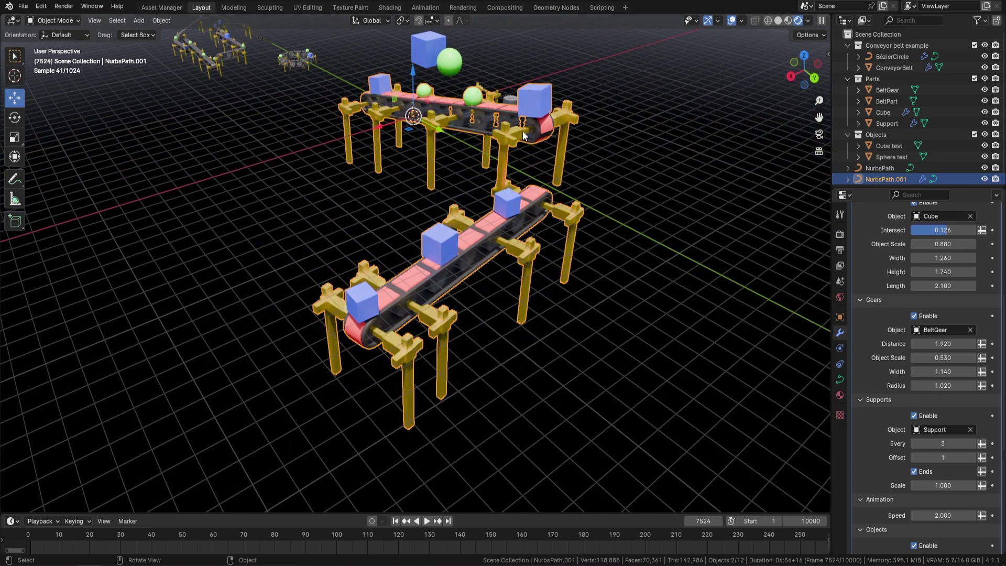
Step: Set the supports' Every value to 4 and their Offset to 2
{"action": "left_click", "coordinate": [973, 444]}
{"action": "middle_click_drag", "start_coordinate": [548, 213], "coordinate": [511, 124]}
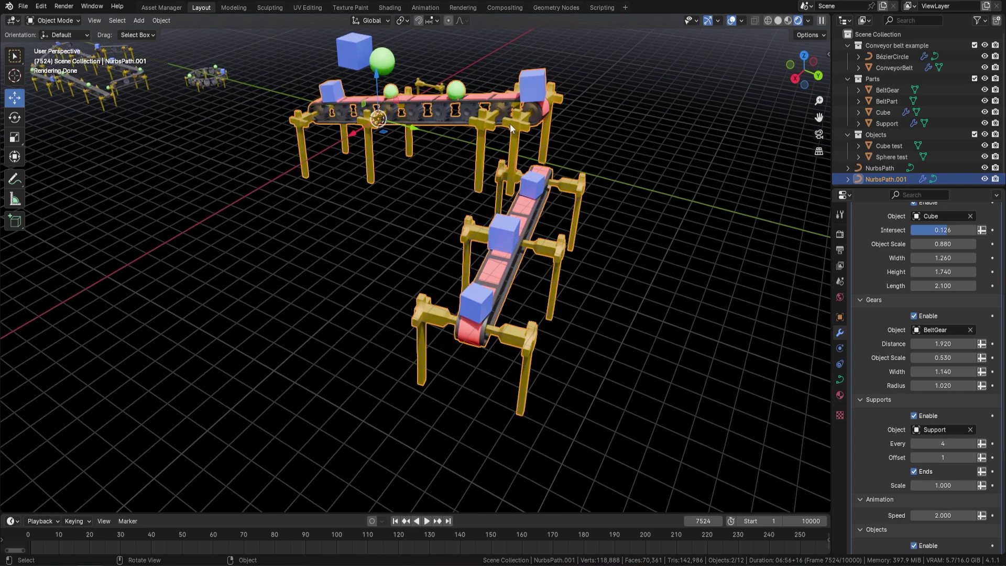
{"action": "left_click", "coordinate": [973, 457]}
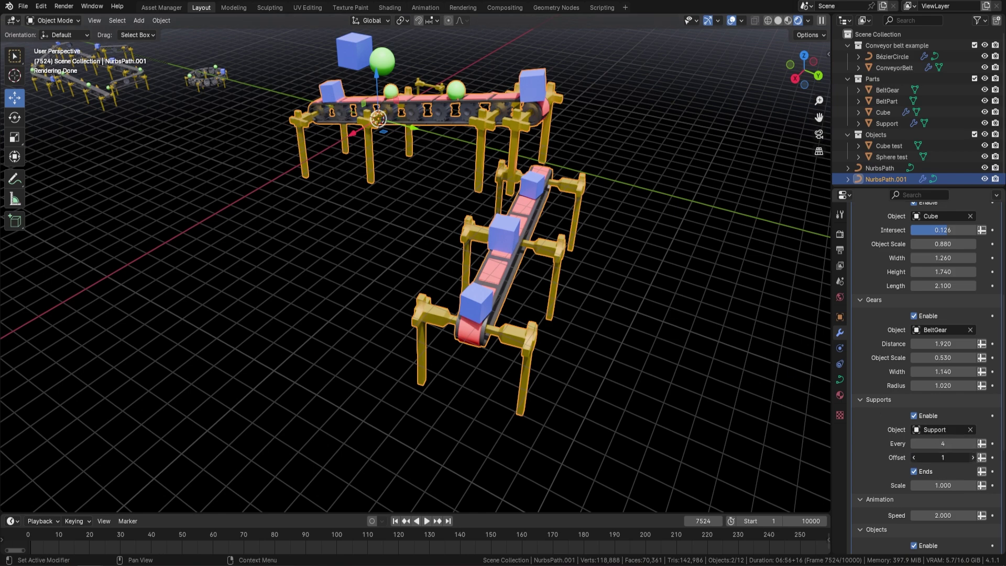
{"action": "middle_click_drag", "start_coordinate": [707, 220], "coordinate": [279, 164]}
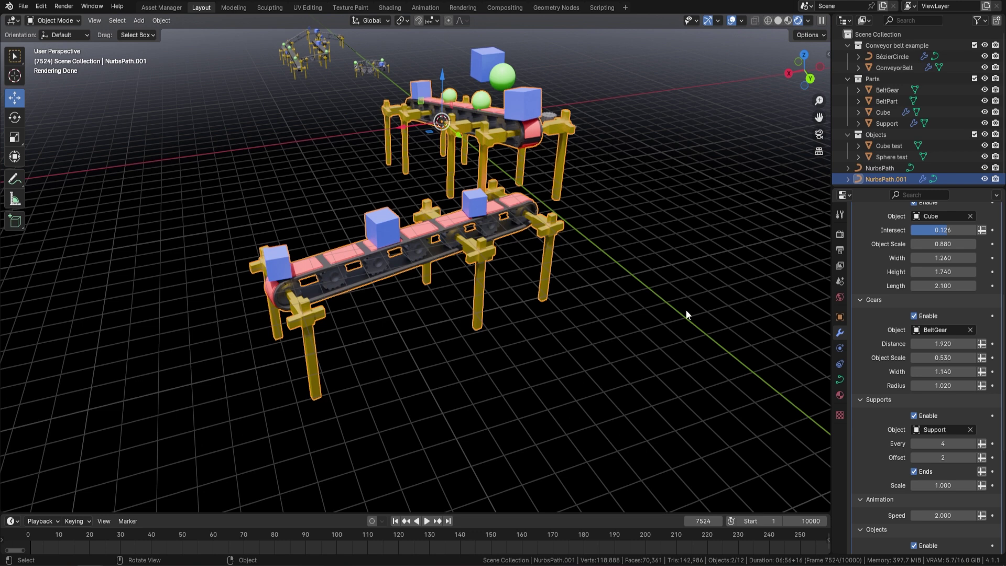
Step: Set the belt's animation Speed to 6.000 and play the animation to check how the objects travel
{"action": "scroll", "coordinate": [948, 470], "scroll_direction": "down", "scroll_amount": 10}
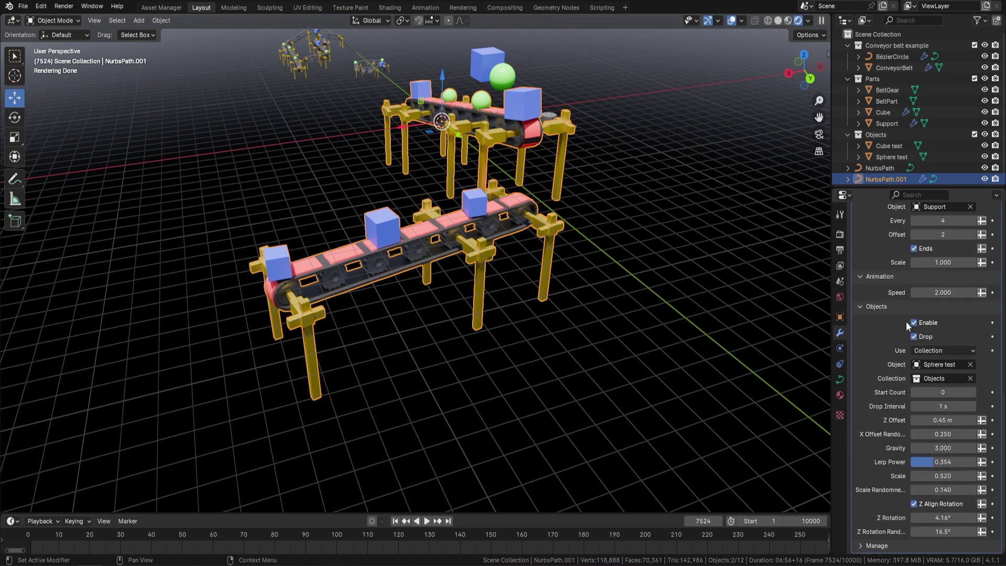
{"action": "middle_click_drag", "start_coordinate": [603, 229], "coordinate": [676, 236]}
{"action": "left_click", "coordinate": [947, 293]}
{"action": "type", "text": "6"}
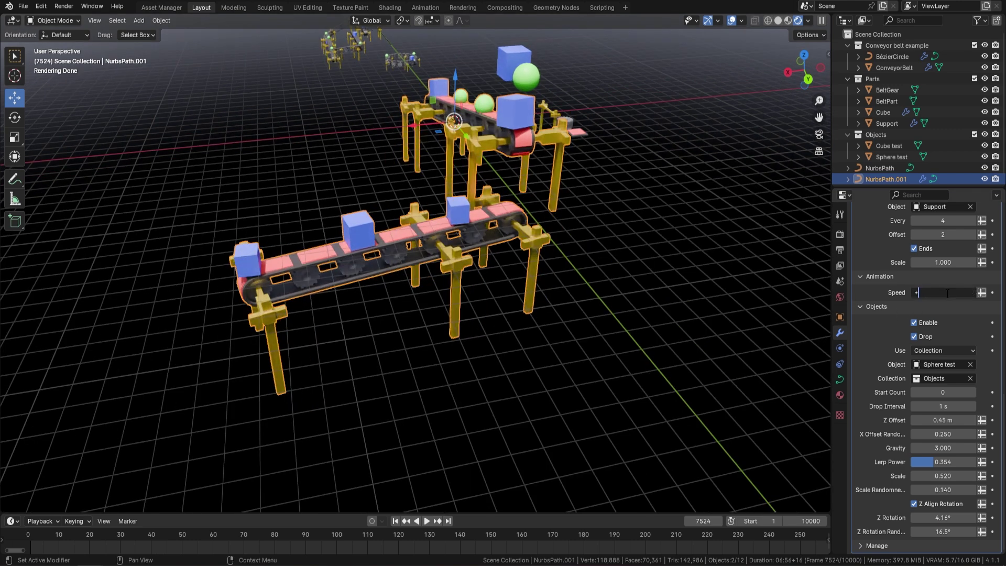
{"action": "key", "text": "Return"}
{"action": "key", "text": "space"}
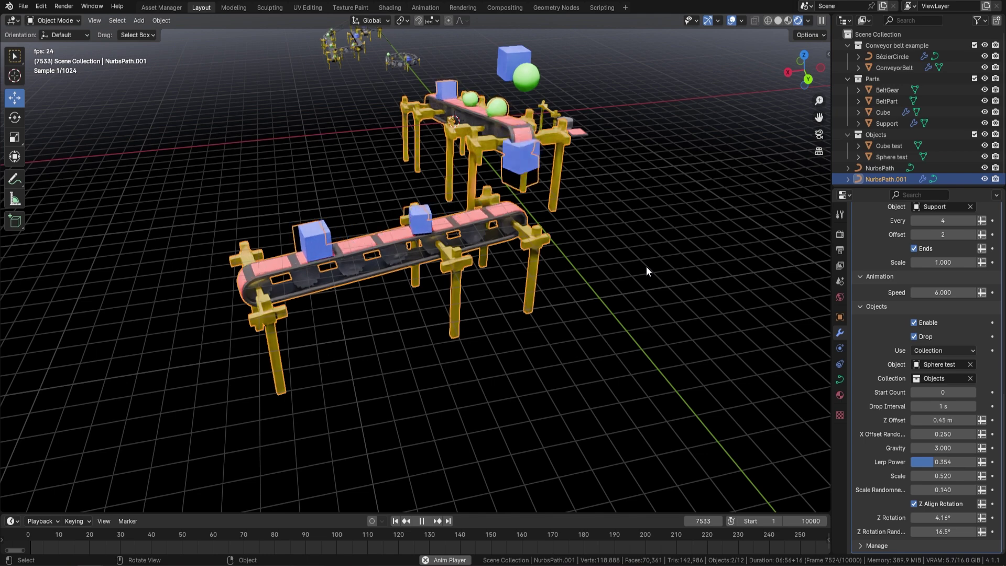
{"action": "middle_click_drag", "start_coordinate": [671, 234], "coordinate": [643, 228]}
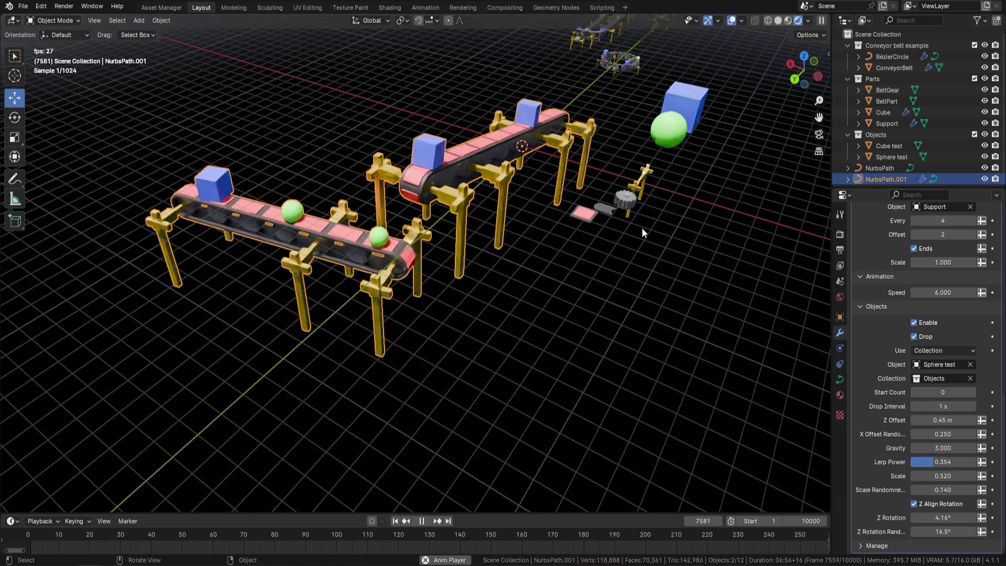
{"action": "key", "text": "space"}
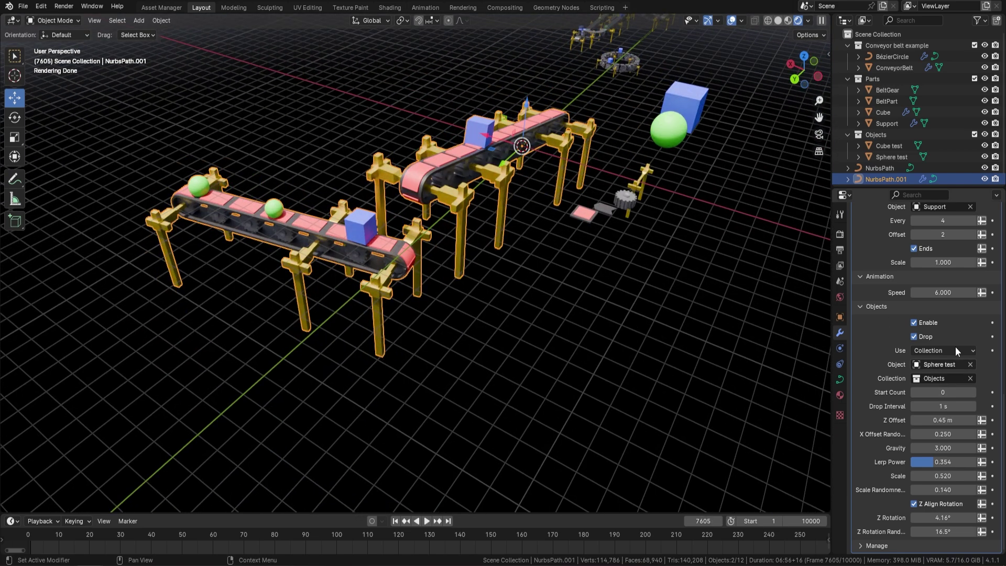
Step: Review the ConveyorBelt modifier's settings, deselect the belt, and examine the two-level conveyor from several angles
{"action": "scroll", "coordinate": [955, 372], "scroll_direction": "up", "scroll_amount": 8}
{"action": "scroll", "coordinate": [967, 262], "scroll_direction": "up", "scroll_amount": 3}
{"action": "scroll", "coordinate": [963, 297], "scroll_direction": "down", "scroll_amount": 7}
{"action": "scroll", "coordinate": [961, 302], "scroll_direction": "down", "scroll_amount": 2}
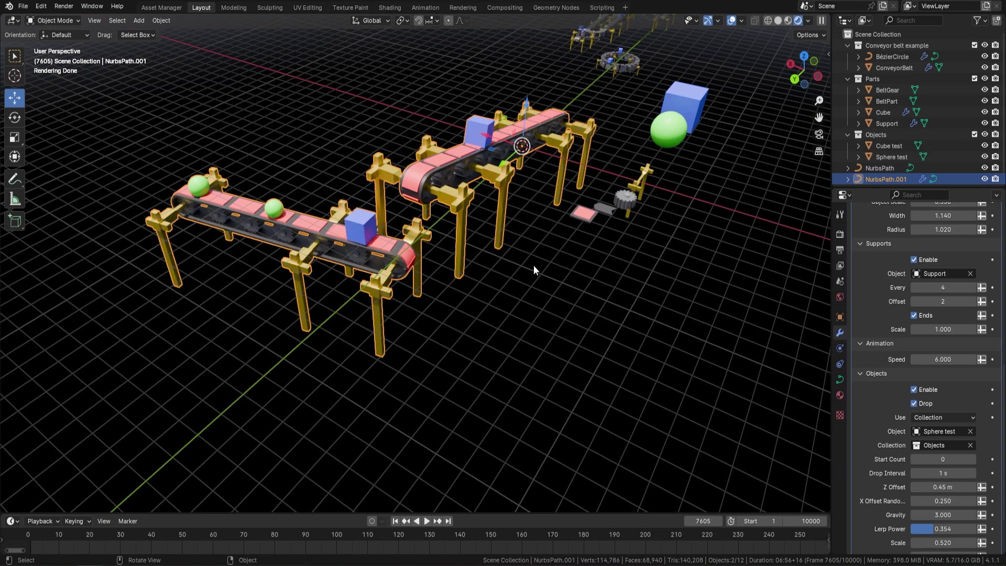
{"action": "scroll", "coordinate": [957, 330], "scroll_direction": "up", "scroll_amount": 8}
{"action": "scroll", "coordinate": [957, 330], "scroll_direction": "up", "scroll_amount": 6}
{"action": "middle_click_drag", "start_coordinate": [426, 278], "coordinate": [504, 226]}
{"action": "left_click", "coordinate": [534, 212]}
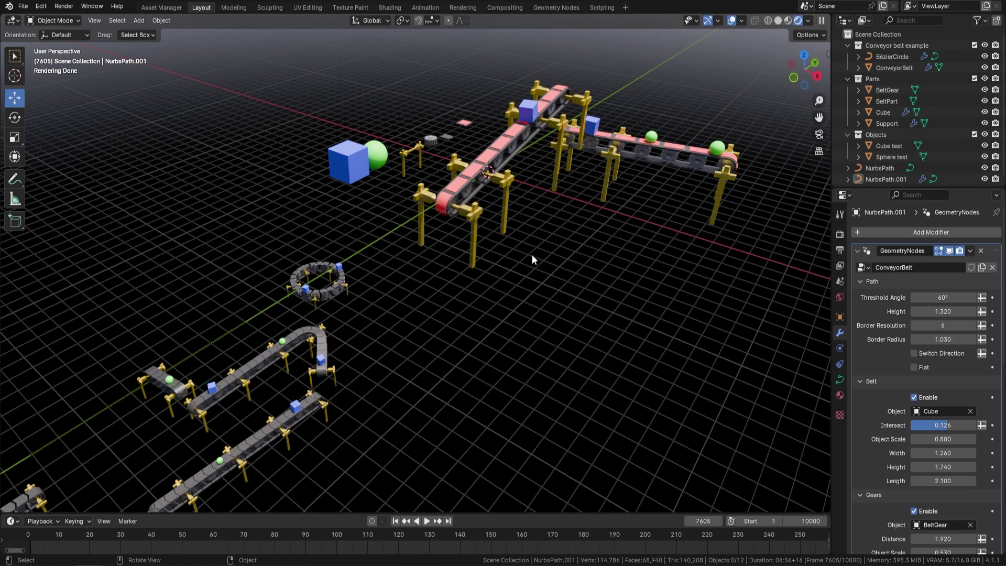
{"action": "middle_click_drag", "start_coordinate": [365, 326], "coordinate": [385, 228]}
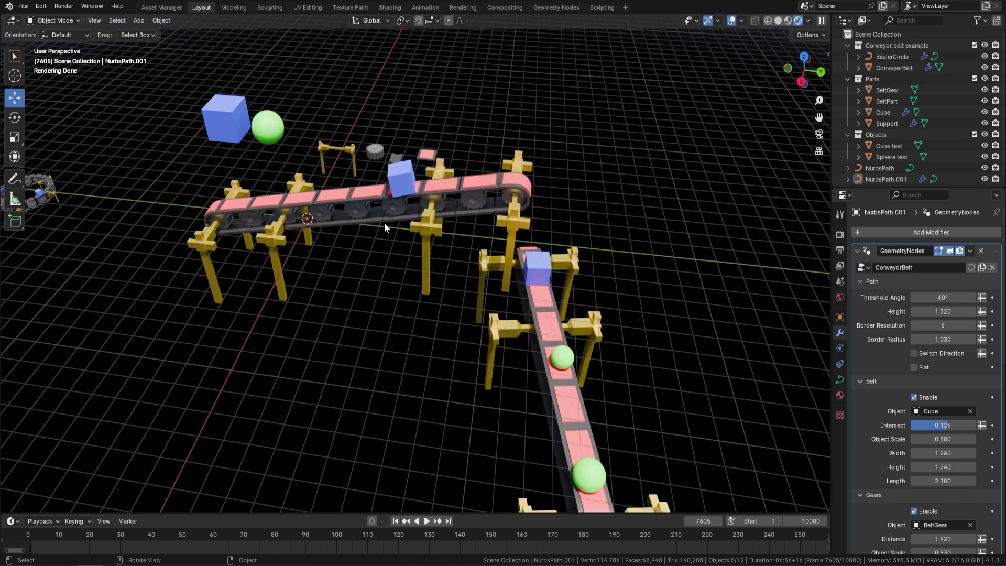